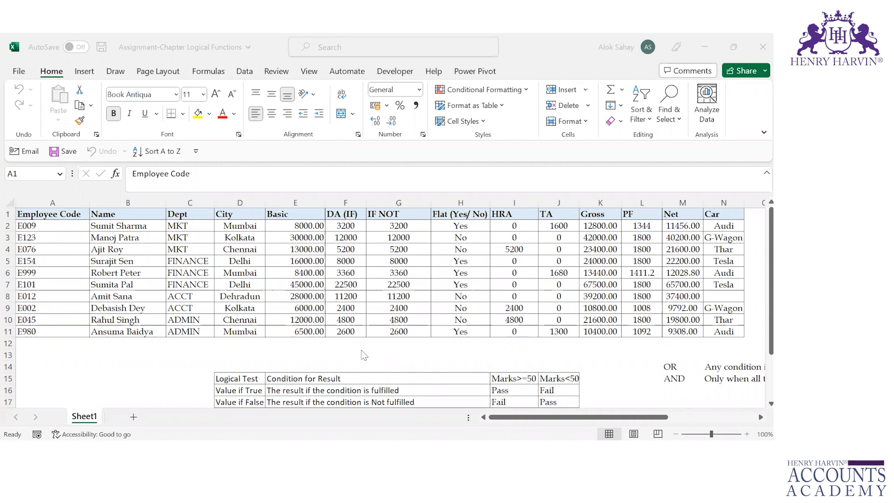
Examine the logical test reference table below the employee data, covering the Logical Test row and its Marks>=50 example
{"action": "key", "text": "Down"}
{"action": "key", "text": "Down"}
{"action": "key", "text": "Down"}
{"action": "key", "text": "Down"}
{"action": "key", "text": "Down"}
{"action": "key", "text": "Down"}
{"action": "key", "text": "Down"}
{"action": "key", "text": "Down"}
{"action": "key", "text": "Down"}
{"action": "key", "text": "Down"}
{"action": "key", "text": "Down"}
{"action": "key", "text": "Down"}
{"action": "key", "text": "Down"}
{"action": "key", "text": "Down"}
{"action": "key", "text": "Down"}
{"action": "key", "text": "Down"}
{"action": "key", "text": "Down"}
{"action": "key", "text": "Down"}
{"action": "key", "text": "Down"}
{"action": "key", "text": "Down"}
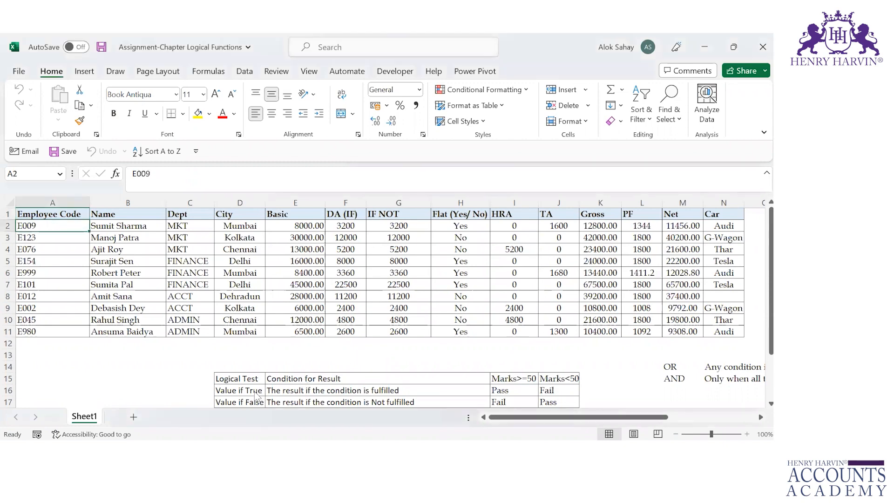
{"action": "key", "text": "Down"}
{"action": "key", "text": "Down"}
{"action": "key", "text": "Down"}
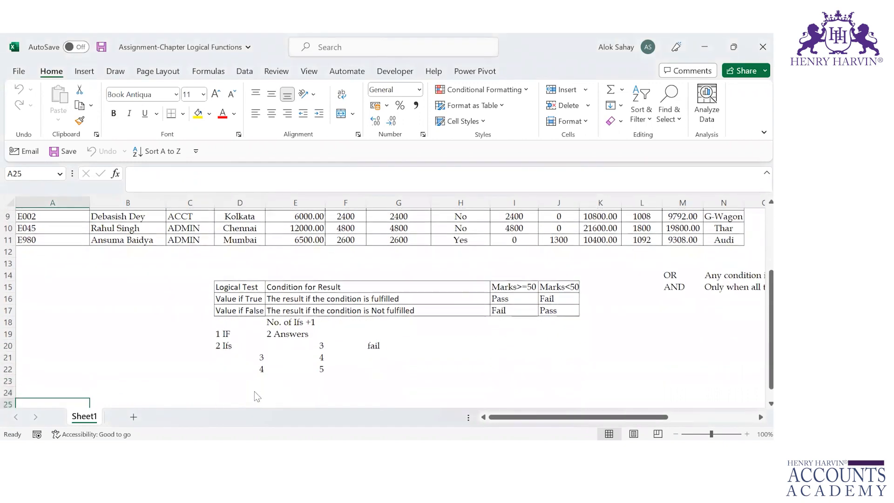
{"action": "left_click", "coordinate": [231, 270]}
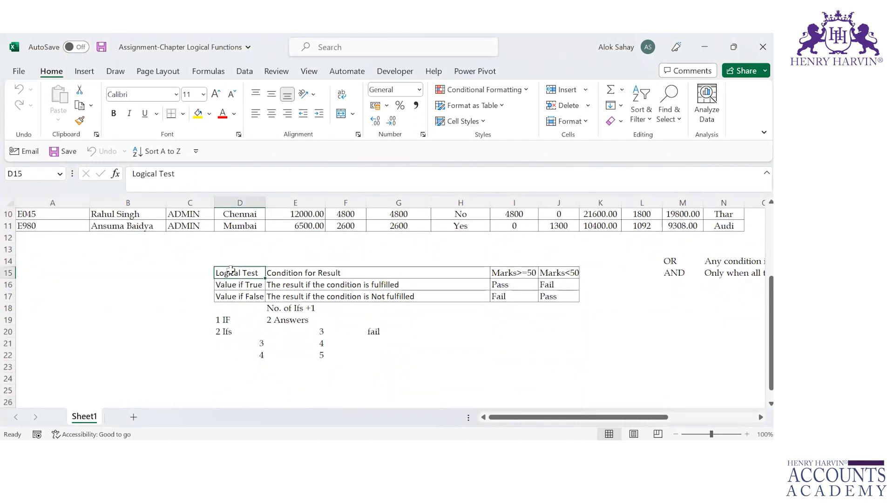
{"action": "key", "text": "Right"}
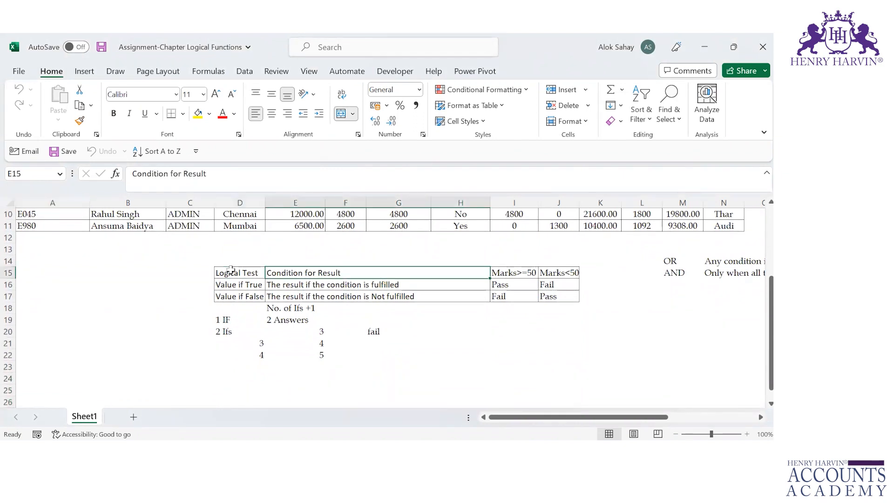
{"action": "key", "text": "Left"}
{"action": "key", "text": "Down"}
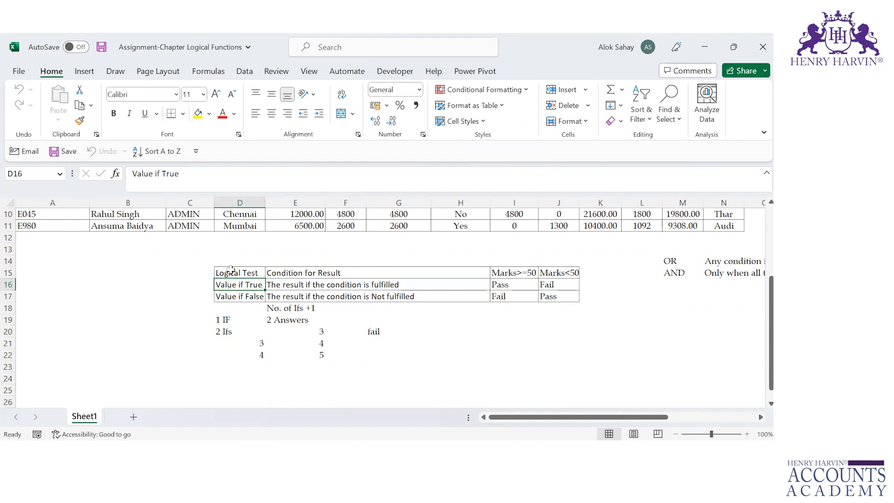
{"action": "key", "text": "Up"}
{"action": "key", "text": "Up"}
{"action": "key", "text": "Right"}
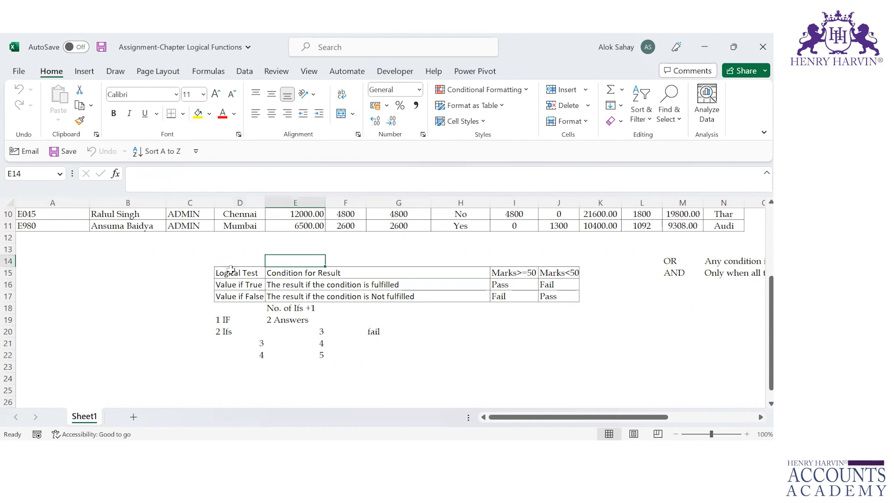
{"action": "key", "text": "Right"}
{"action": "key", "text": "Right"}
{"action": "key", "text": "Right"}
{"action": "key", "text": "Right"}
{"action": "key", "text": "Down"}
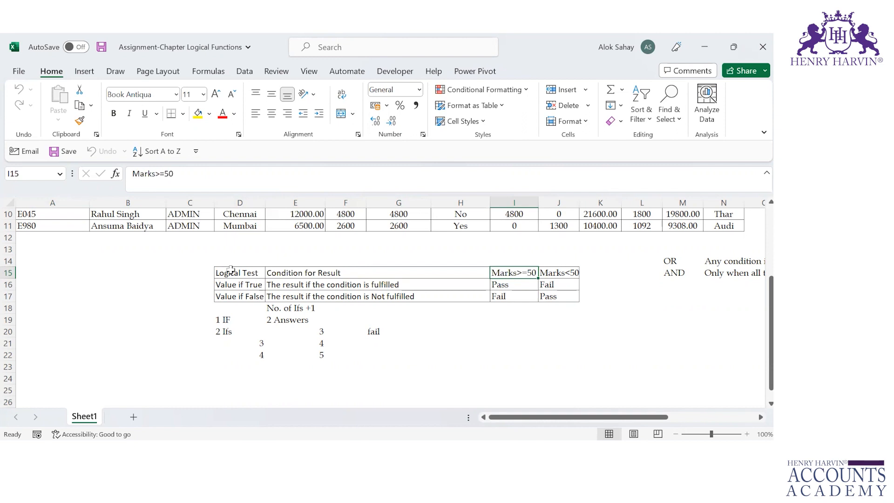
Read the Value if True and Value if False rows with their Pass and Fail examples
{"action": "key", "text": "Left"}
{"action": "key", "text": "Right"}
{"action": "key", "text": "Down"}
{"action": "key", "text": "Left"}
{"action": "key", "text": "Left"}
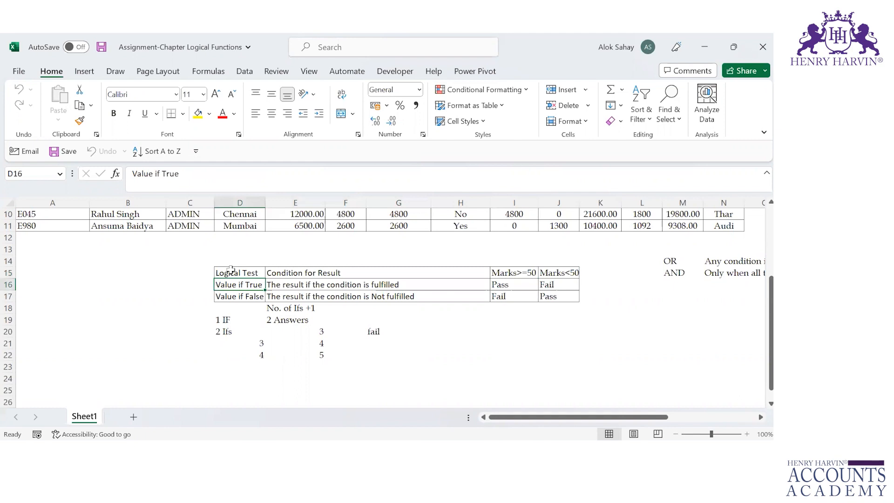
{"action": "key", "text": "Right"}
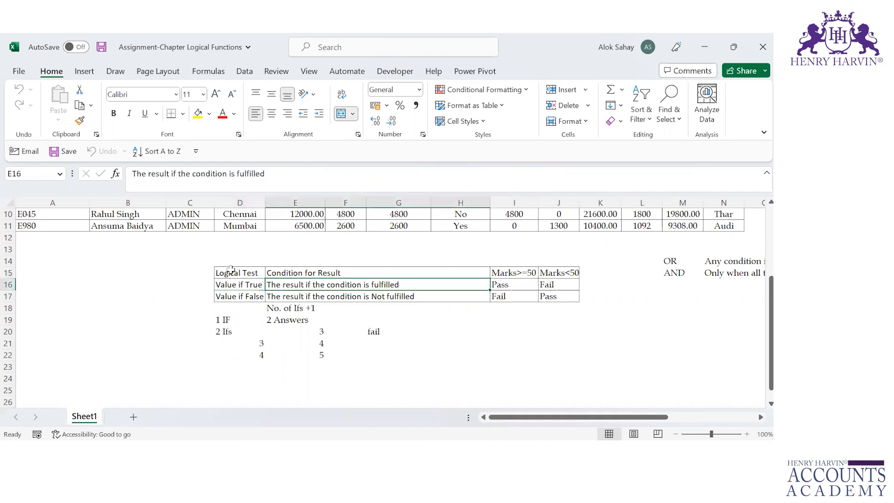
{"action": "key", "text": "Right"}
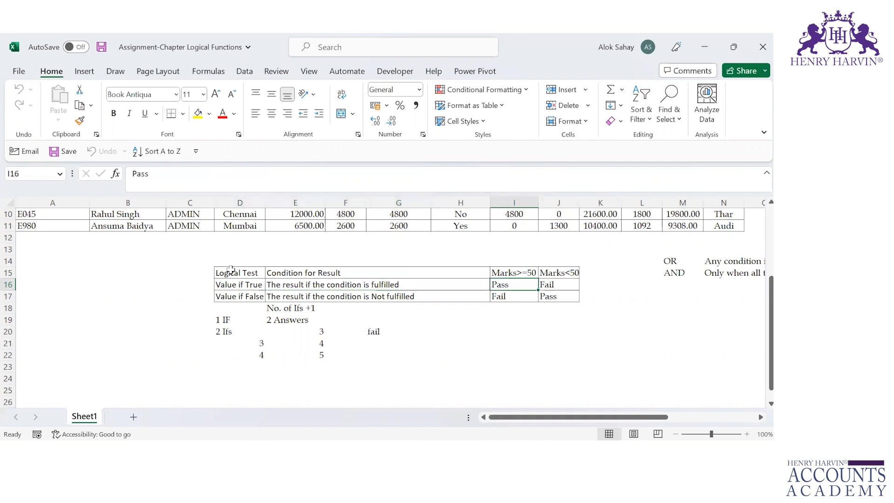
{"action": "key", "text": "Down"}
{"action": "key", "text": "Left"}
{"action": "key", "text": "Left"}
{"action": "key", "text": "Left"}
{"action": "key", "text": "Right"}
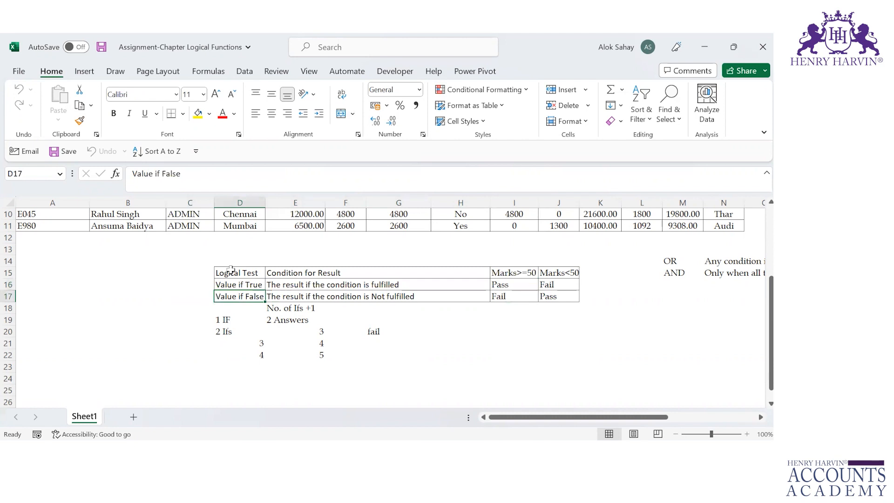
{"action": "key", "text": "Right"}
{"action": "key", "text": "Right"}
{"action": "key", "text": "Right"}
{"action": "key", "text": "Right"}
{"action": "key", "text": "Right"}
{"action": "key", "text": "Right"}
{"action": "key", "text": "Left"}
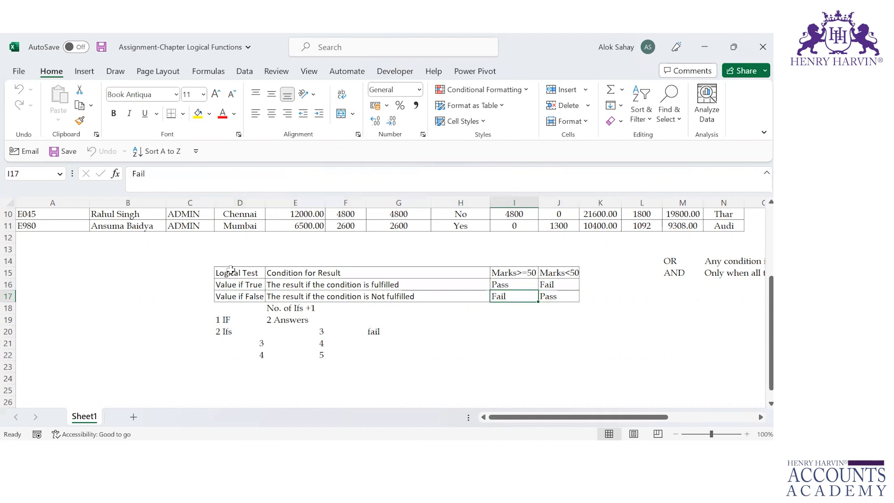
Fill the Marks>=50 example cells I15 to I17 with yellow
{"action": "key", "text": "Up"}
{"action": "key", "text": "Up"}
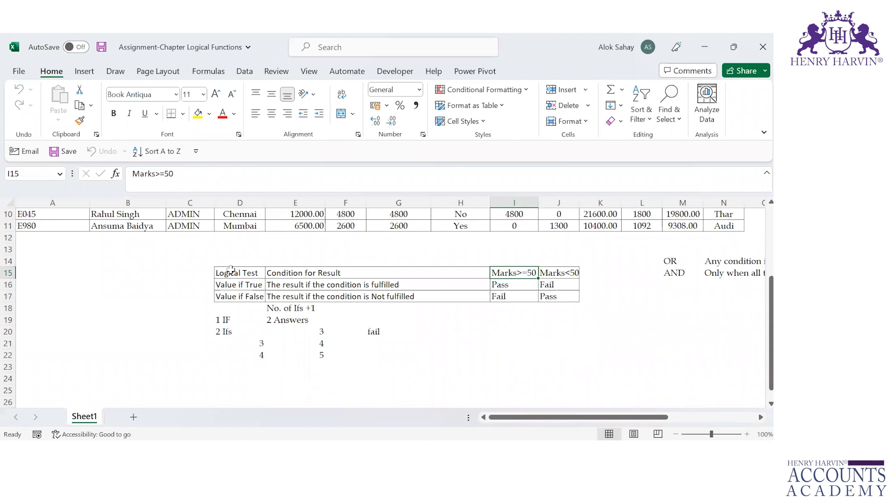
{"action": "left_click", "coordinate": [198, 114]}
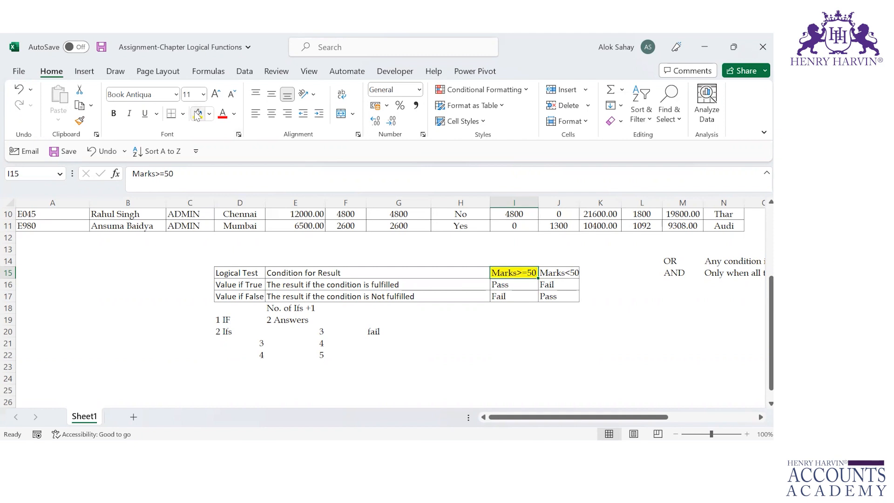
{"action": "key", "text": "Down"}
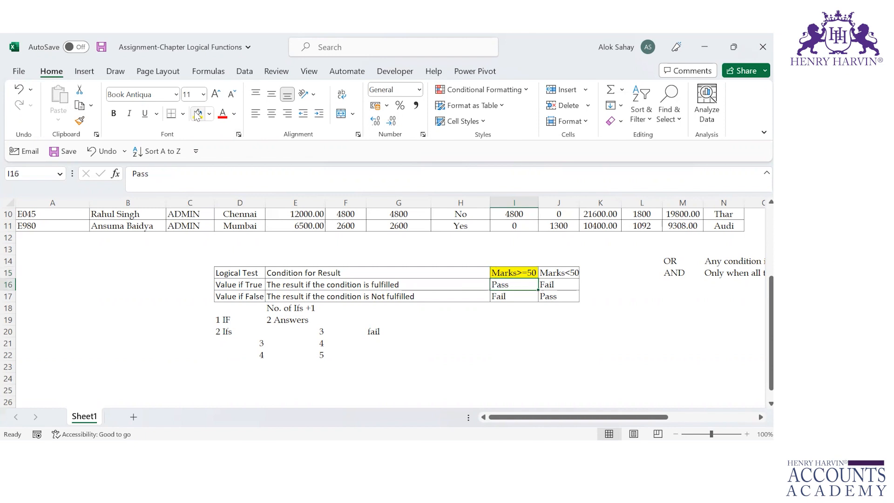
{"action": "left_click", "coordinate": [197, 114]}
{"action": "key", "text": "Down"}
{"action": "left_click", "coordinate": [198, 113]}
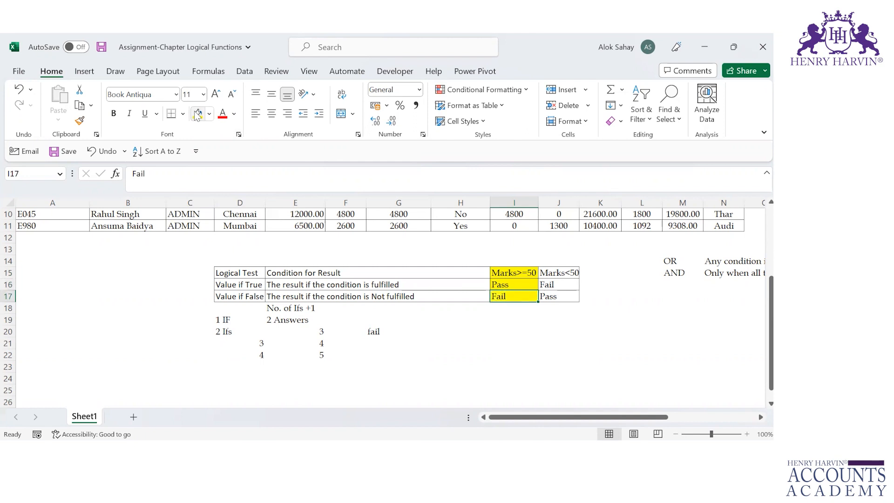
Fill the Marks<50 heading in J15 and its Fail value in J16 with blue
{"action": "key", "text": "Right"}
{"action": "key", "text": "Up"}
{"action": "key", "text": "Up"}
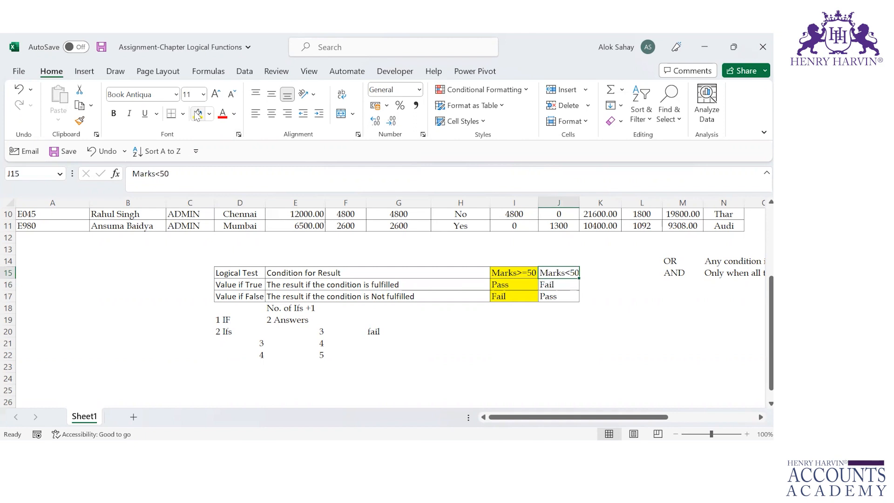
{"action": "left_click", "coordinate": [212, 116]}
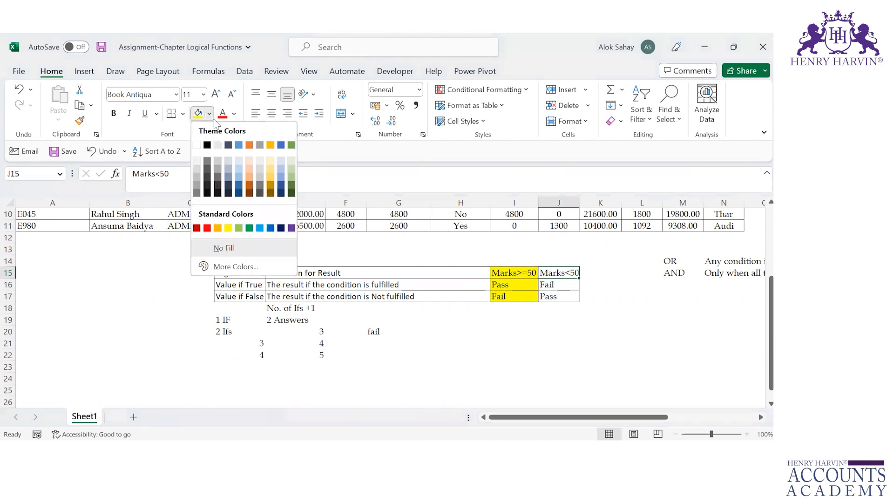
{"action": "left_click", "coordinate": [243, 151]}
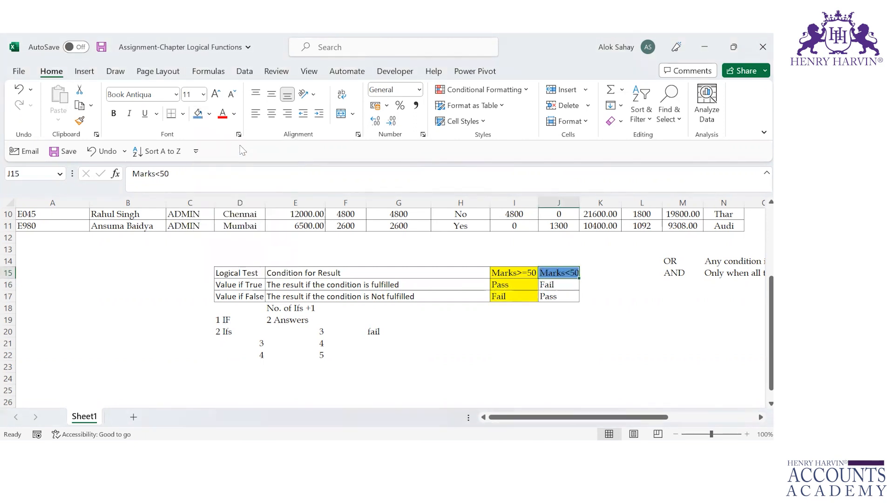
{"action": "key", "text": "Down"}
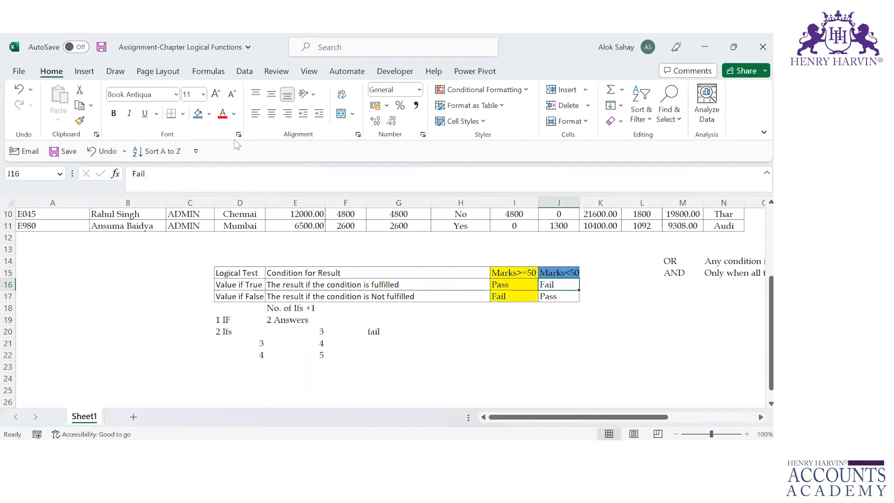
{"action": "left_click", "coordinate": [198, 114]}
{"action": "key", "text": "Down"}
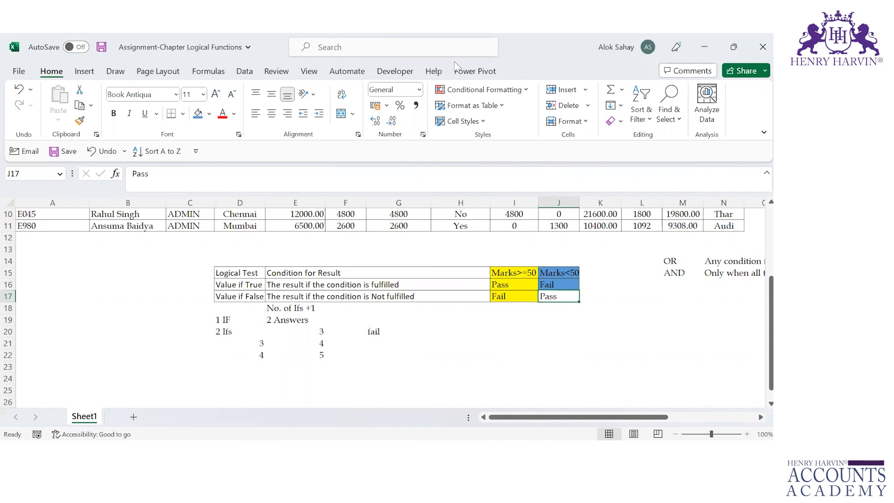
Apply the same blue fill to the Pass value in J17
{"action": "left_click", "coordinate": [521, 275]}
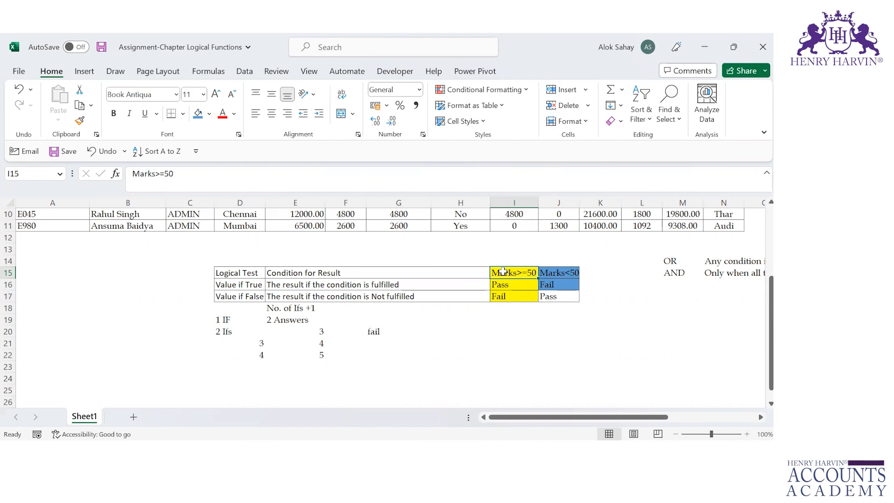
{"action": "key", "text": "Right"}
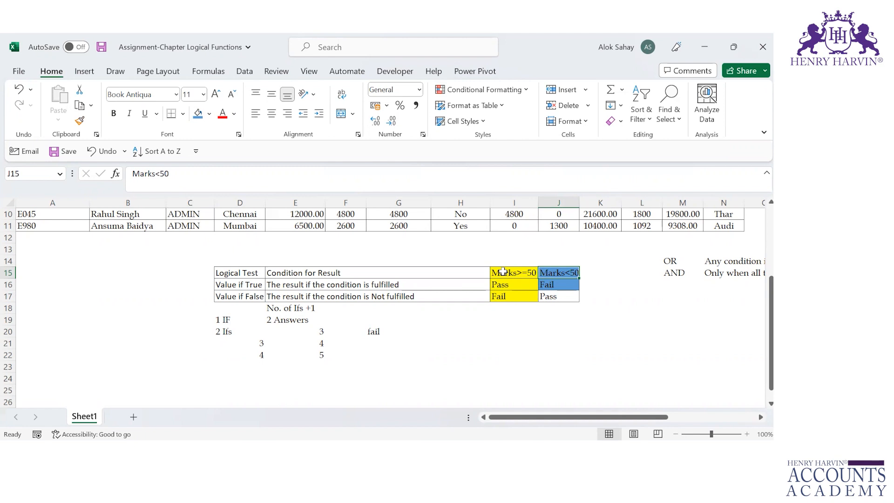
{"action": "key", "text": "Return"}
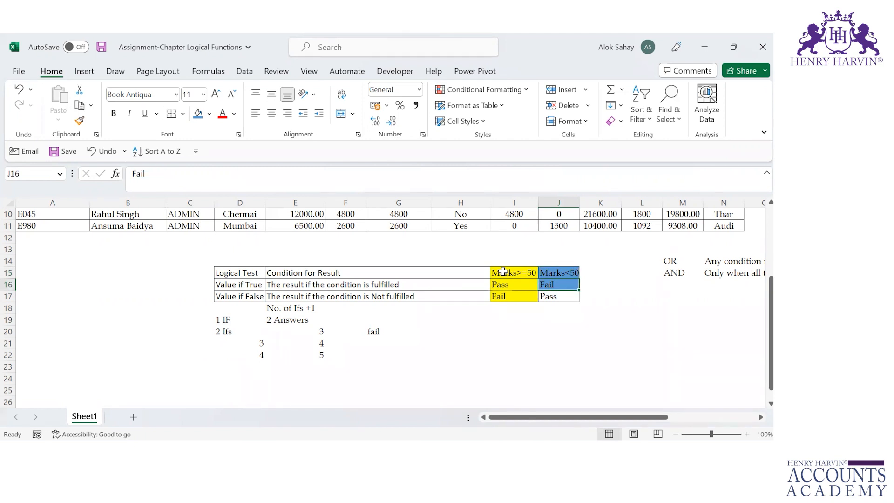
{"action": "key", "text": "Return"}
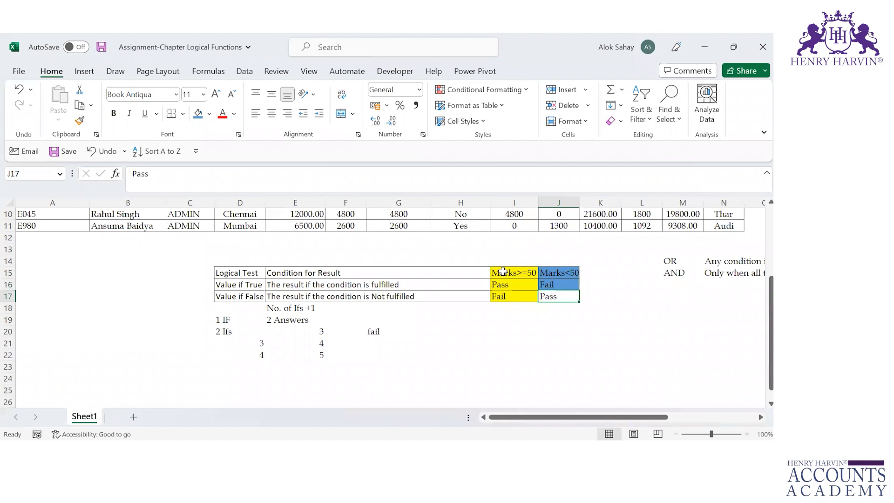
{"action": "left_click", "coordinate": [202, 117]}
Compare the Marks>=50 and Marks<50 example columns and their true and false values
{"action": "key", "text": "Up"}
{"action": "key", "text": "Left"}
{"action": "key", "text": "Up"}
{"action": "key", "text": "Down"}
{"action": "key", "text": "Down"}
{"action": "key", "text": "Right"}
{"action": "key", "text": "Up"}
{"action": "key", "text": "Up"}
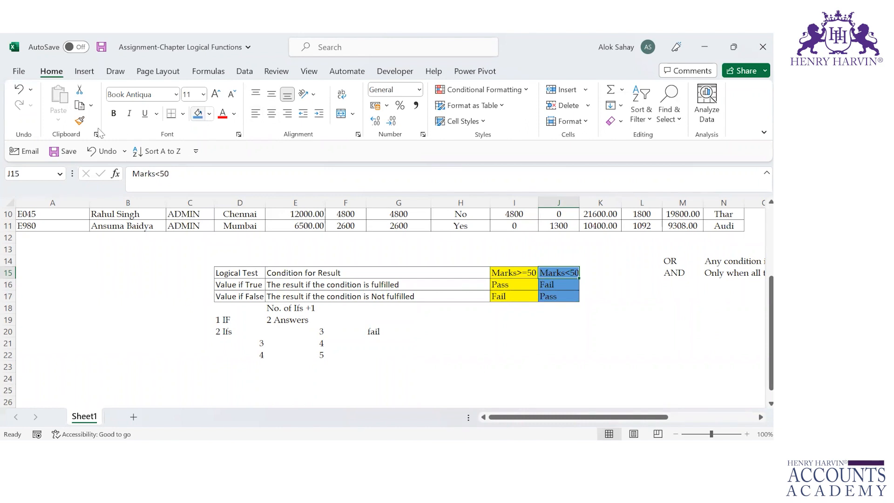
{"action": "left_click", "coordinate": [229, 260]}
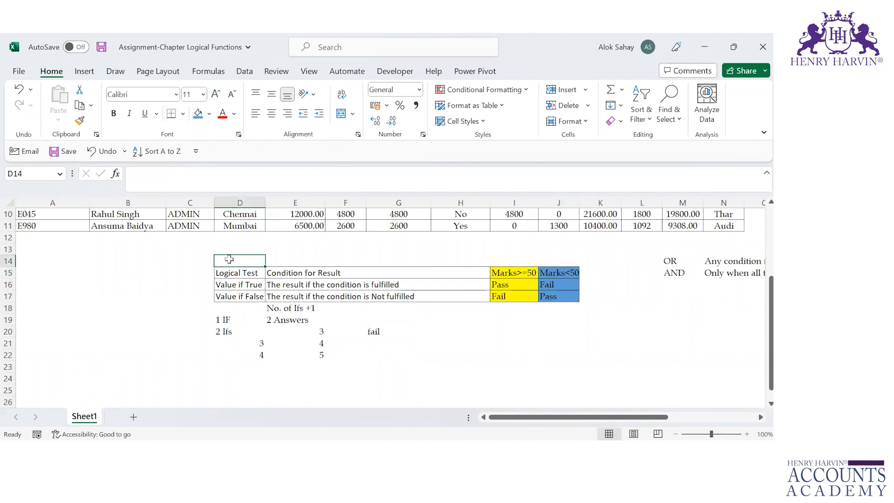
{"action": "type", "text": "=if"}
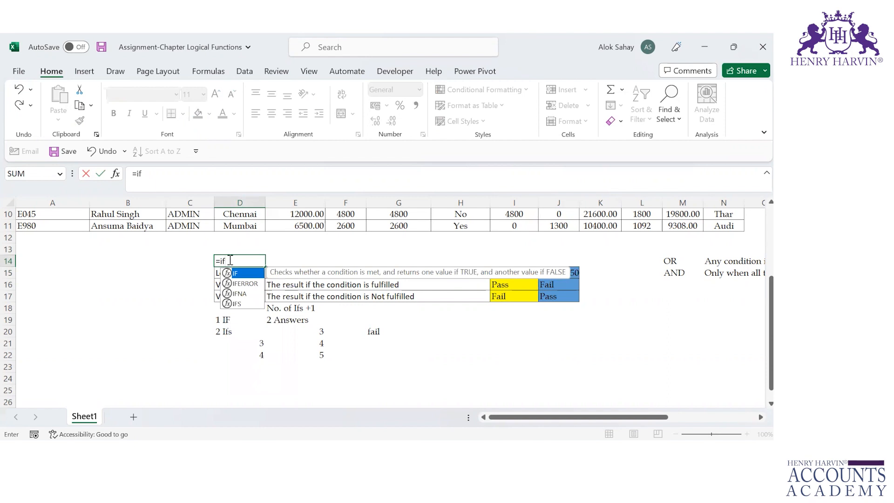
{"action": "key", "text": "Tab"}
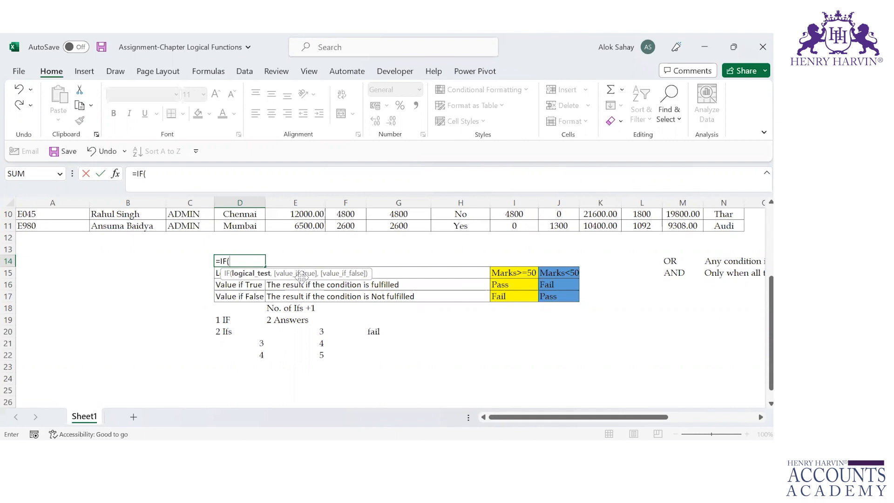
{"action": "key", "text": "Escape"}
Enter the headings Marks in A14 and Result in B14
{"action": "key", "text": "Left"}
{"action": "key", "text": "Left"}
{"action": "key", "text": "Left"}
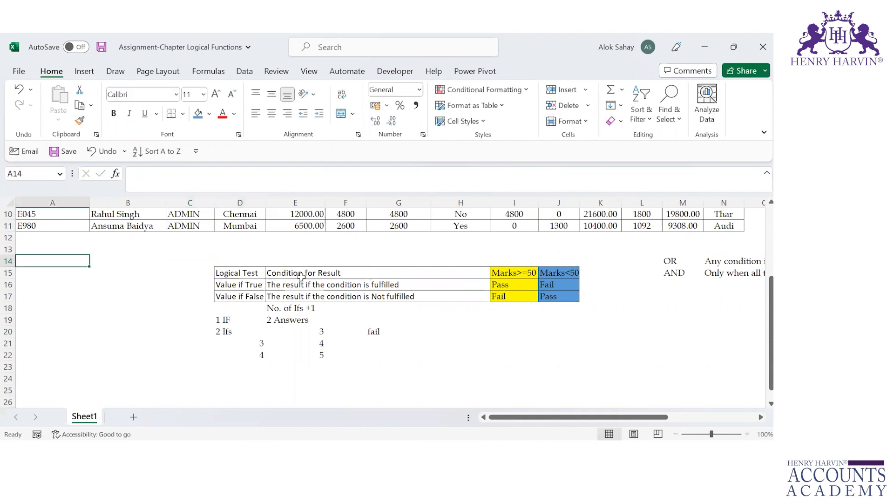
{"action": "type", "text": "Marks"}
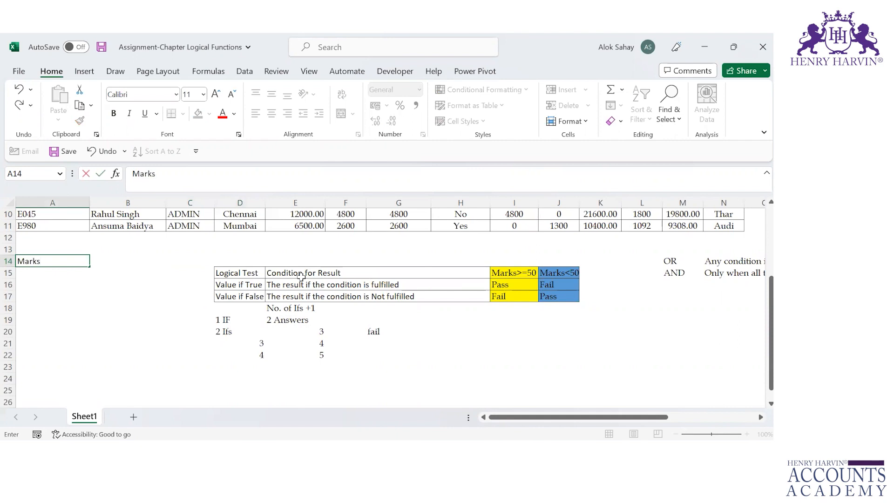
{"action": "key", "text": "Return"}
{"action": "key", "text": "Right"}
{"action": "key", "text": "Up"}
{"action": "type", "text": "R"}
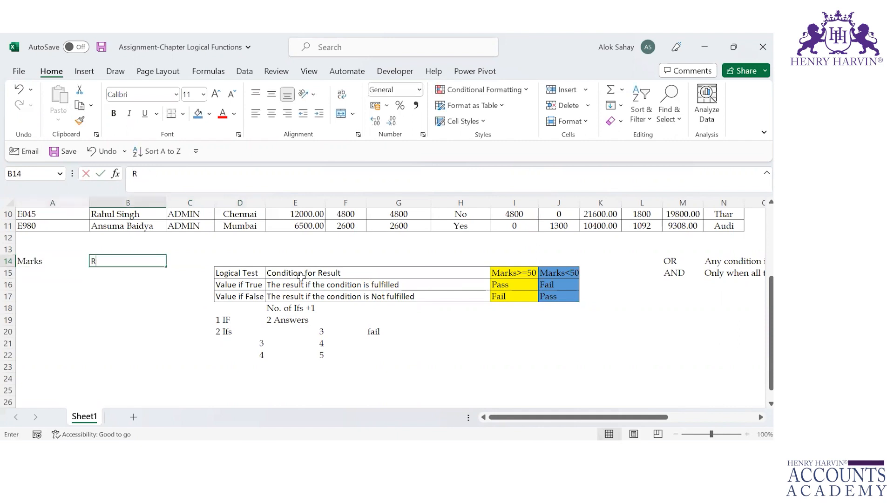
{"action": "type", "text": "esult"}
{"action": "key", "text": "Return"}
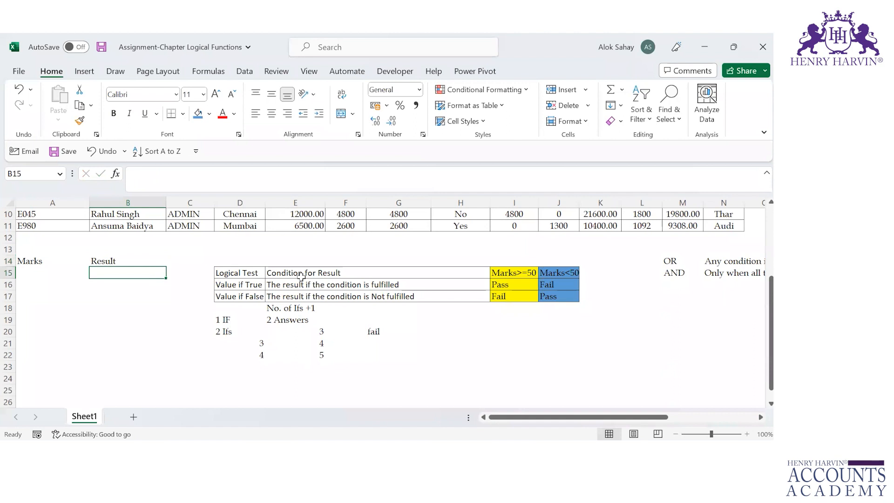
Enter =RANDBETWEEN(50,100) in A15 as the first mark
{"action": "key", "text": "Left"}
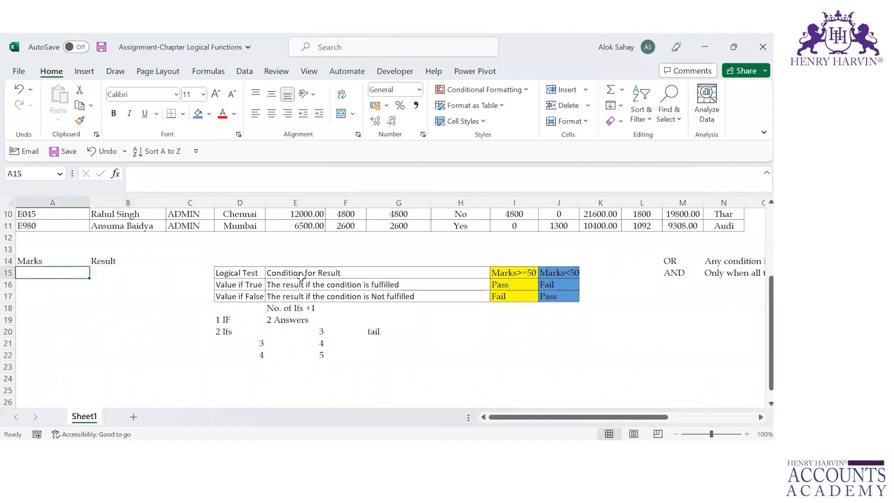
{"action": "type", "text": "=rand"}
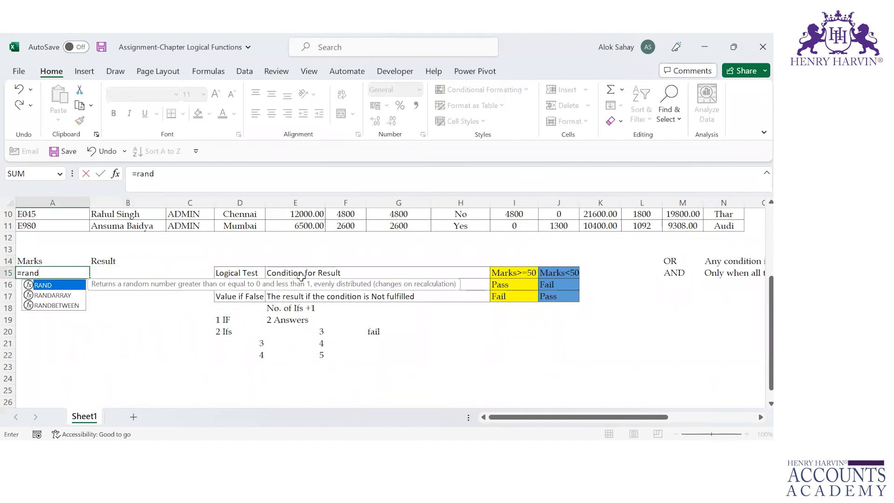
{"action": "key", "text": "Down"}
{"action": "key", "text": "Down"}
{"action": "key", "text": "Tab"}
{"action": "type", "text": "5"}
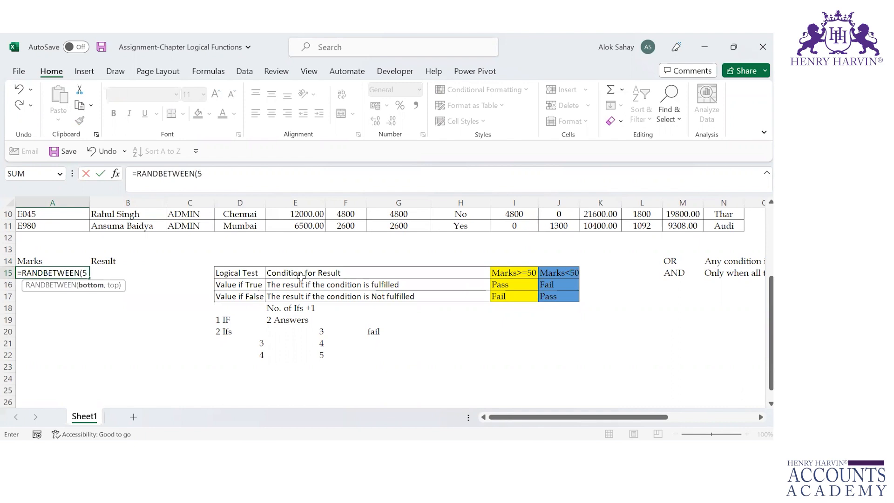
{"action": "type", "text": "0,100"}
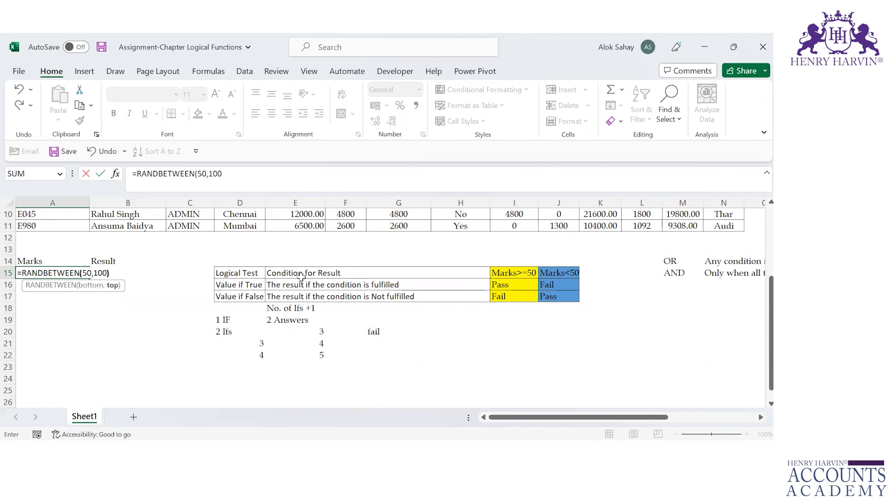
{"action": "type", "text": ")"}
{"action": "key", "text": "Return"}
Copy the random-mark formula from A15 down through A23
{"action": "key", "text": "Up"}
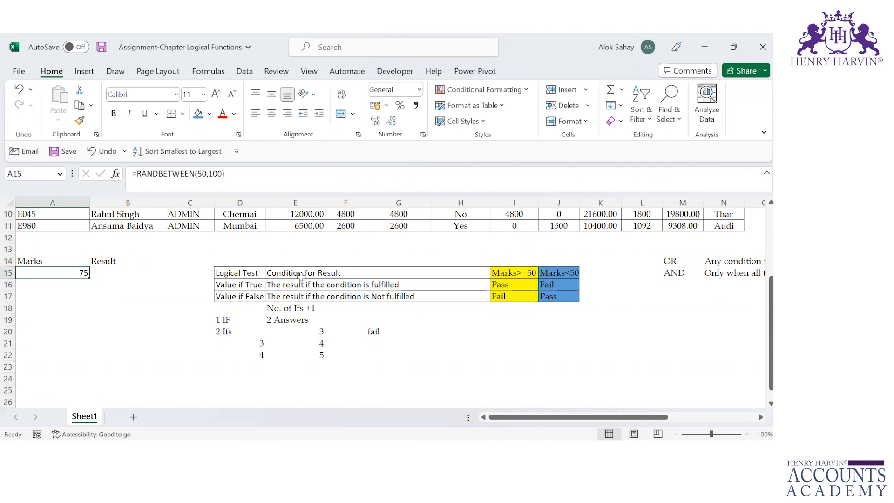
{"action": "key", "text": "ctrl+c"}
{"action": "key", "text": "shift+Down"}
{"action": "key", "text": "shift+Down"}
{"action": "key", "text": "shift+Down"}
{"action": "key", "text": "shift+Down"}
{"action": "key", "text": "shift+Down"}
{"action": "key", "text": "shift+Down"}
{"action": "key", "text": "shift+Down"}
{"action": "key", "text": "shift+Down"}
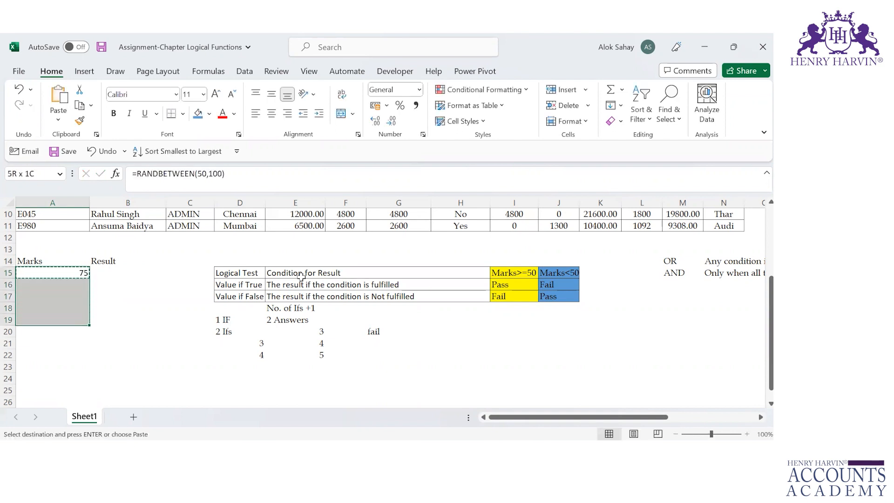
{"action": "key", "text": "ctrl+v"}
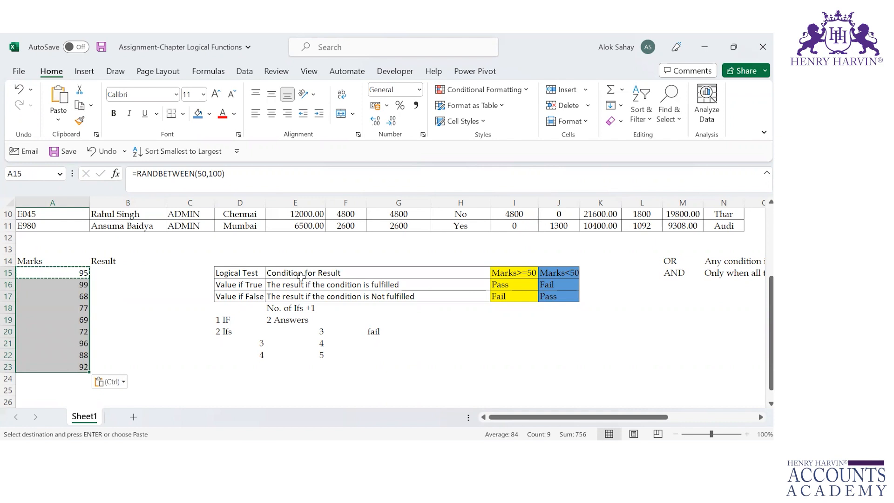
Replace the random formulas in A15:A23 with fixed numbers by pasting them in place as Values
{"action": "key", "text": "ctrl+c"}
{"action": "key", "text": "ctrl+alt+v"}
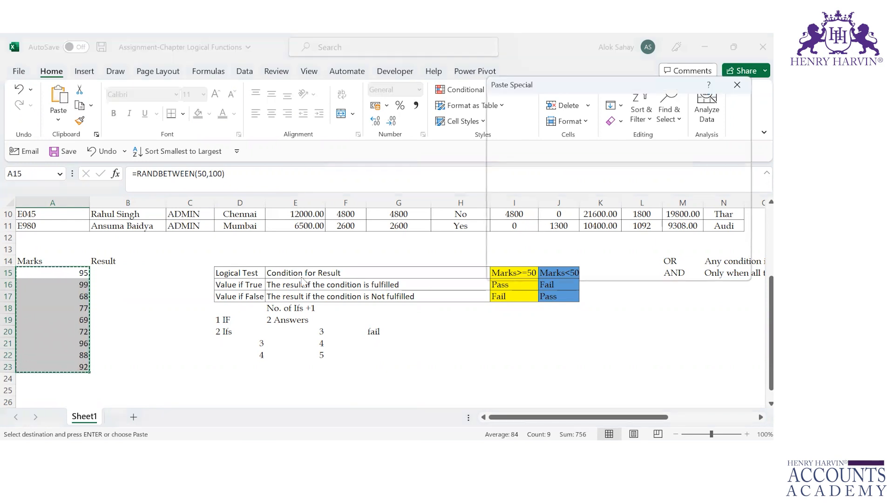
{"action": "left_click", "coordinate": [740, 85]}
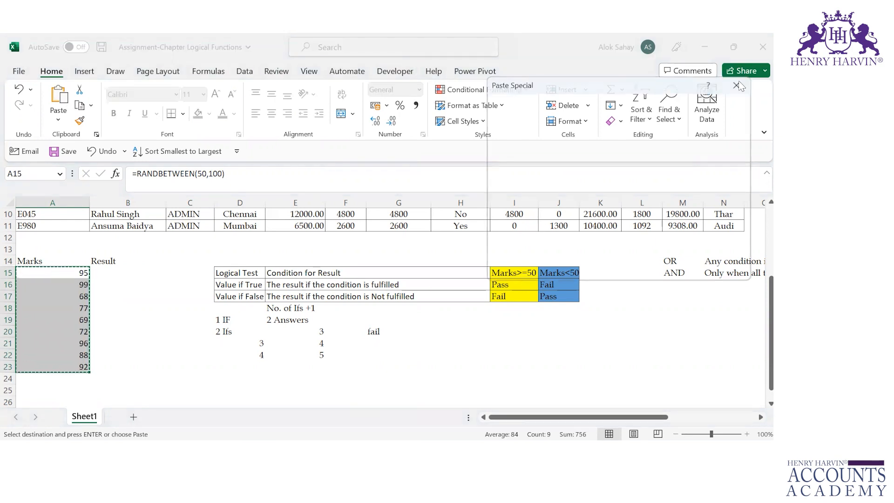
{"action": "key", "text": "ctrl+alt+v"}
{"action": "left_click", "coordinate": [500, 141]}
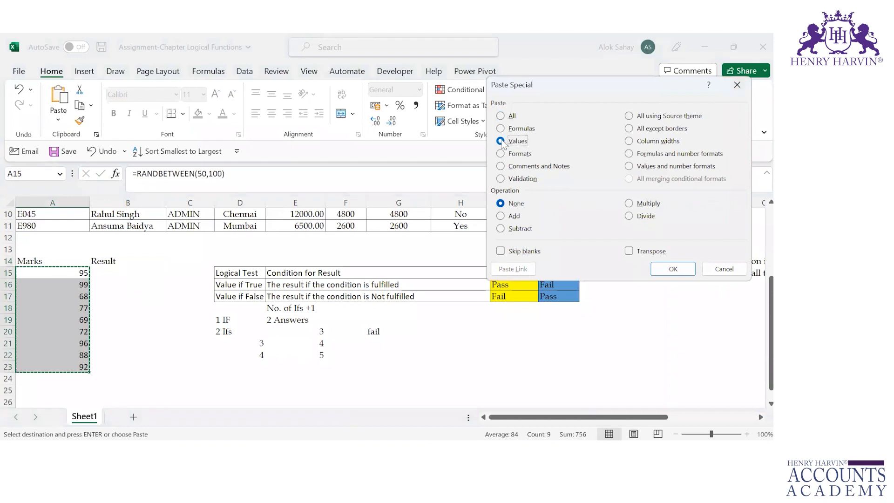
{"action": "left_click", "coordinate": [673, 270]}
Start an IF formula in B15 with the logical test A15>90 and "Laptop" as the value if true
{"action": "left_click", "coordinate": [95, 286]}
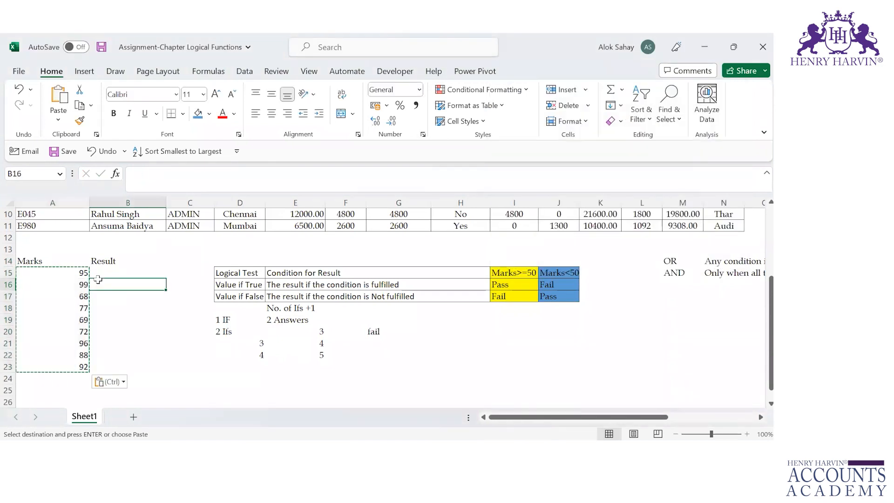
{"action": "double_click", "coordinate": [102, 272]}
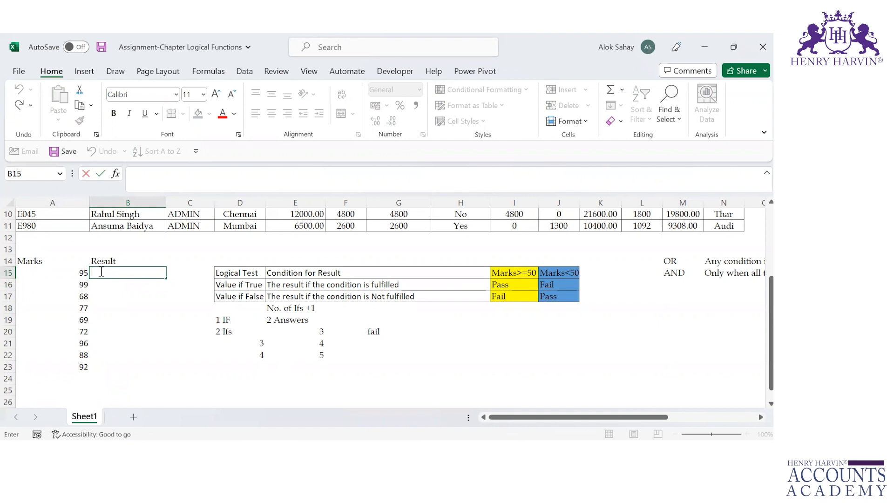
{"action": "type", "text": "="}
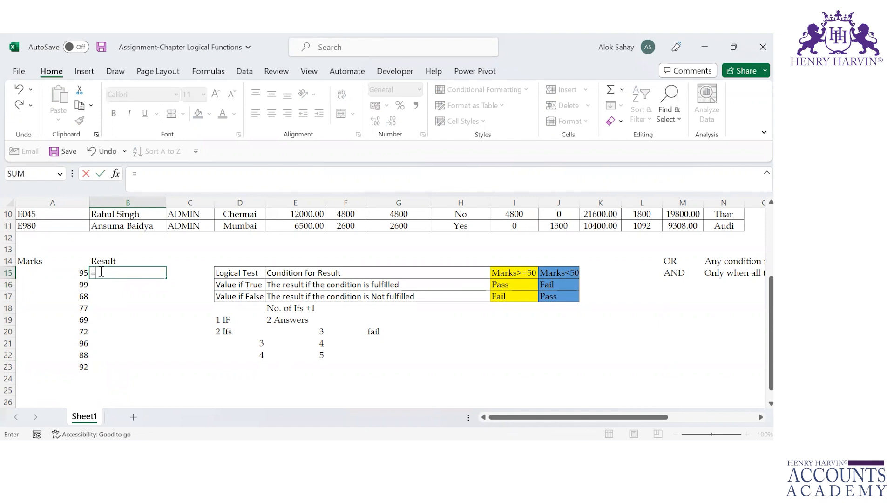
{"action": "type", "text": "if("}
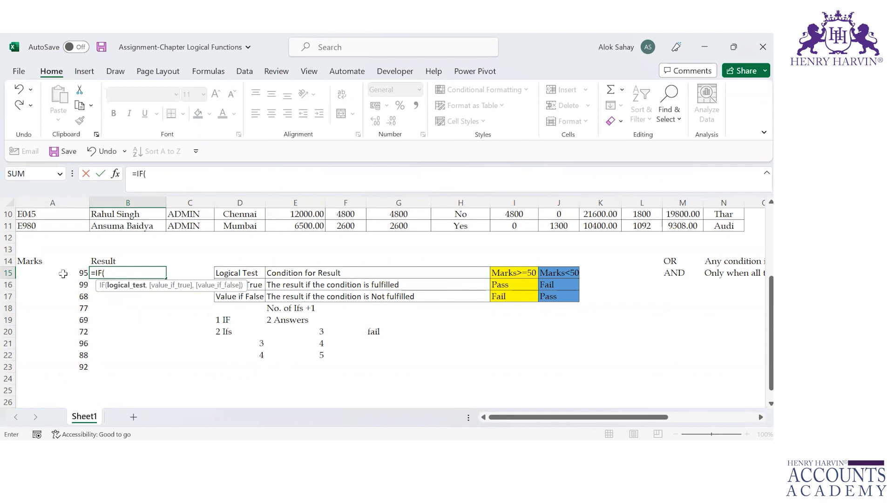
{"action": "left_click", "coordinate": [63, 273]}
{"action": "type", "text": ">90"}
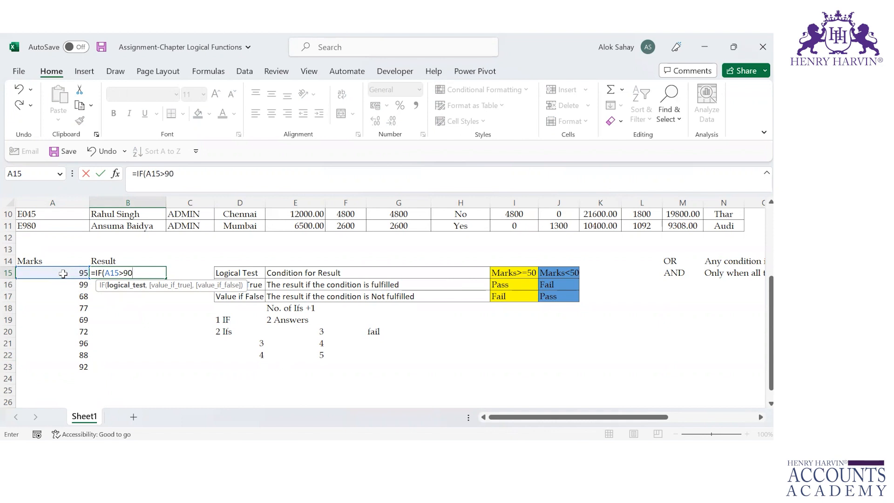
{"action": "type", "text": ","}
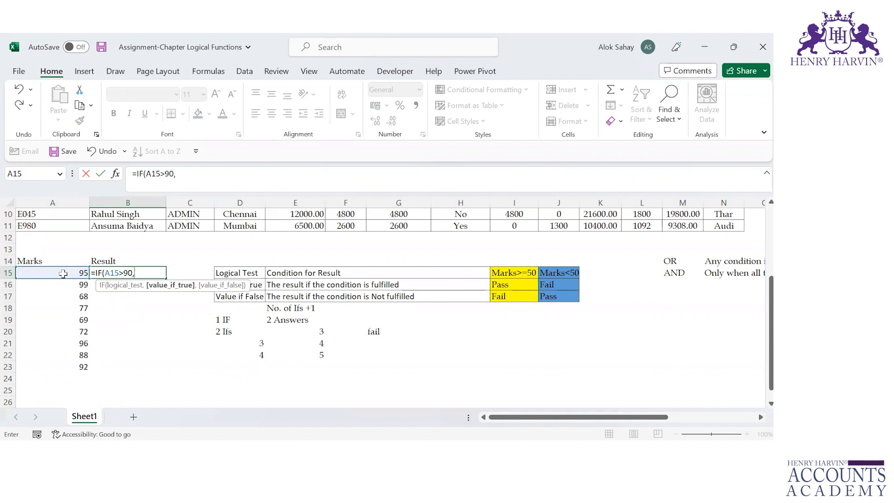
{"action": "type", "text": "\"Laptop\""}
Complete the IF formula in B15 with "Mobile" as the value if false
{"action": "left_click", "coordinate": [109, 274]}
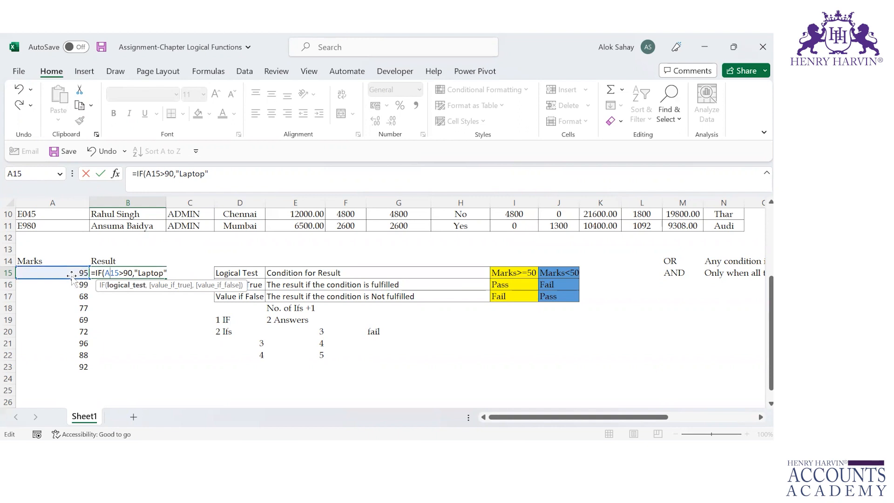
{"action": "left_click", "coordinate": [151, 273]}
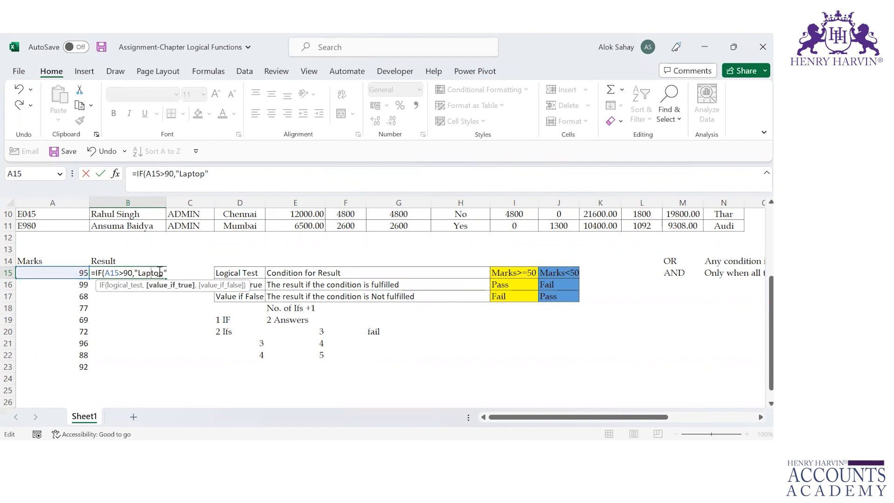
{"action": "type", "text": ","}
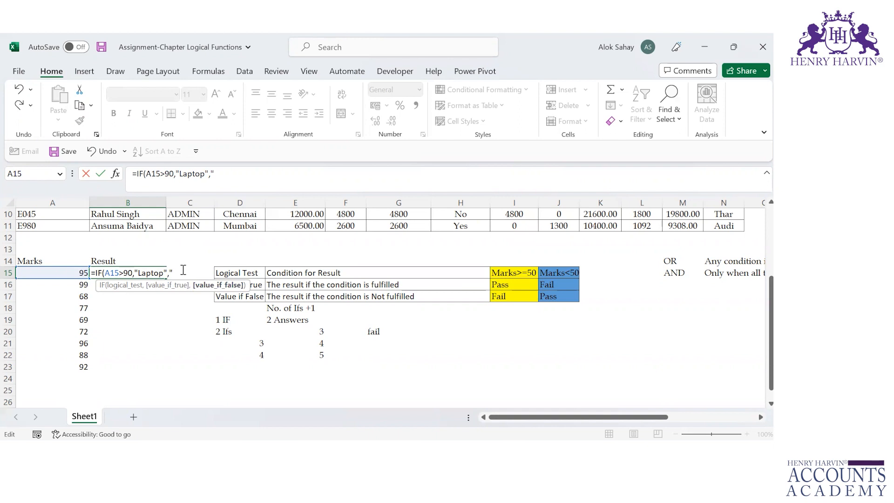
{"action": "type", "text": "\"Mobile\")"}
{"action": "key", "text": "Return"}
Fill the IF formula from B15 down the Result column through B23
{"action": "key", "text": "Up"}
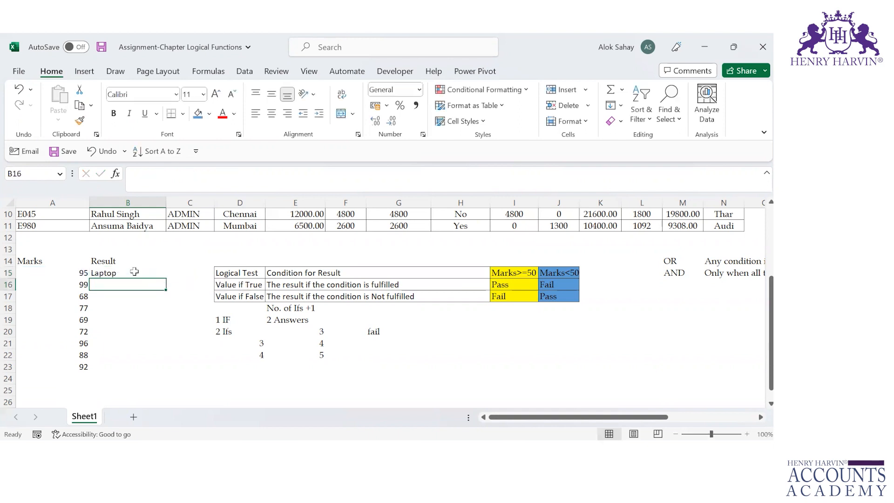
{"action": "left_click_drag", "start_coordinate": [162, 279], "coordinate": [162, 369]}
{"action": "left_click", "coordinate": [102, 307]}
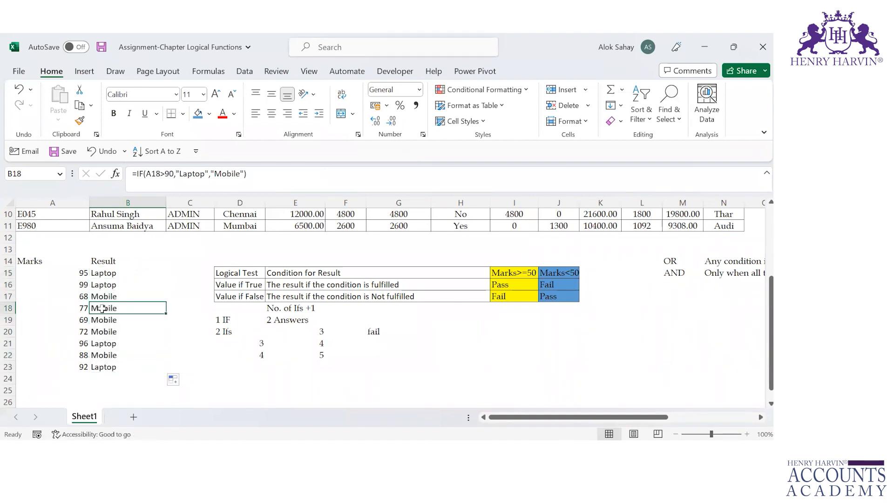
Examine the logical test, value-if-true and value-if-false arguments of the IF formula in B15
{"action": "left_click", "coordinate": [110, 273]}
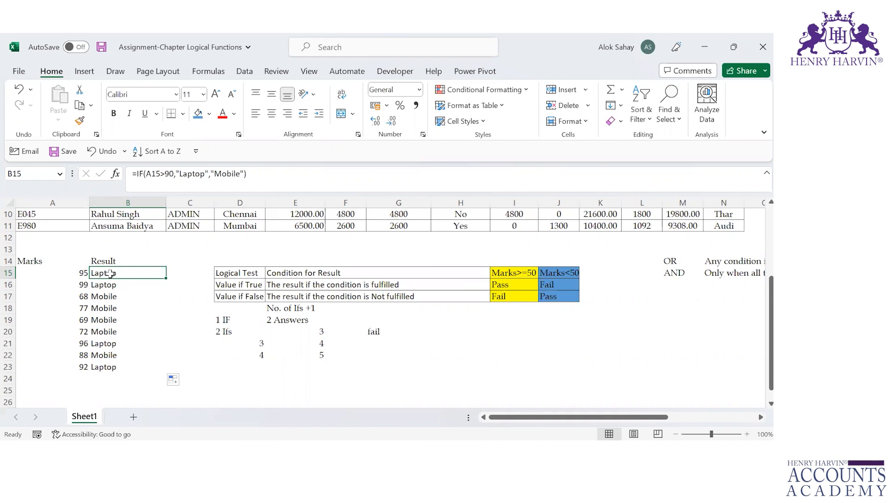
{"action": "double_click", "coordinate": [110, 274]}
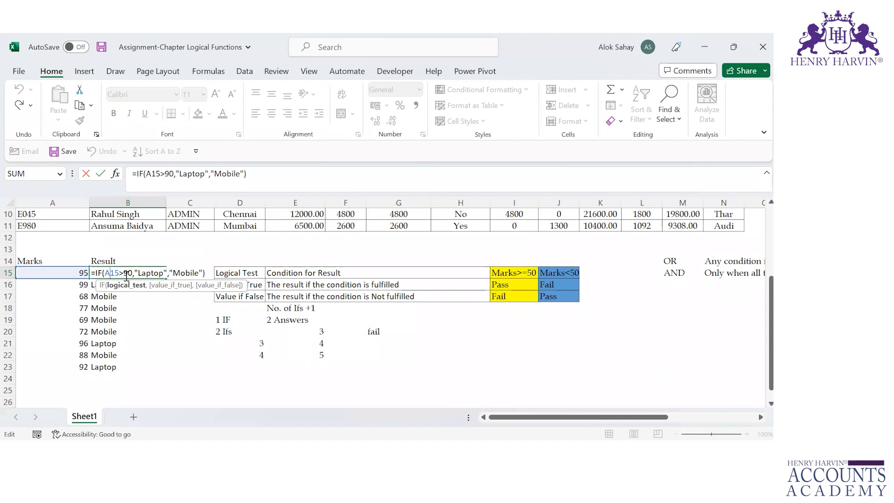
{"action": "left_click_drag", "start_coordinate": [104, 274], "coordinate": [133, 274]}
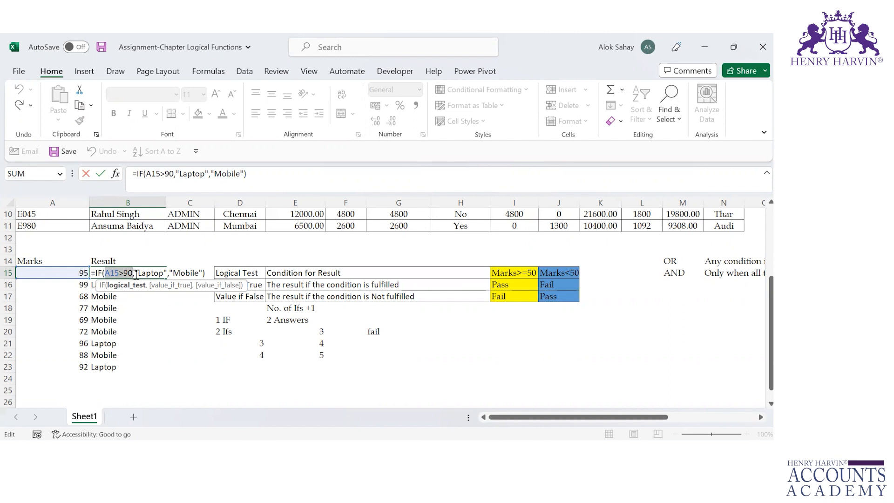
{"action": "left_click", "coordinate": [148, 274]}
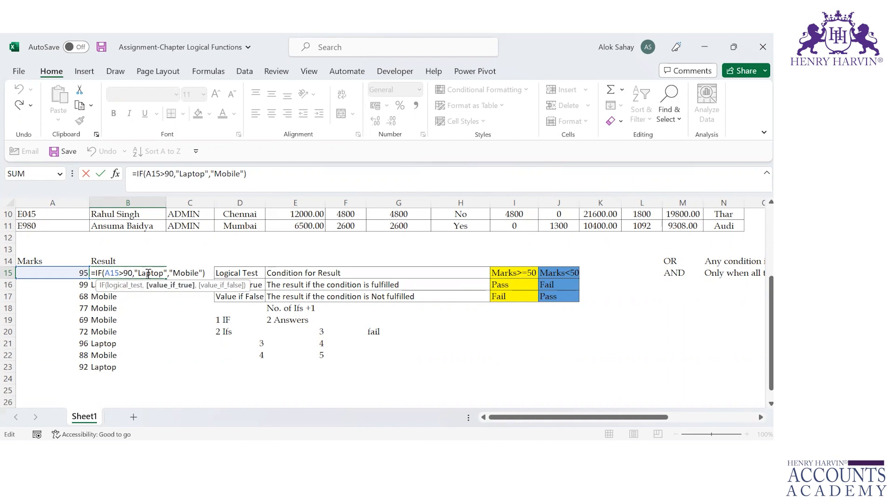
{"action": "left_click", "coordinate": [185, 273]}
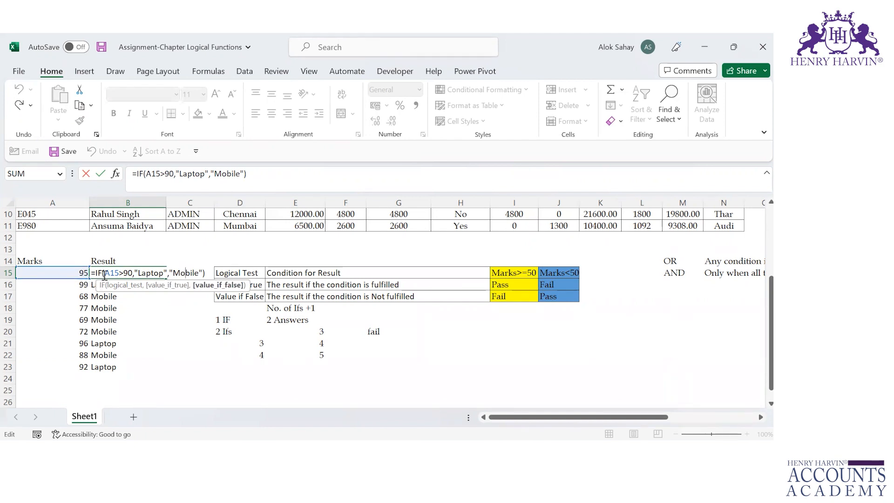
{"action": "left_click_drag", "start_coordinate": [105, 274], "coordinate": [130, 275]}
{"action": "left_click", "coordinate": [155, 273]}
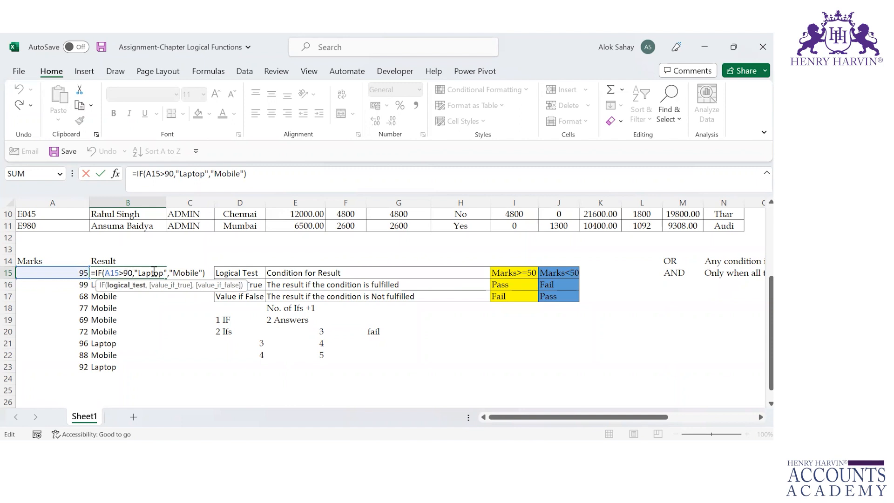
{"action": "left_click", "coordinate": [192, 272]}
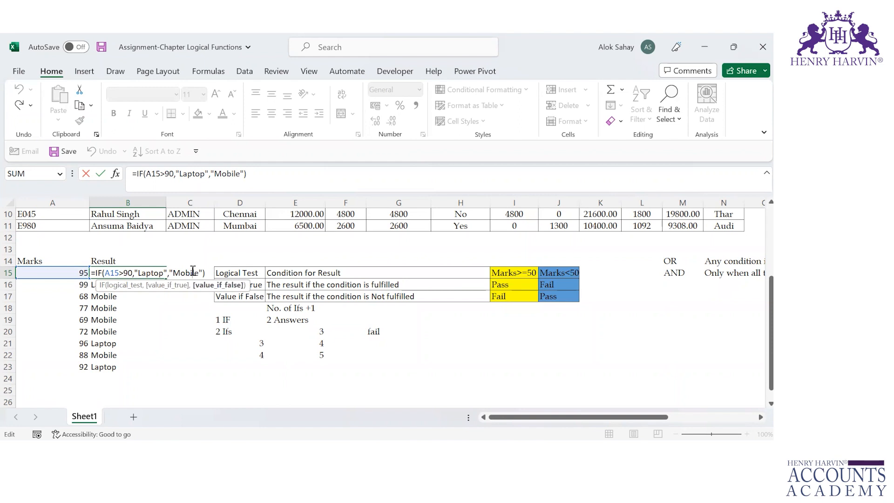
{"action": "key", "text": "Return"}
{"action": "key", "text": "Up"}
{"action": "key", "text": "Up"}
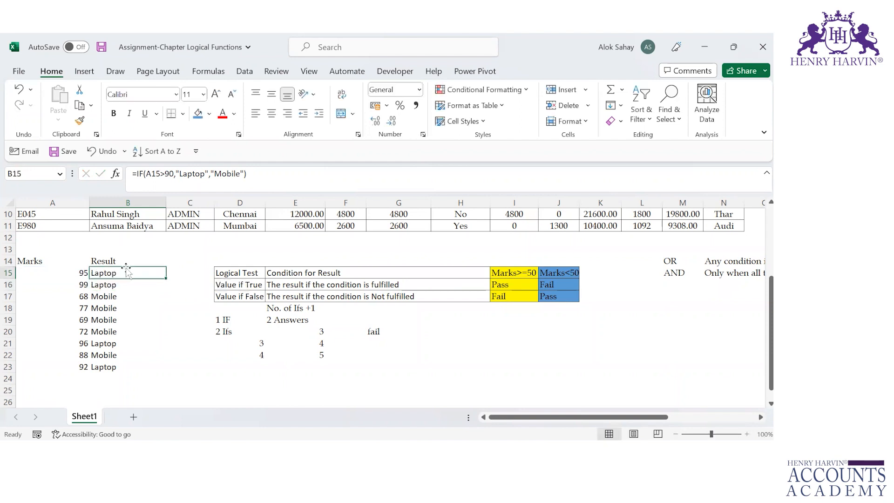
{"action": "left_click", "coordinate": [125, 272]}
{"action": "double_click", "coordinate": [166, 273]}
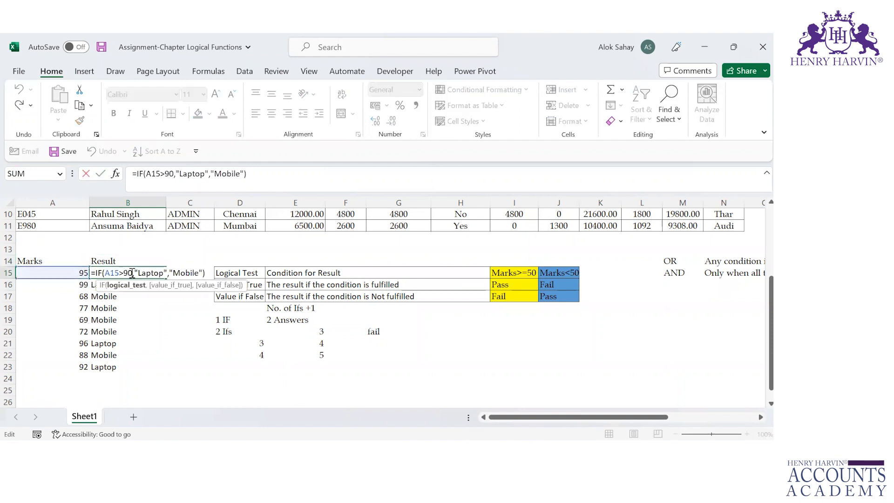
{"action": "left_click", "coordinate": [180, 272]}
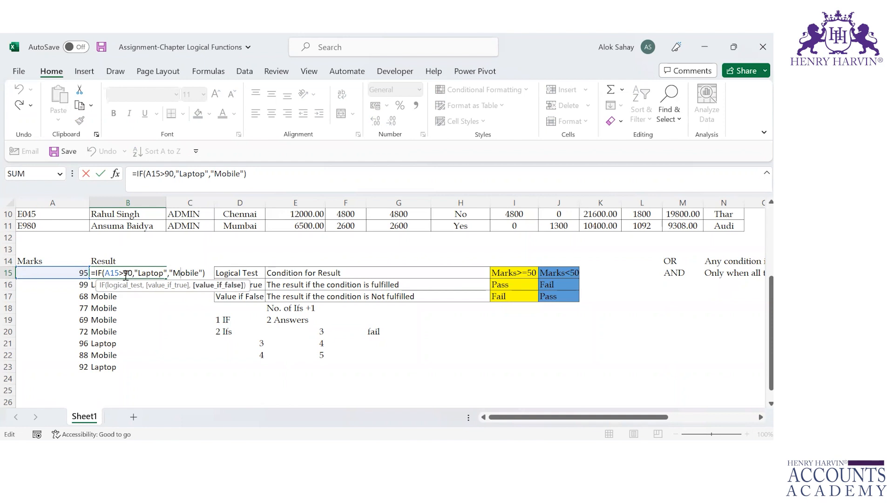
{"action": "left_click", "coordinate": [148, 271]}
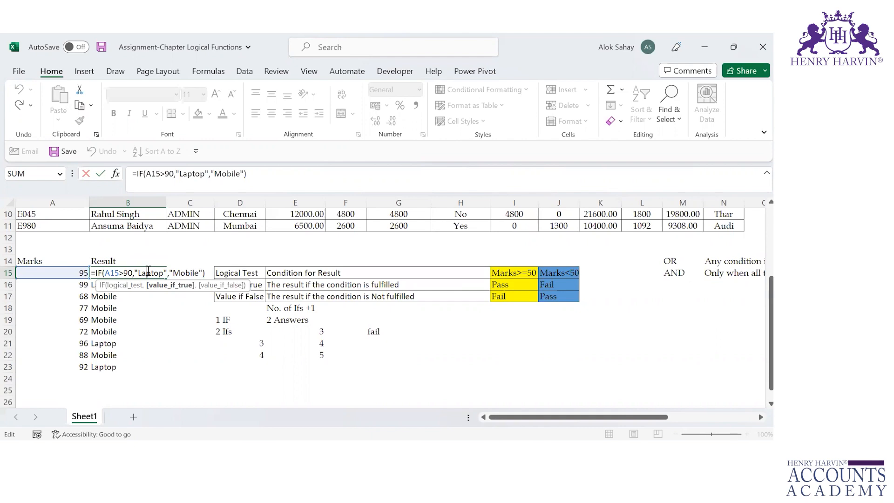
{"action": "key", "text": "Escape"}
Review the DA, Flat, HRA, TA and PF rules listed in columns Q to S beside the salary table
{"action": "key", "text": "ctrl+Up"}
{"action": "key", "text": "ctrl+Up"}
{"action": "key", "text": "ctrl+Up"}
{"action": "key", "text": "Right"}
{"action": "key", "text": "Right"}
{"action": "key", "text": "Right"}
{"action": "key", "text": "Right"}
{"action": "key", "text": "Right"}
{"action": "key", "text": "Right"}
{"action": "key", "text": "Right"}
{"action": "key", "text": "Right"}
{"action": "key", "text": "Right"}
{"action": "key", "text": "Right"}
{"action": "key", "text": "Right"}
{"action": "key", "text": "Right"}
{"action": "key", "text": "Right"}
{"action": "key", "text": "Right"}
{"action": "key", "text": "Right"}
{"action": "key", "text": "Right"}
{"action": "key", "text": "Right"}
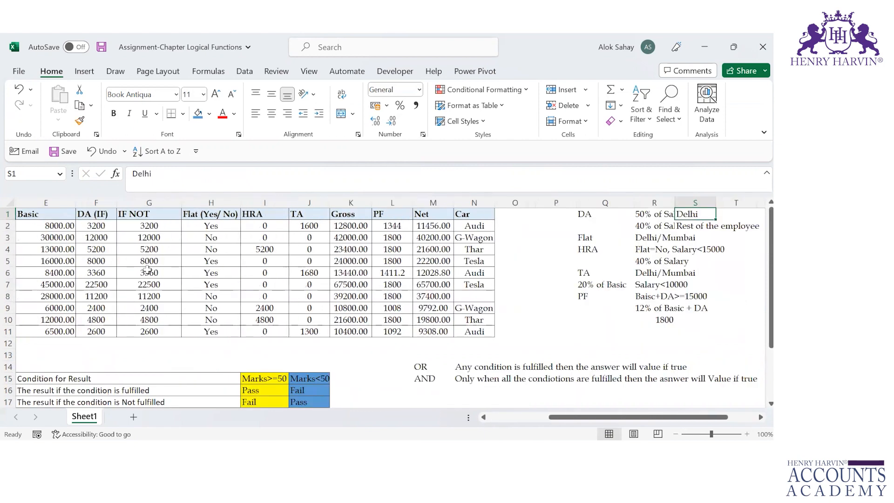
{"action": "key", "text": "Down"}
{"action": "key", "text": "Down"}
{"action": "key", "text": "Down"}
{"action": "key", "text": "Down"}
{"action": "key", "text": "Down"}
{"action": "key", "text": "Up"}
{"action": "key", "text": "Up"}
{"action": "key", "text": "Up"}
{"action": "key", "text": "Up"}
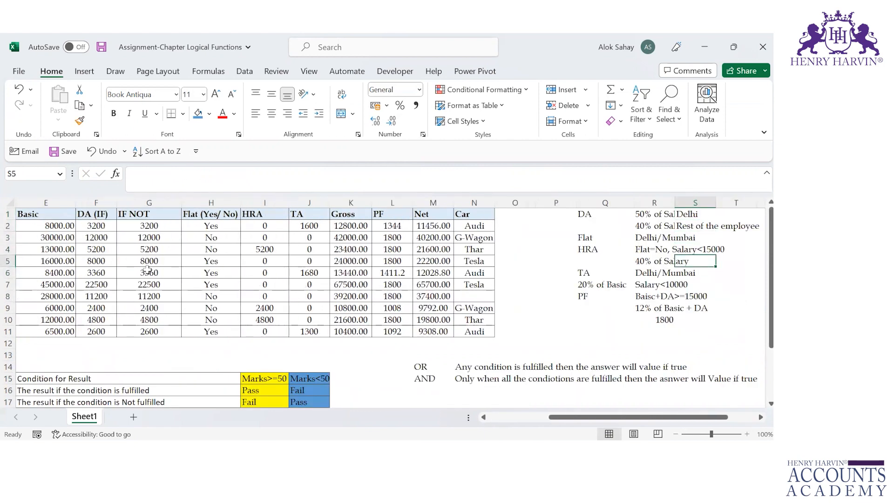
{"action": "key", "text": "Up"}
{"action": "key", "text": "Left"}
{"action": "key", "text": "Left"}
{"action": "key", "text": "Down"}
{"action": "key", "text": "Down"}
{"action": "key", "text": "Down"}
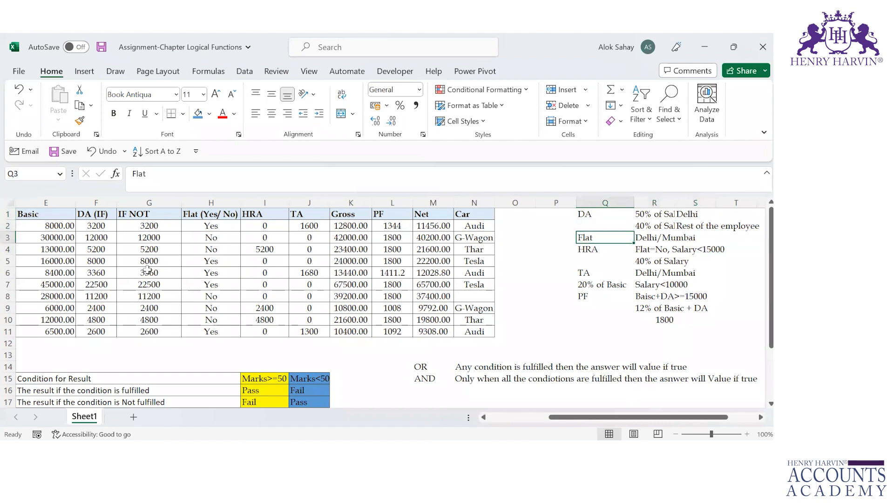
Review the remaining rule labels in column Q from HRA to PF alongside the salary table
{"action": "key", "text": "Down"}
{"action": "key", "text": "Down"}
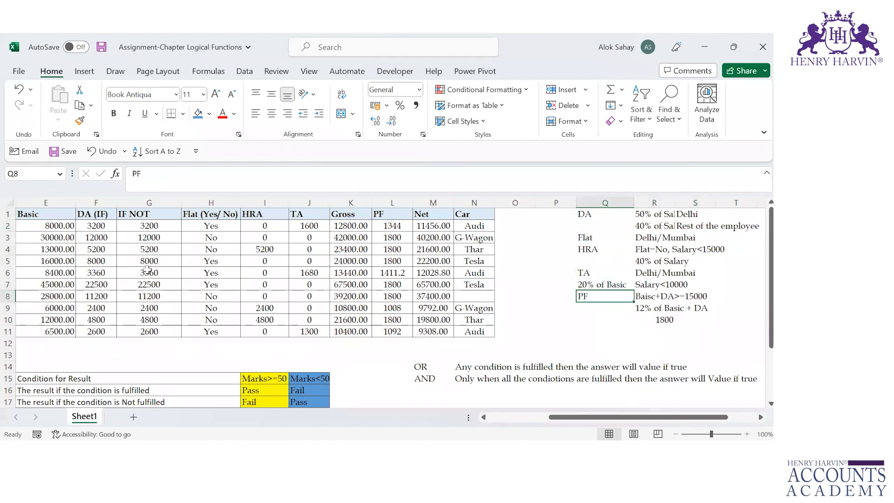
{"action": "key", "text": "Down"}
{"action": "key", "text": "Down"}
{"action": "key", "text": "Up"}
{"action": "key", "text": "Up"}
{"action": "key", "text": "Up"}
{"action": "key", "text": "Up"}
{"action": "key", "text": "Up"}
{"action": "key", "text": "Up"}
{"action": "key", "text": "Up"}
{"action": "key", "text": "Up"}
{"action": "key", "text": "Up"}
{"action": "key", "text": "Left"}
{"action": "key", "text": "Left"}
{"action": "key", "text": "Left"}
{"action": "key", "text": "Left"}
{"action": "key", "text": "Left"}
{"action": "key", "text": "Left"}
{"action": "key", "text": "Left"}
{"action": "key", "text": "Left"}
{"action": "key", "text": "Left"}
{"action": "key", "text": "Left"}
{"action": "key", "text": "Left"}
{"action": "key", "text": "Left"}
{"action": "key", "text": "Left"}
{"action": "key", "text": "Left"}
{"action": "key", "text": "Left"}
{"action": "key", "text": "Left"}
{"action": "key", "text": "Down"}
{"action": "key", "text": "Right"}
{"action": "key", "text": "Right"}
{"action": "key", "text": "Right"}
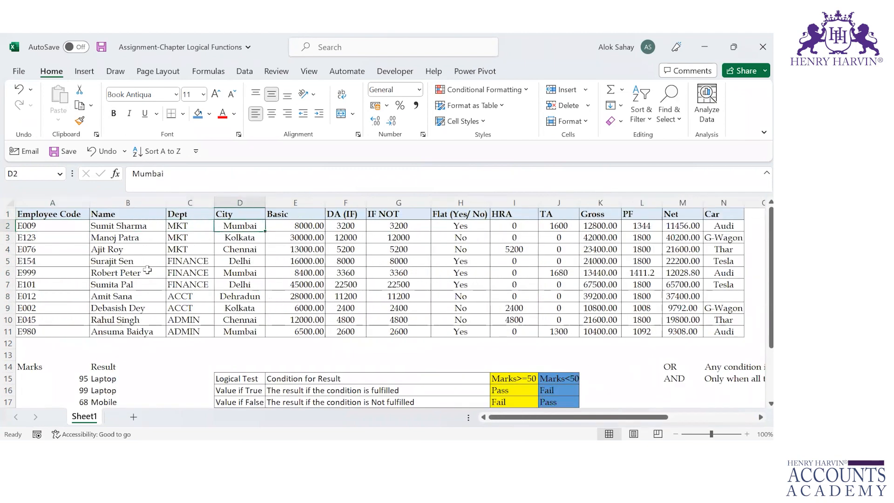
Clear the existing values in the salary table's DA (IF) through Car columns, F2:N11
{"action": "key", "text": "Right"}
{"action": "key", "text": "Right"}
{"action": "key", "text": "Right"}
{"action": "key", "text": "Right"}
{"action": "key", "text": "Right"}
{"action": "key", "text": "Right"}
{"action": "key", "text": "Right"}
{"action": "key", "text": "Right"}
{"action": "key", "text": "Right"}
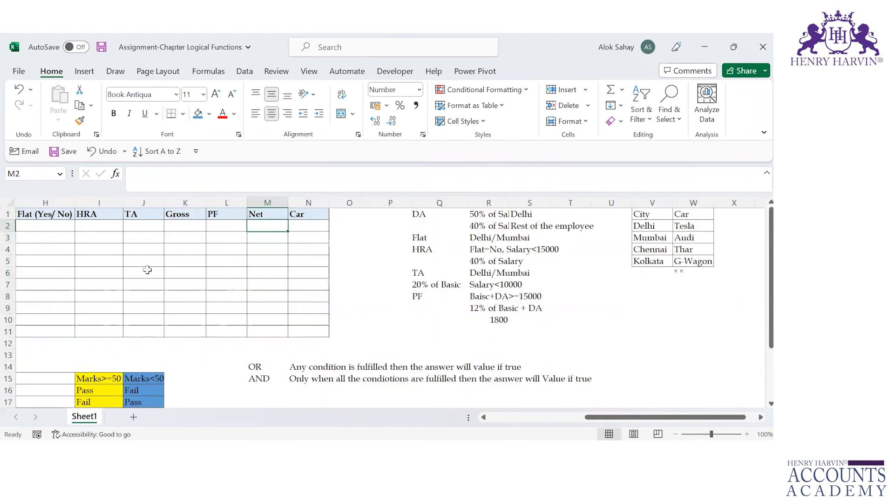
{"action": "key", "text": "Left"}
{"action": "key", "text": "Left"}
{"action": "key", "text": "Left"}
{"action": "key", "text": "Left"}
{"action": "key", "text": "Left"}
{"action": "key", "text": "Left"}
{"action": "key", "text": "Left"}
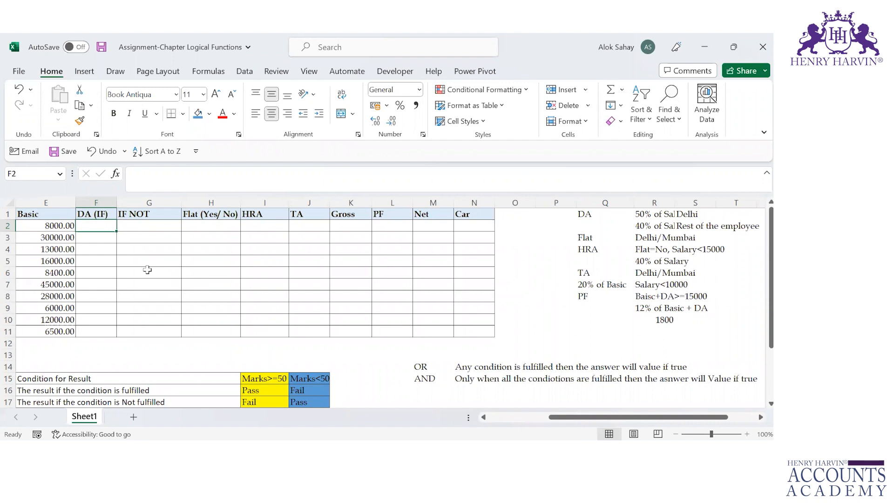
Examine the DA rule in R1:S2 for Delhi employees and for the rest of the employees
{"action": "key", "text": "Right"}
{"action": "key", "text": "Right"}
{"action": "key", "text": "Right"}
{"action": "key", "text": "Right"}
{"action": "key", "text": "Right"}
{"action": "key", "text": "Right"}
{"action": "key", "text": "Right"}
{"action": "key", "text": "Right"}
{"action": "key", "text": "Right"}
{"action": "key", "text": "Right"}
{"action": "key", "text": "Up"}
{"action": "key", "text": "Right"}
{"action": "key", "text": "Right"}
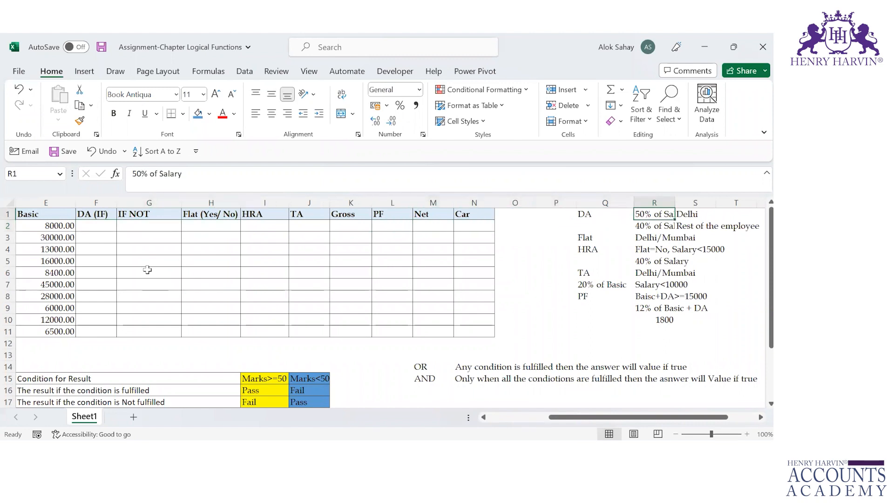
{"action": "key", "text": "Right"}
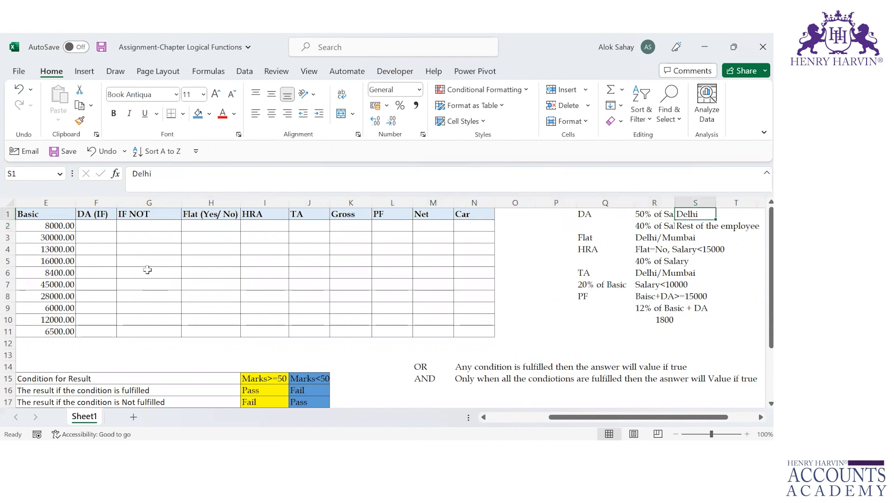
{"action": "key", "text": "Left"}
{"action": "key", "text": "Down"}
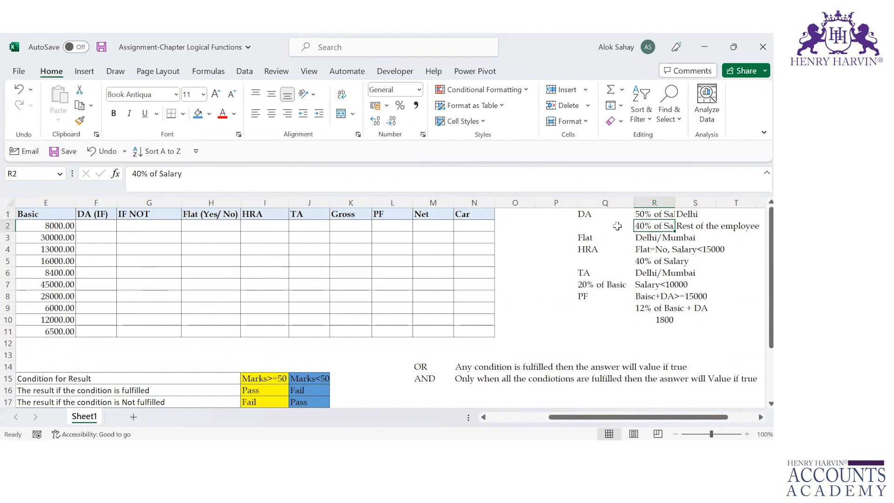
Autofit the width of column R so the DA percentage rules are shown in full
{"action": "double_click", "coordinate": [676, 202]}
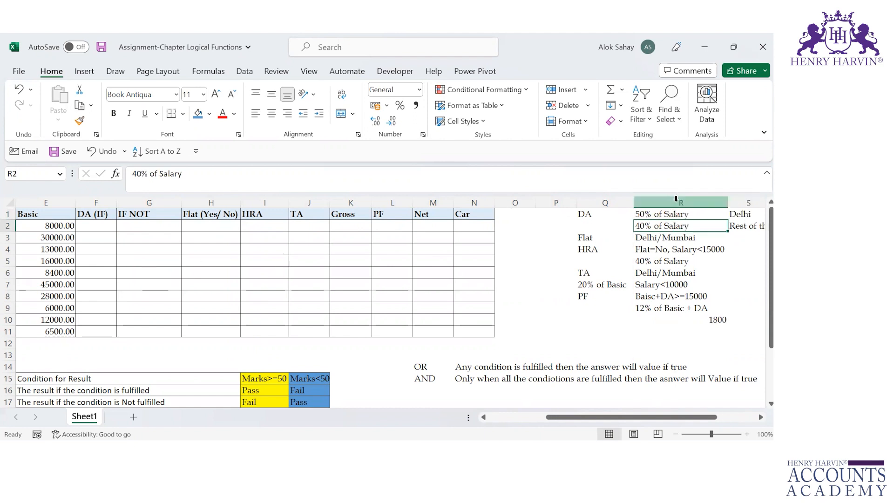
{"action": "key", "text": "Right"}
{"action": "key", "text": "Up"}
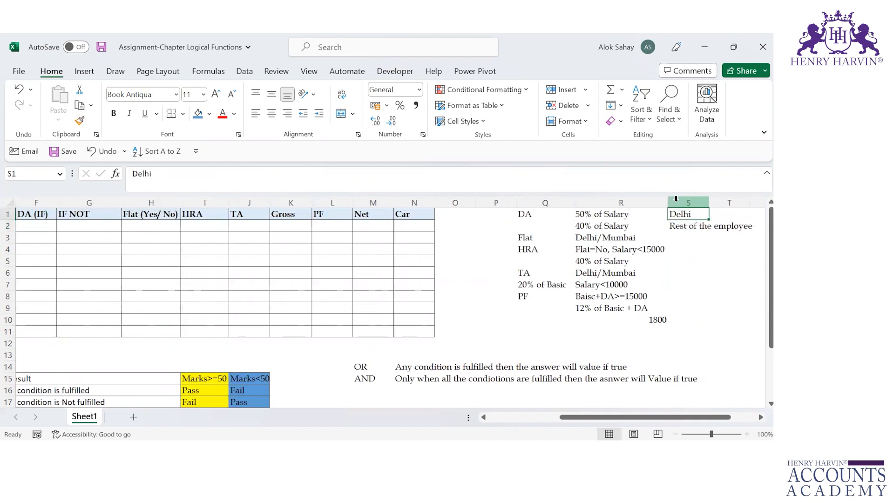
{"action": "key", "text": "Left"}
{"action": "key", "text": "Right"}
{"action": "key", "text": "Down"}
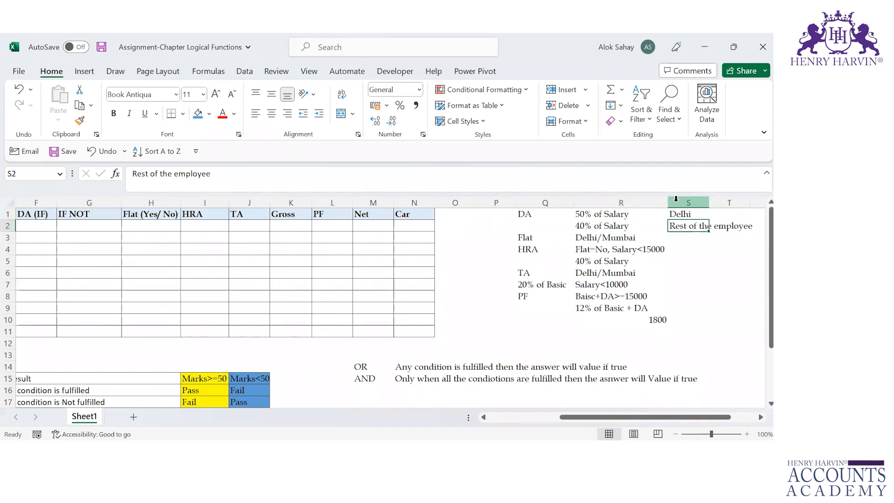
{"action": "key", "text": "Left"}
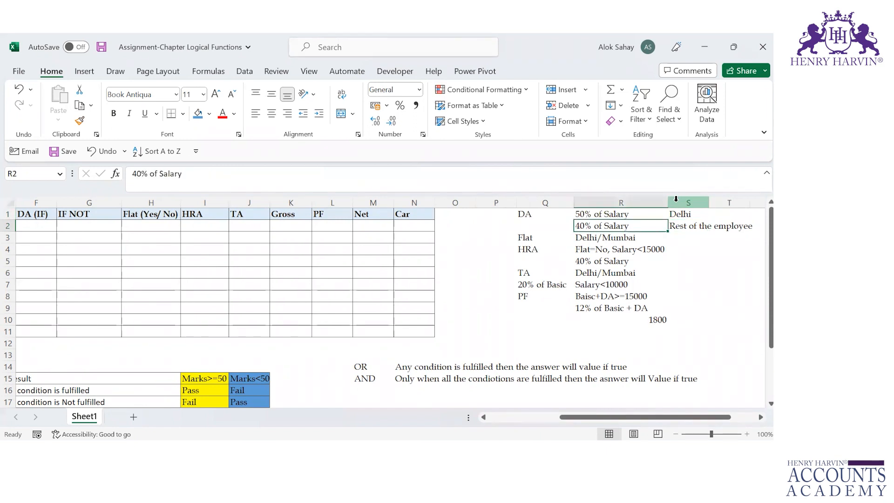
Start an IF formula in F2 that tests whether the city in D2 equals Delhi in the absolute reference $D$5
{"action": "key", "text": "Left"}
{"action": "key", "text": "Left"}
{"action": "key", "text": "Left"}
{"action": "key", "text": "Left"}
{"action": "key", "text": "Left"}
{"action": "key", "text": "Left"}
{"action": "key", "text": "Left"}
{"action": "key", "text": "Left"}
{"action": "key", "text": "Left"}
{"action": "key", "text": "Left"}
{"action": "key", "text": "Left"}
{"action": "key", "text": "Left"}
{"action": "key", "text": "Left"}
{"action": "key", "text": "Left"}
{"action": "key", "text": "Left"}
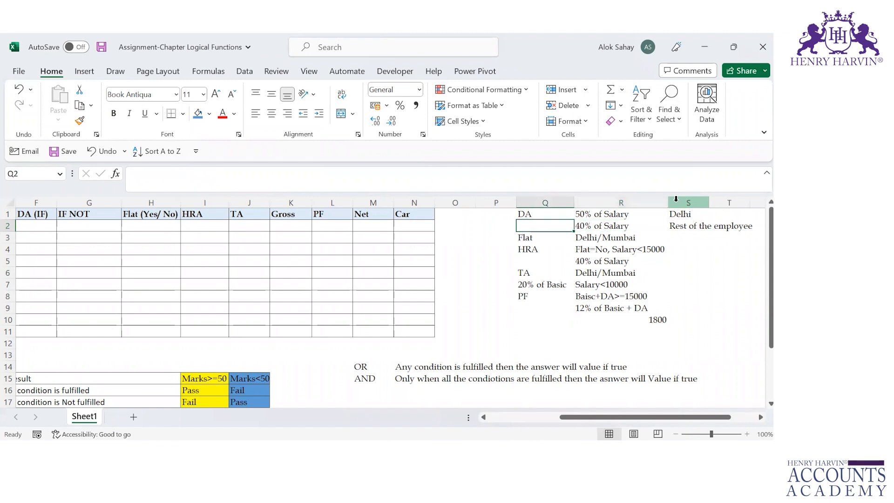
{"action": "key", "text": "Right"}
{"action": "key", "text": "Right"}
{"action": "key", "text": "Right"}
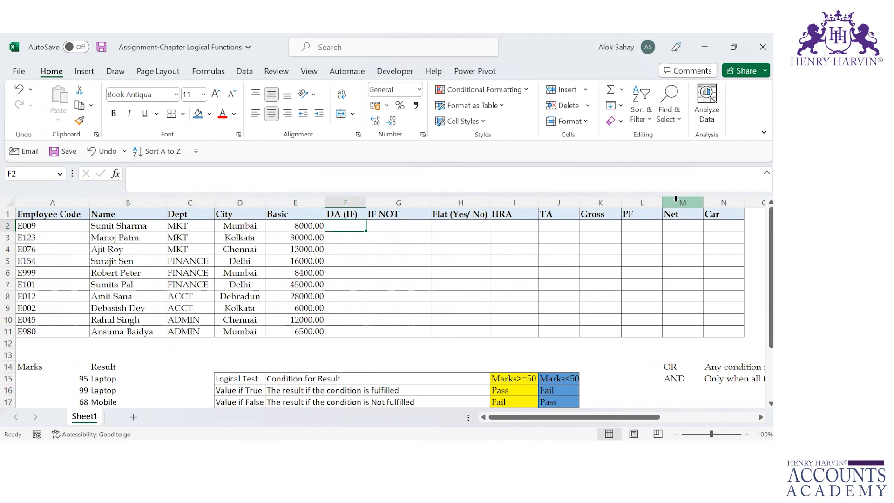
{"action": "type", "text": "=IF("}
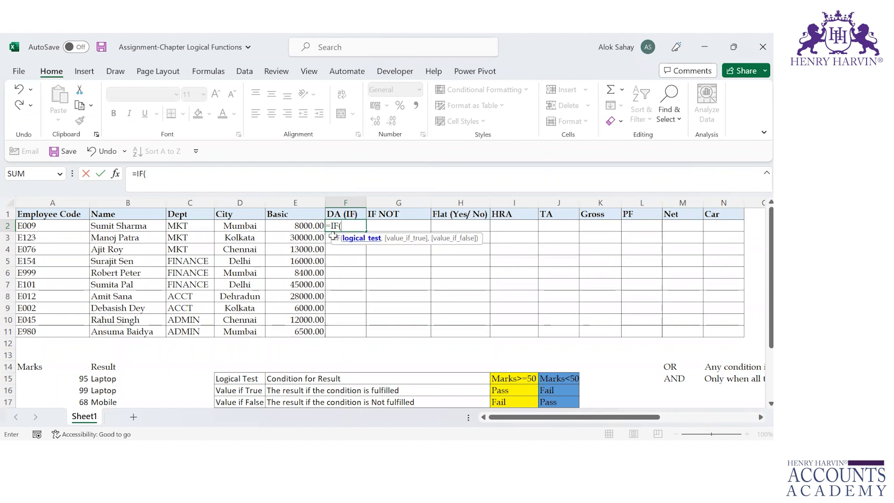
{"action": "left_click", "coordinate": [241, 226]}
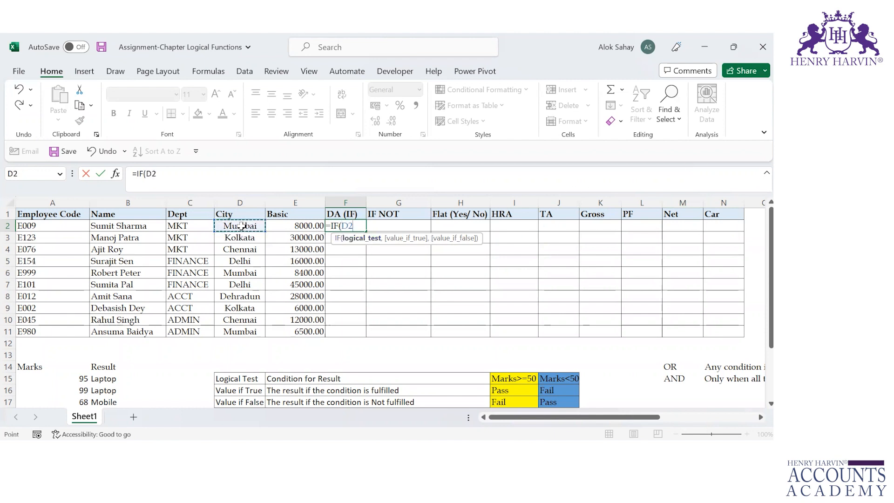
{"action": "type", "text": "="}
{"action": "left_click", "coordinate": [241, 261]}
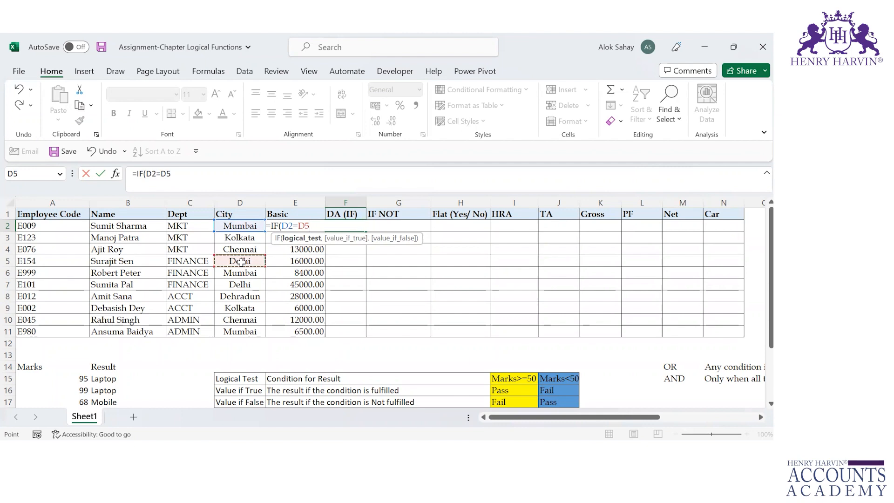
{"action": "key", "text": "F4"}
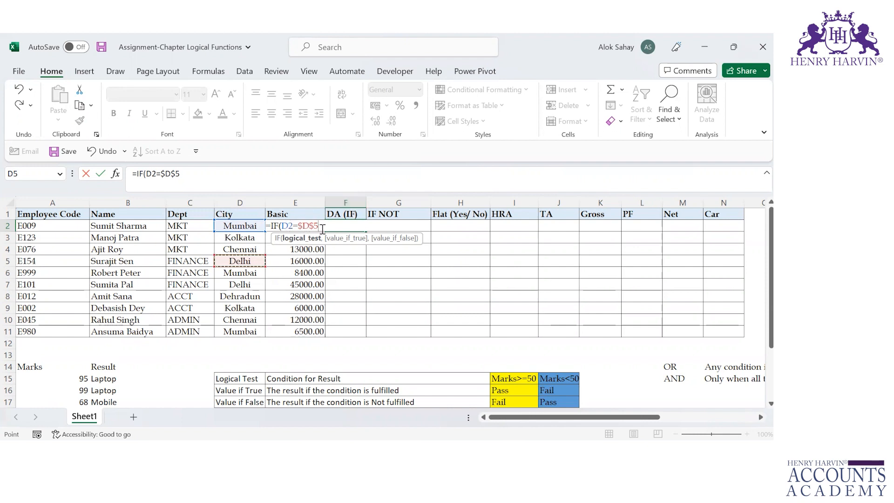
{"action": "type", "text": ","}
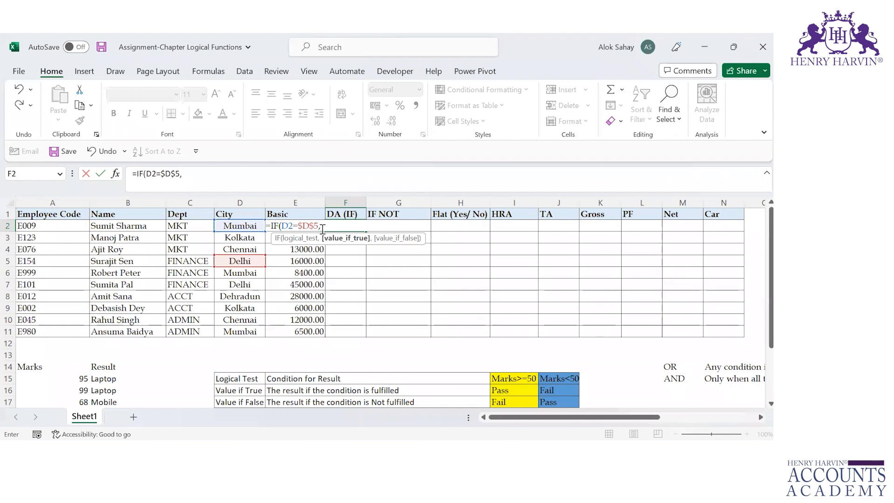
Add E2*50% as the value if true in the F2 formula
{"action": "left_click", "coordinate": [322, 228]}
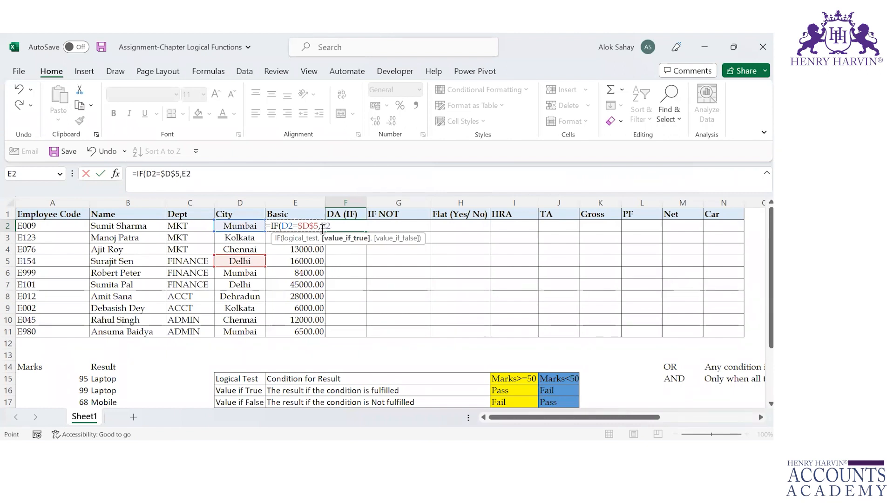
{"action": "type", "text": "*50%"}
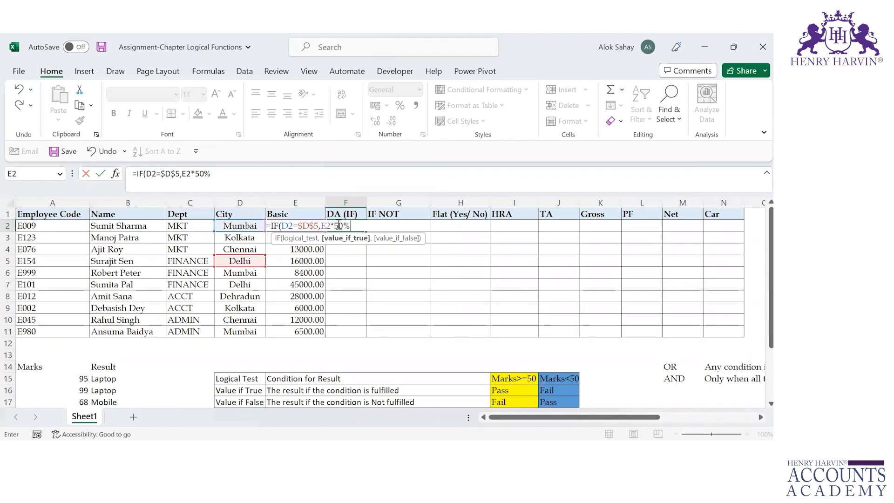
{"action": "type", "text": ","}
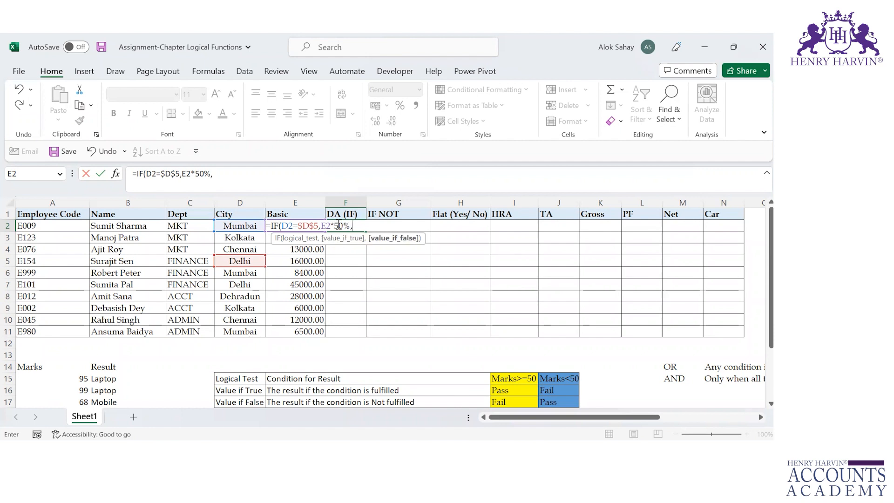
Complete the DA formula in F2 with E2*40% as the value if false
{"action": "left_click", "coordinate": [303, 262]}
{"action": "key", "text": "Up"}
{"action": "key", "text": "Up"}
{"action": "key", "text": "Up"}
{"action": "type", "text": "*40%"}
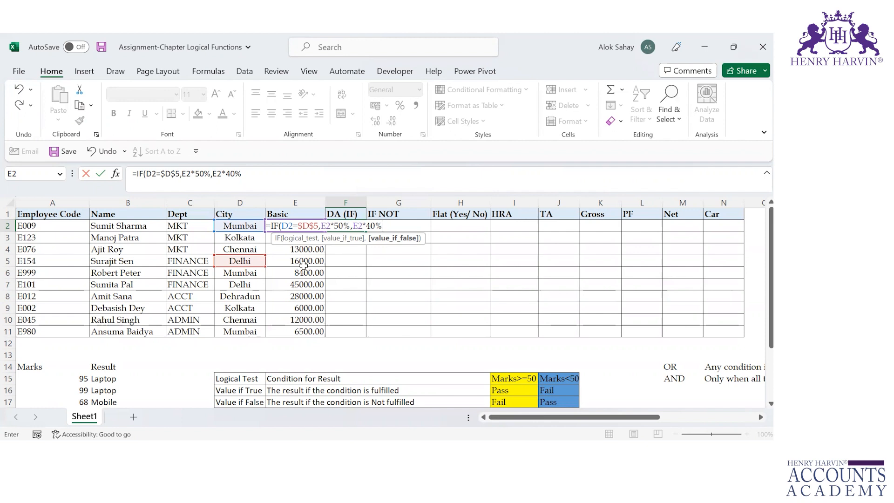
{"action": "type", "text": ")"}
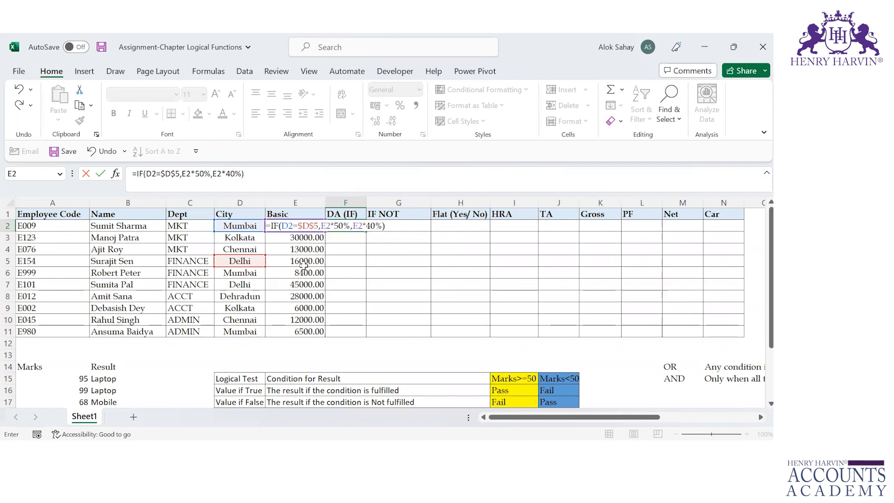
{"action": "key", "text": "ctrl+Return"}
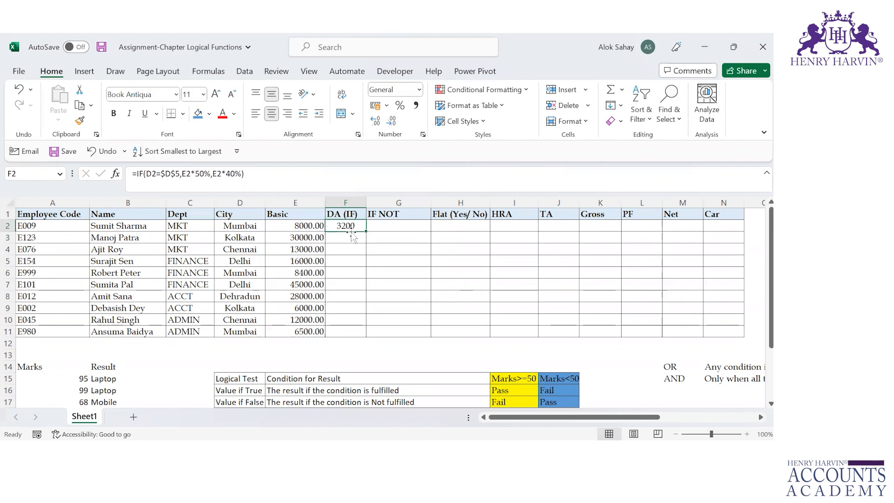
Fill the DA formula from F2 down the DA (IF) column through F11
{"action": "left_click", "coordinate": [256, 236]}
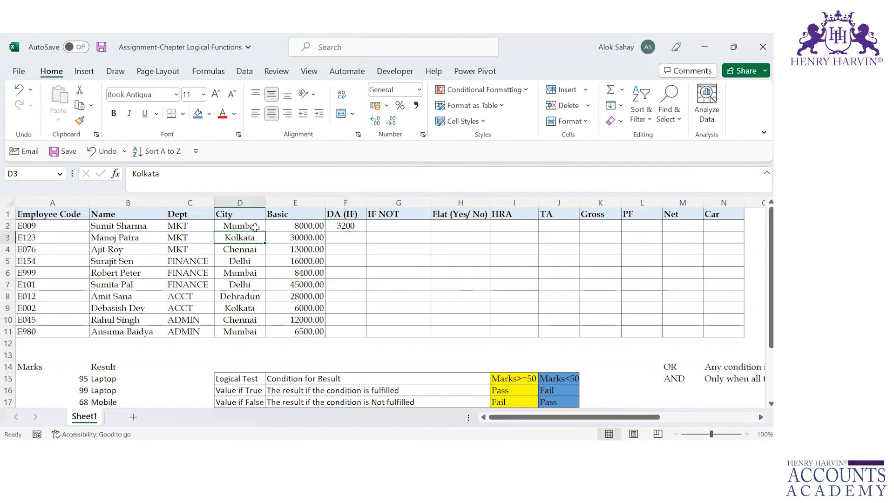
{"action": "left_click", "coordinate": [356, 227]}
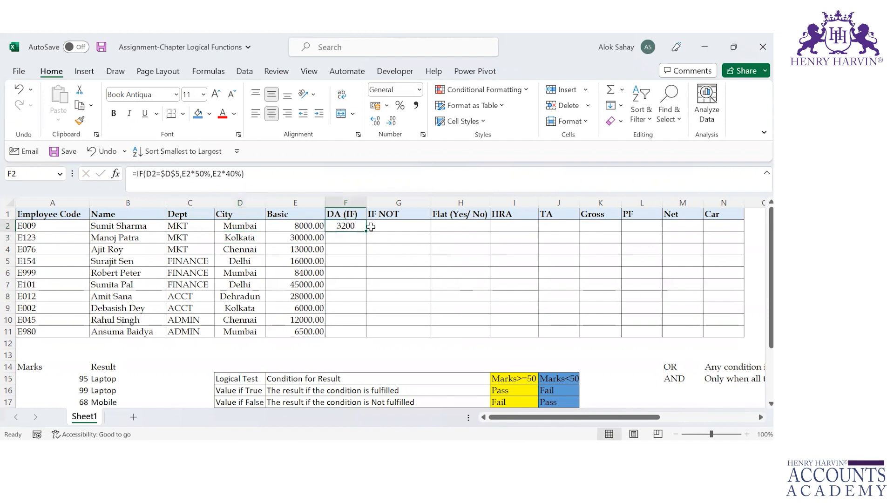
{"action": "double_click", "coordinate": [366, 231]}
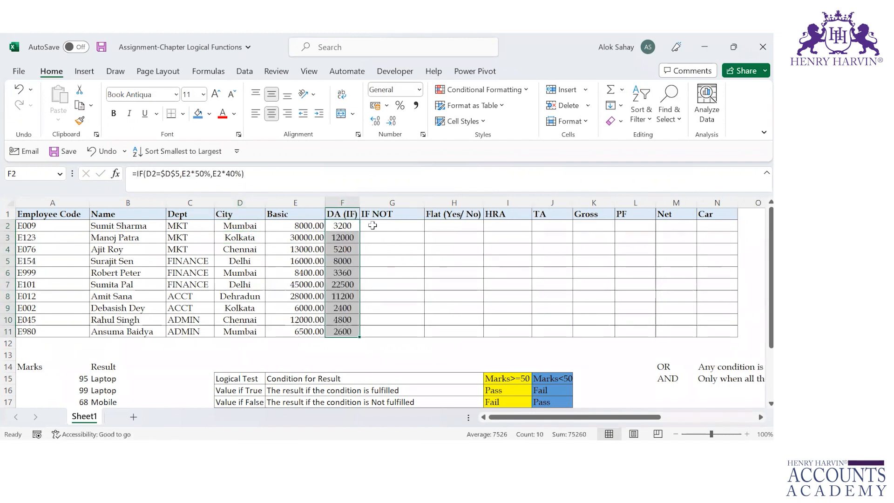
Check the filled DA formulas against the City column, especially the Delhi rows 5 and 7
{"action": "left_click", "coordinate": [373, 226]}
{"action": "key", "text": "Left"}
{"action": "key", "text": "Down"}
{"action": "key", "text": "Down"}
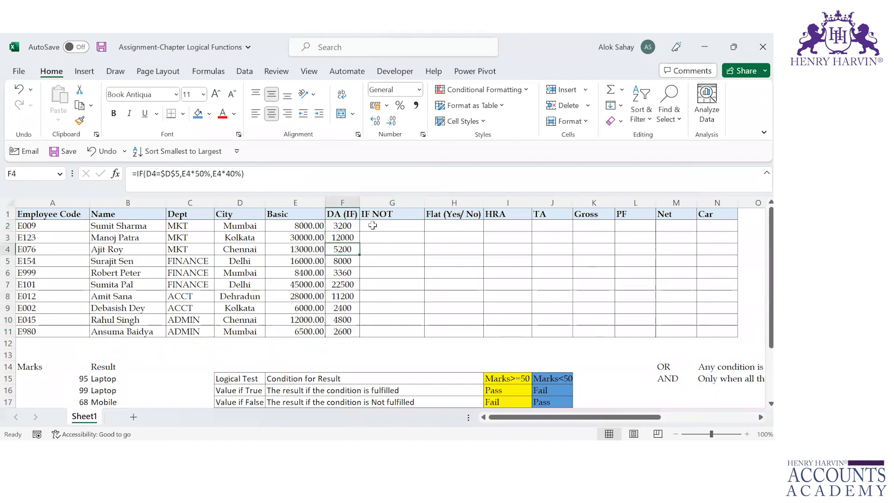
{"action": "key", "text": "Down"}
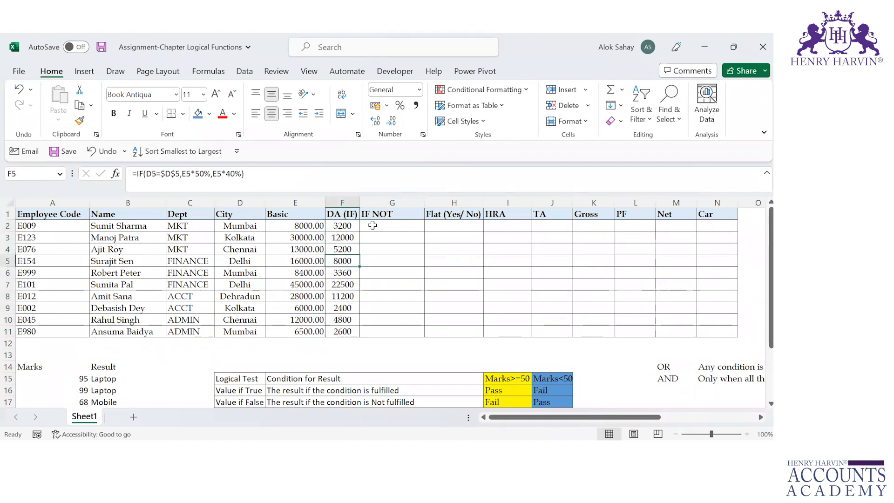
{"action": "key", "text": "Left"}
{"action": "key", "text": "Right"}
{"action": "left_click", "coordinate": [237, 262]}
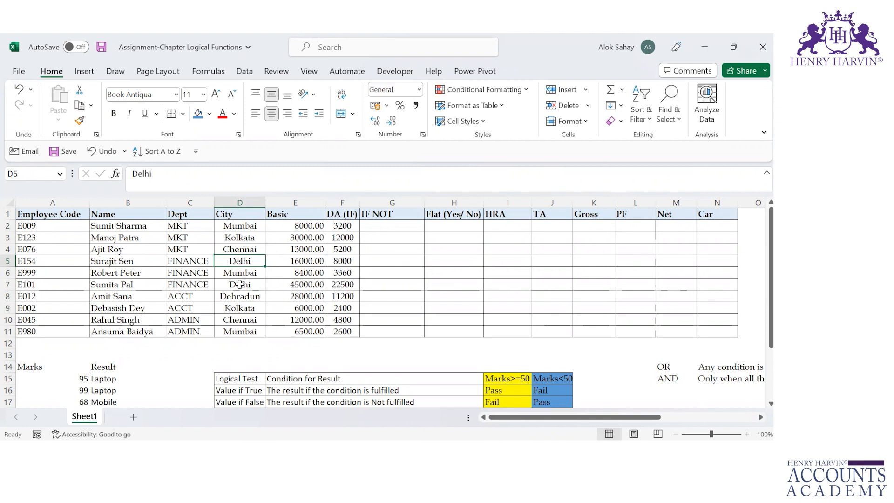
{"action": "left_click", "coordinate": [244, 283]}
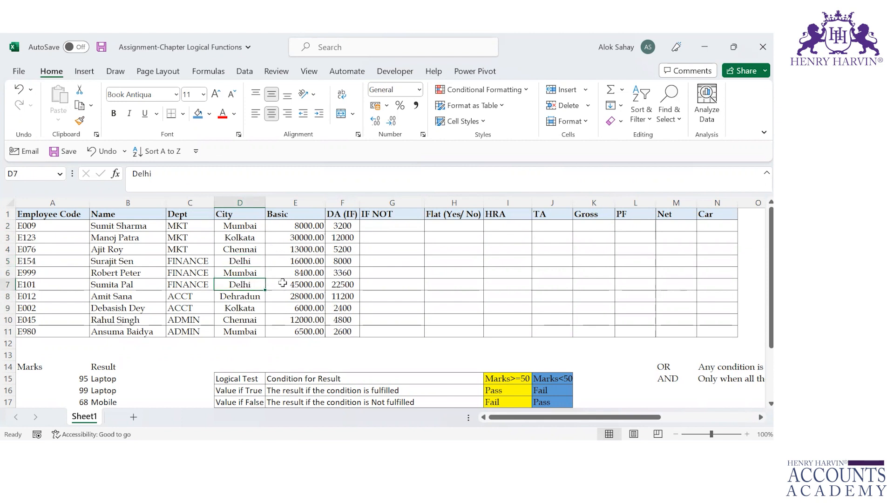
{"action": "left_click", "coordinate": [345, 286]}
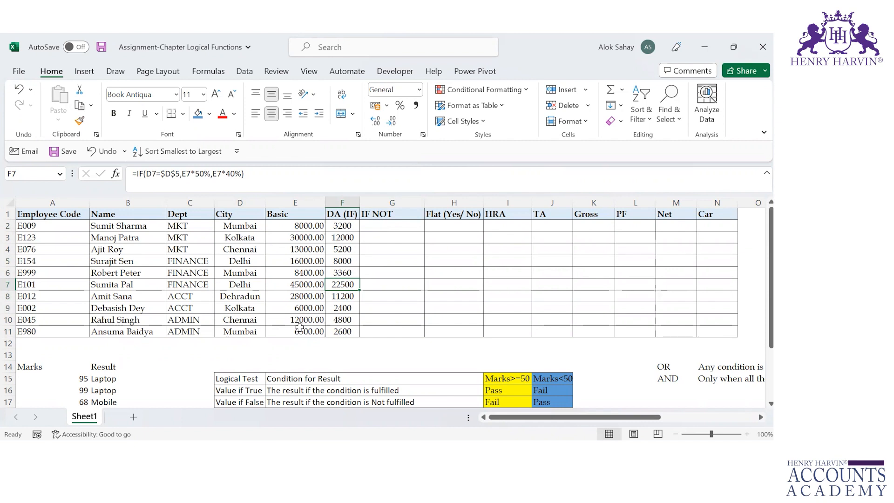
Copy Delhi from D7 into the City cell D10 and check the DA formula in F10
{"action": "left_click", "coordinate": [243, 285]}
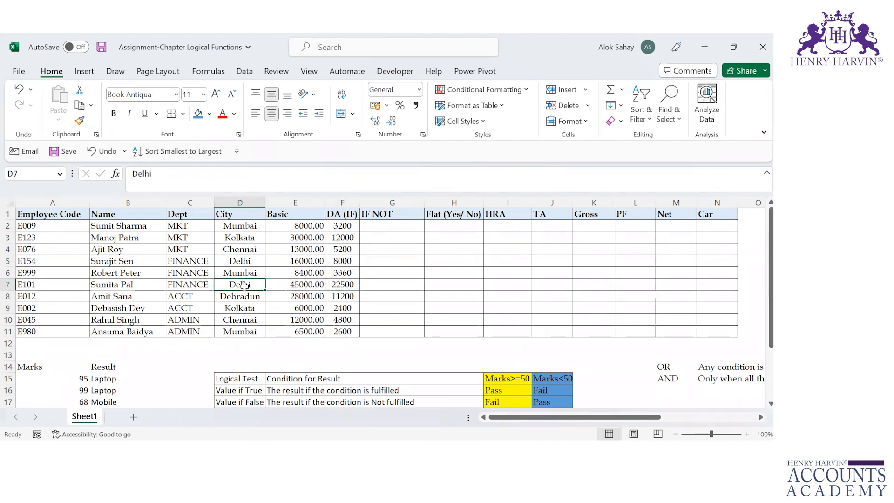
{"action": "key", "text": "ctrl+c"}
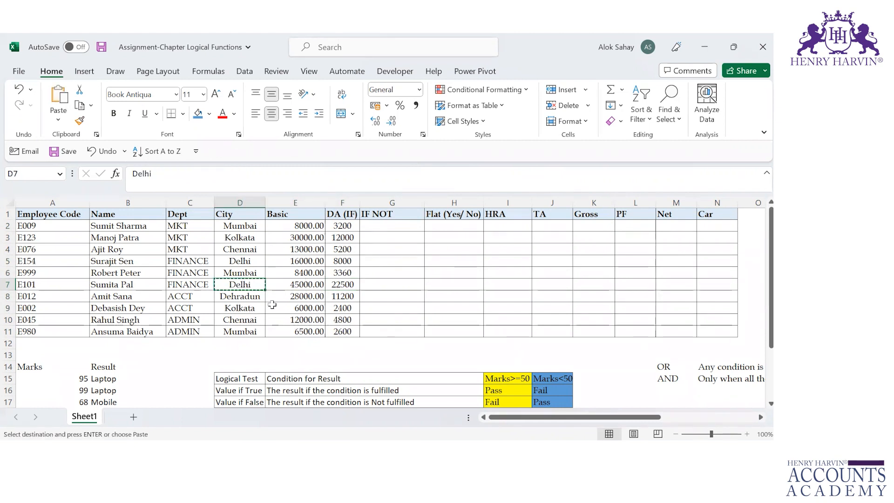
{"action": "left_click", "coordinate": [251, 321]}
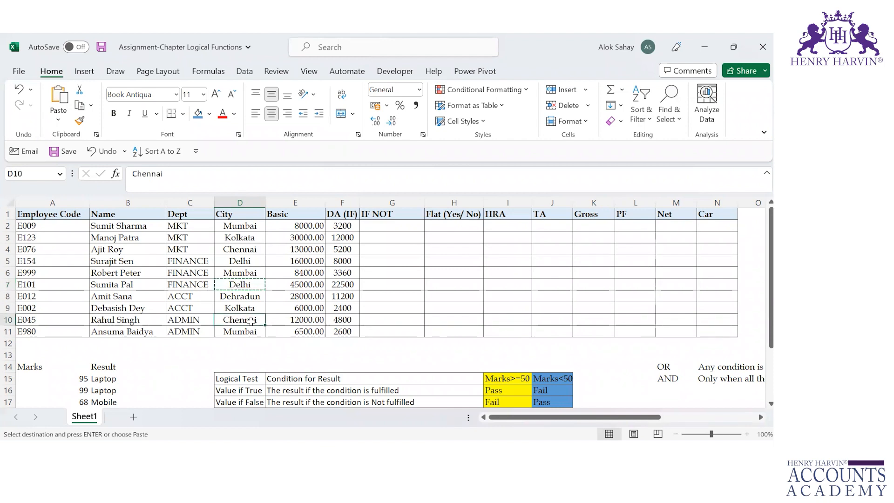
{"action": "key", "text": "ctrl+v"}
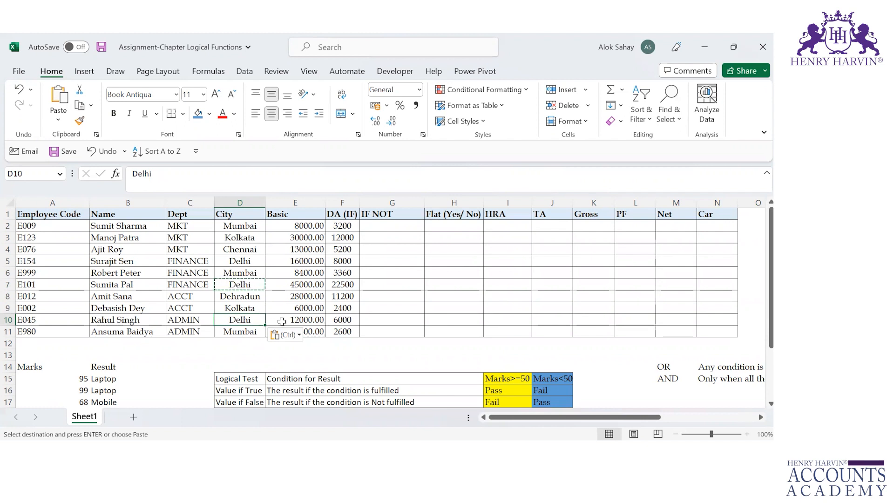
{"action": "left_click", "coordinate": [345, 319]}
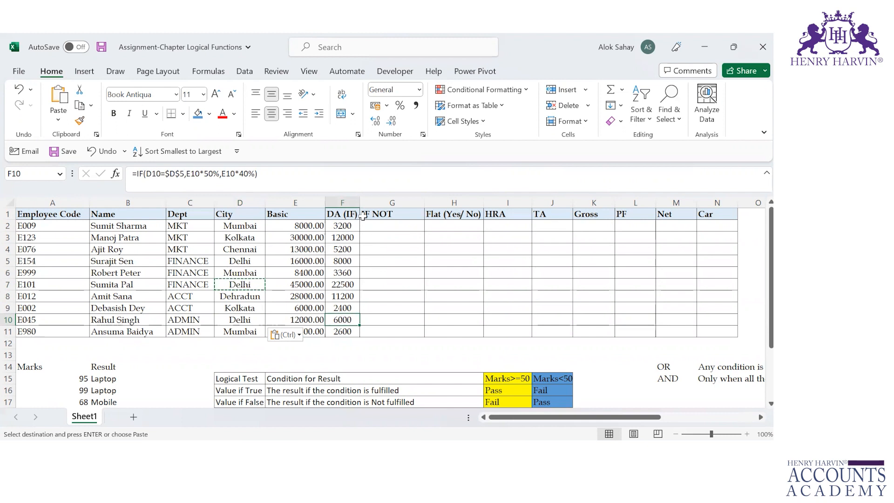
Review the DA rules by city in Q1:S2 in preparation for the IF NOT column
{"action": "left_click", "coordinate": [376, 227]}
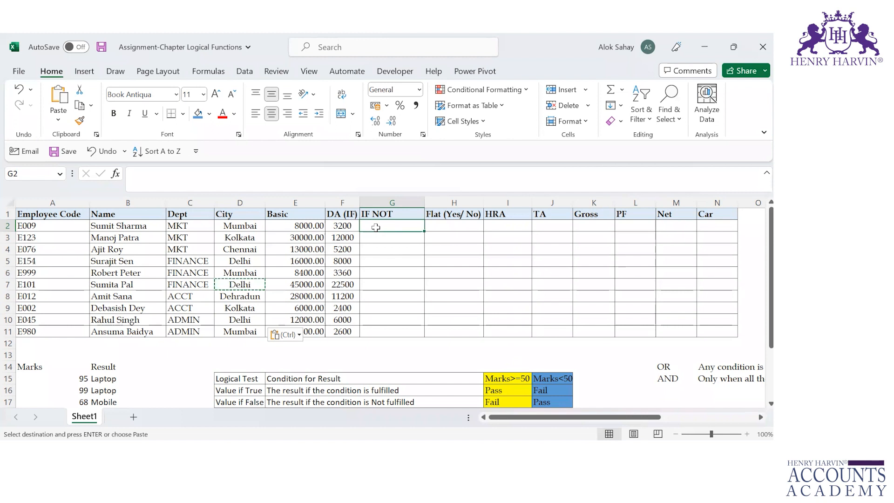
{"action": "key", "text": "Left"}
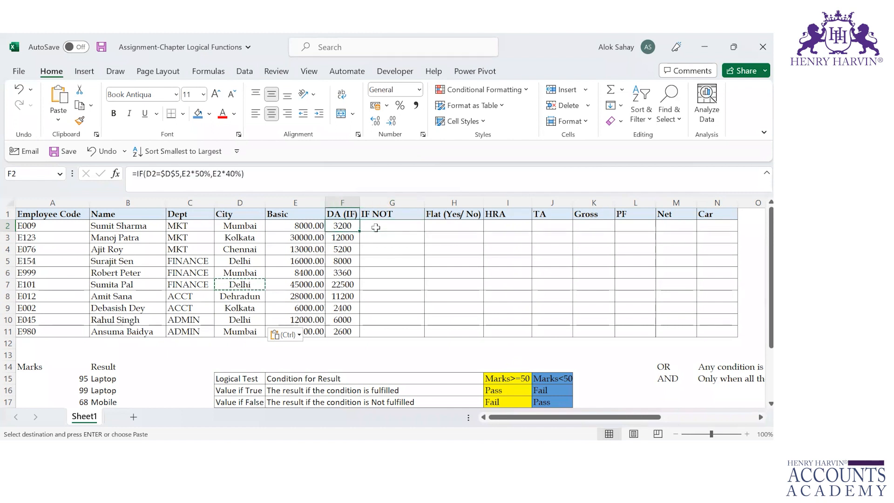
{"action": "left_click", "coordinate": [376, 227]}
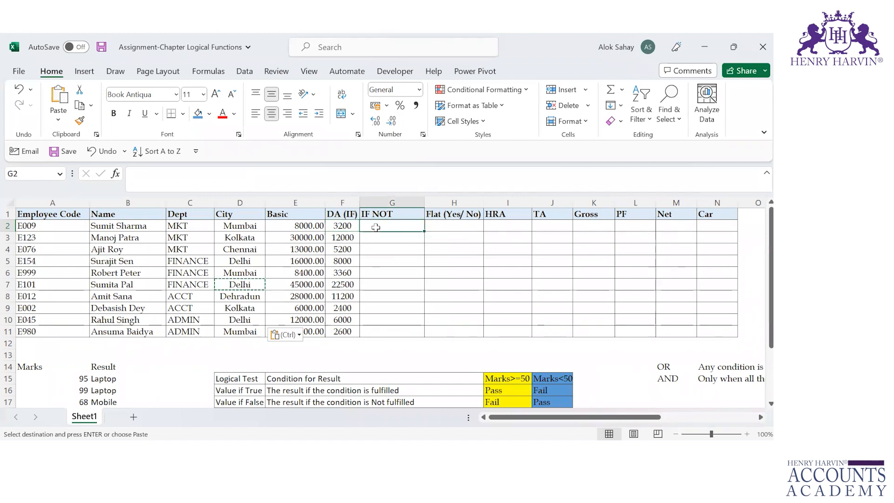
{"action": "key", "text": "Right"}
{"action": "key", "text": "Right"}
{"action": "key", "text": "Right"}
{"action": "key", "text": "Right"}
{"action": "key", "text": "Right"}
{"action": "key", "text": "Right"}
{"action": "key", "text": "Right"}
{"action": "key", "text": "Right"}
{"action": "key", "text": "Right"}
{"action": "key", "text": "Right"}
{"action": "key", "text": "Right"}
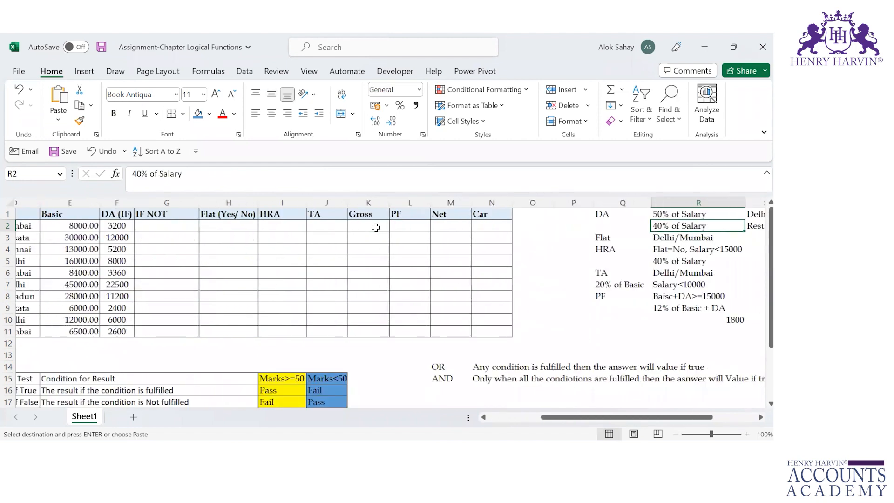
{"action": "key", "text": "Up"}
{"action": "key", "text": "Left"}
{"action": "key", "text": "Right"}
{"action": "key", "text": "Right"}
{"action": "key", "text": "Down"}
{"action": "key", "text": "Left"}
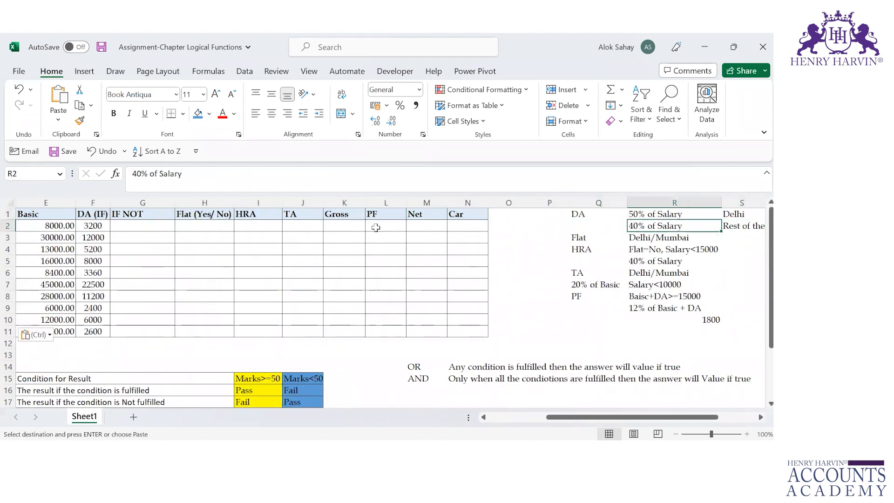
{"action": "key", "text": "Left"}
{"action": "key", "text": "Up"}
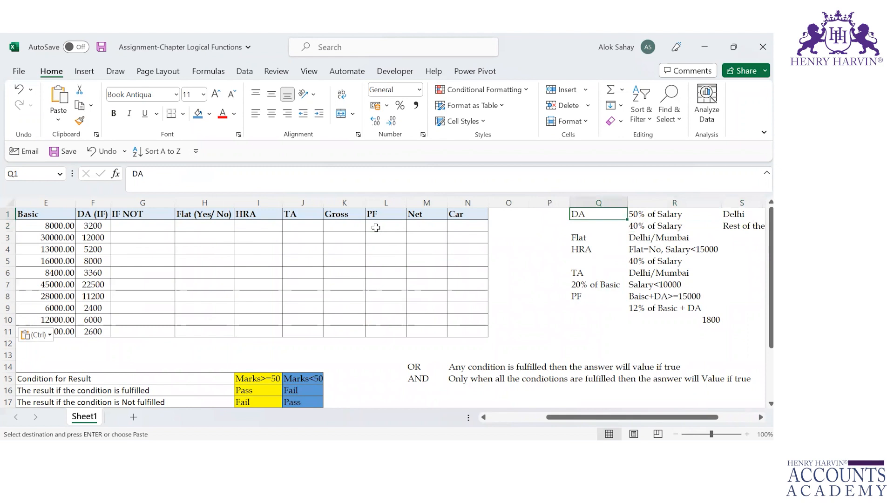
{"action": "key", "text": "shift+Right"}
{"action": "key", "text": "shift+Right"}
{"action": "key", "text": "shift+Down"}
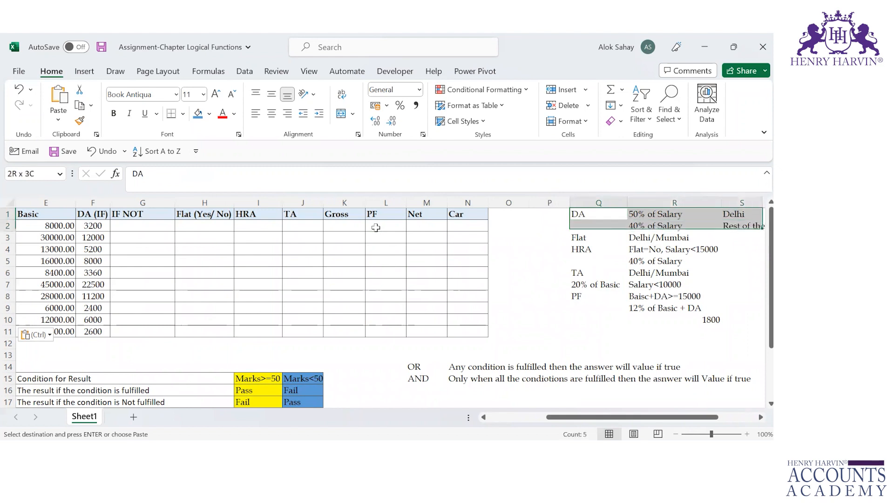
{"action": "key", "text": "Left"}
{"action": "key", "text": "Left"}
{"action": "key", "text": "Left"}
{"action": "key", "text": "Left"}
{"action": "key", "text": "Left"}
{"action": "key", "text": "Left"}
{"action": "key", "text": "Left"}
{"action": "key", "text": "Left"}
{"action": "key", "text": "Left"}
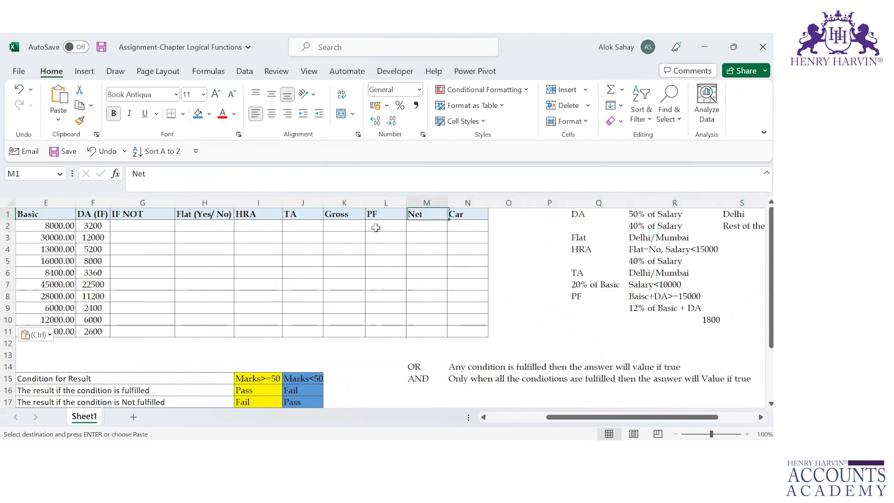
{"action": "key", "text": "Left"}
{"action": "key", "text": "Left"}
{"action": "key", "text": "Left"}
{"action": "key", "text": "Left"}
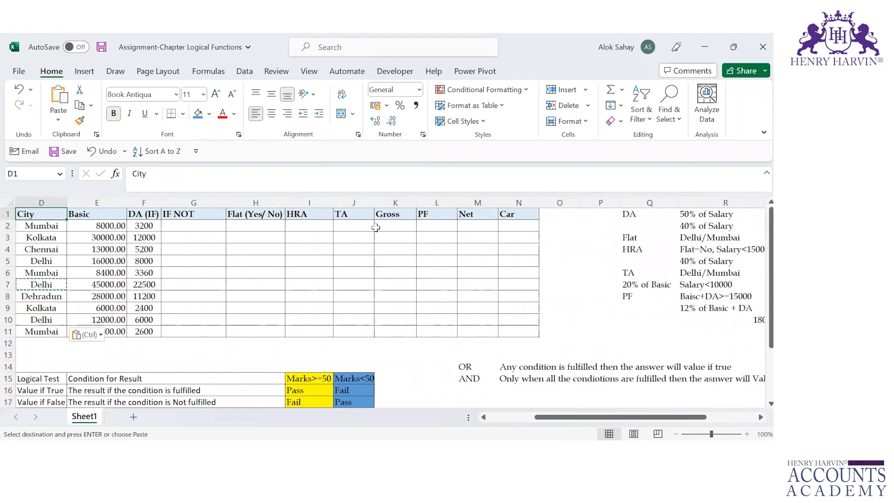
{"action": "key", "text": "Down"}
{"action": "key", "text": "Right"}
{"action": "key", "text": "Right"}
{"action": "key", "text": "Right"}
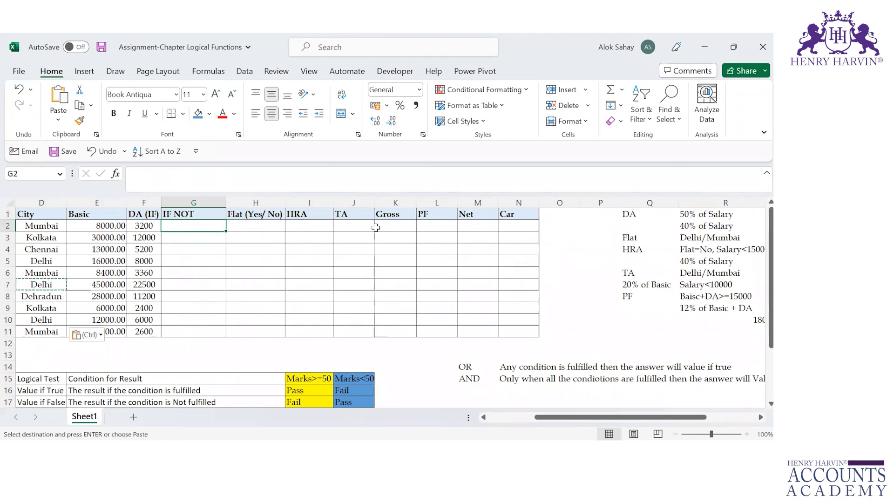
Apply all borders to the Marks and Result table in A14:B23
{"action": "key", "text": "Home"}
{"action": "key", "text": "Down"}
{"action": "key", "text": "Down"}
{"action": "key", "text": "Down"}
{"action": "key", "text": "Down"}
{"action": "key", "text": "Down"}
{"action": "key", "text": "Down"}
{"action": "key", "text": "Down"}
{"action": "key", "text": "Down"}
{"action": "key", "text": "Down"}
{"action": "key", "text": "Down"}
{"action": "key", "text": "Down"}
{"action": "key", "text": "Down"}
{"action": "key", "text": "Down"}
{"action": "key", "text": "Down"}
{"action": "key", "text": "Down"}
{"action": "key", "text": "Down"}
{"action": "key", "text": "Down"}
{"action": "key", "text": "Down"}
{"action": "key", "text": "Down"}
{"action": "key", "text": "Down"}
{"action": "key", "text": "Down"}
{"action": "key", "text": "Up"}
{"action": "key", "text": "Up"}
{"action": "key", "text": "Up"}
{"action": "key", "text": "Up"}
{"action": "key", "text": "Up"}
{"action": "key", "text": "Up"}
{"action": "key", "text": "Up"}
{"action": "key", "text": "Up"}
{"action": "key", "text": "Up"}
{"action": "key", "text": "Up"}
{"action": "key", "text": "Up"}
{"action": "key", "text": "Up"}
{"action": "key", "text": "Up"}
{"action": "key", "text": "Up"}
{"action": "key", "text": "Up"}
{"action": "key", "text": "Up"}
{"action": "key", "text": "Up"}
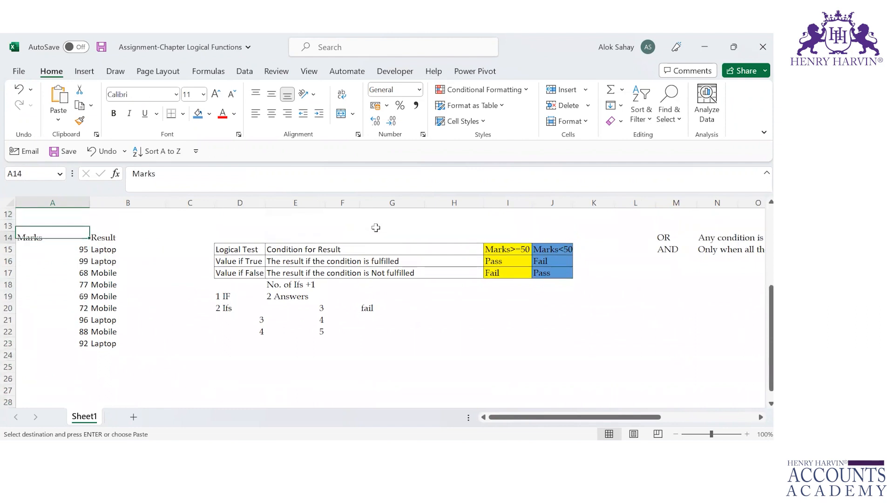
{"action": "key", "text": "shift+Right"}
{"action": "key", "text": "ctrl+shift+Down"}
{"action": "key", "text": "alt"}
{"action": "key", "text": "Return"}
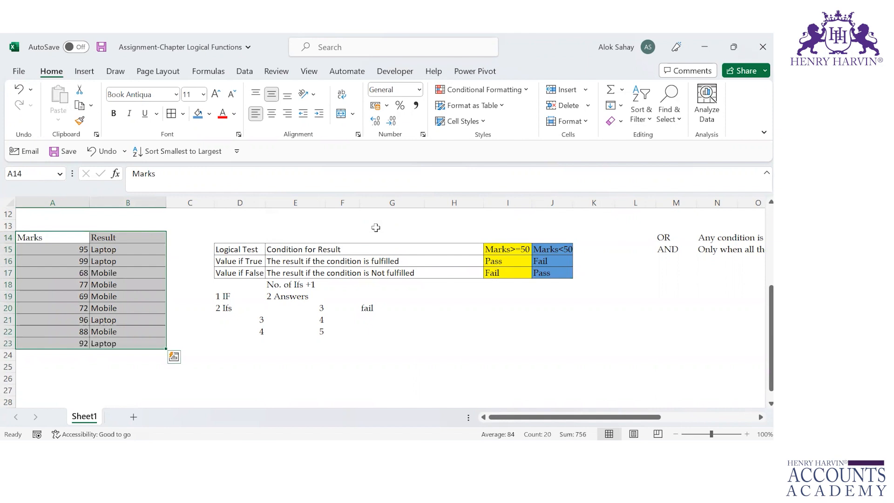
Try to autofit columns A and B to the Marks and Result table, and undo the width change
{"action": "key", "text": "alt"}
{"action": "key", "text": "h"}
{"action": "key", "text": "o"}
{"action": "key", "text": "i"}
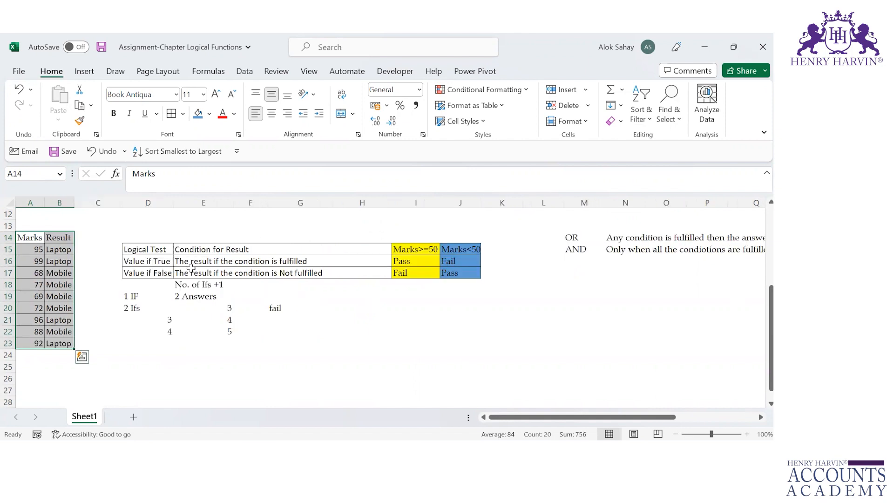
{"action": "left_click", "coordinate": [64, 251]}
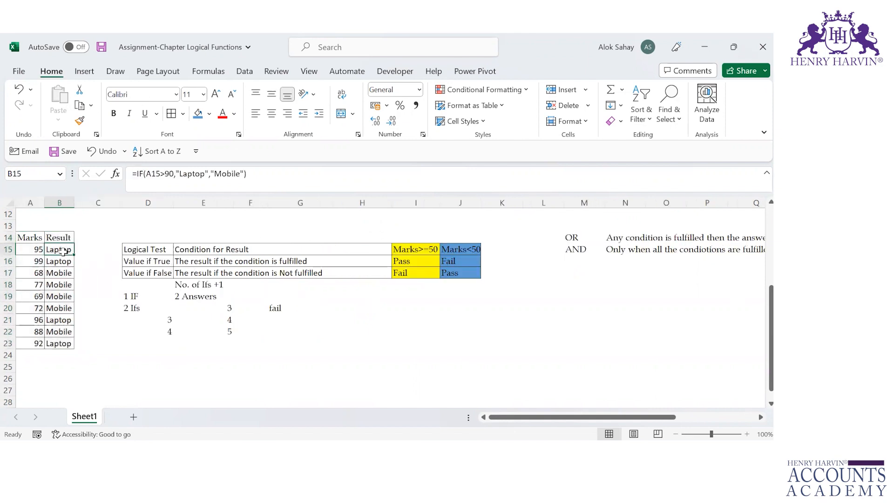
{"action": "key", "text": "ctrl+z"}
Examine the logical test, value if true and value if false in the IF formula in B15
{"action": "left_click", "coordinate": [133, 249]}
{"action": "double_click", "coordinate": [132, 249]}
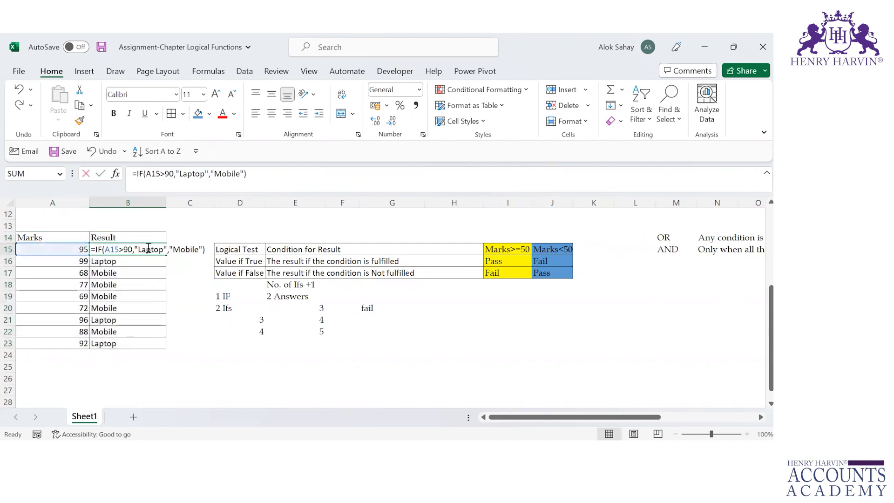
{"action": "left_click", "coordinate": [122, 247]}
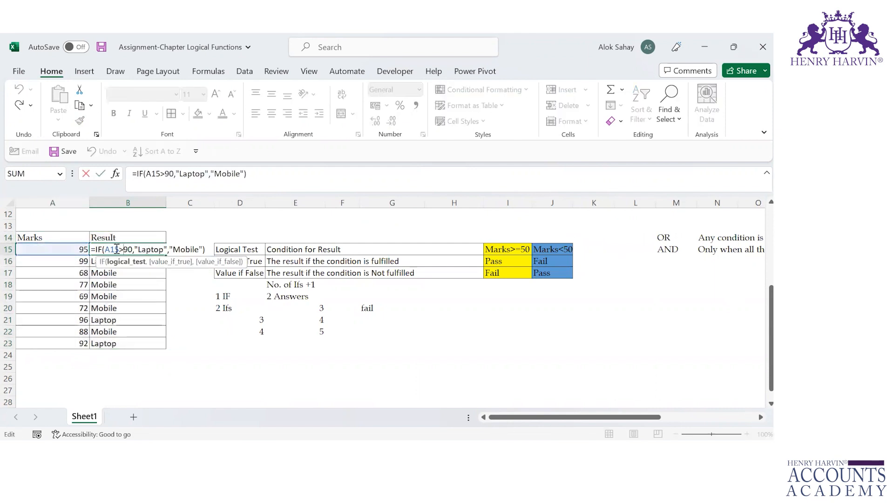
{"action": "left_click", "coordinate": [149, 249]}
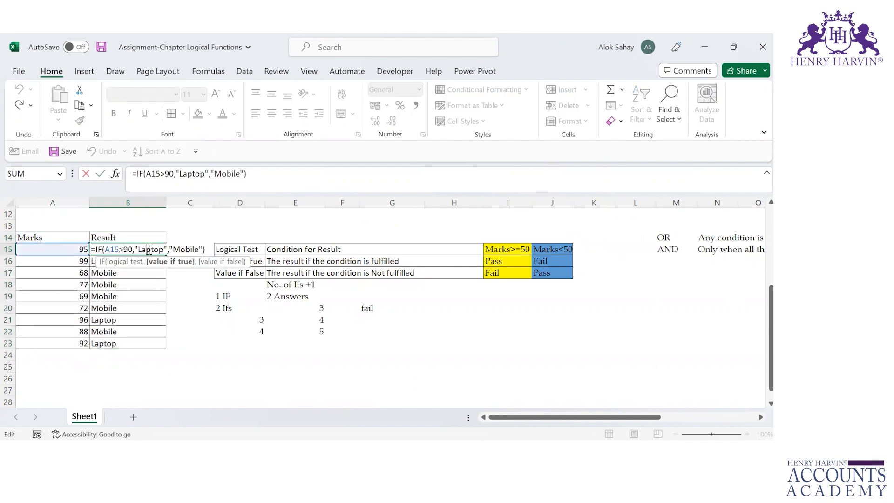
{"action": "left_click", "coordinate": [186, 249]}
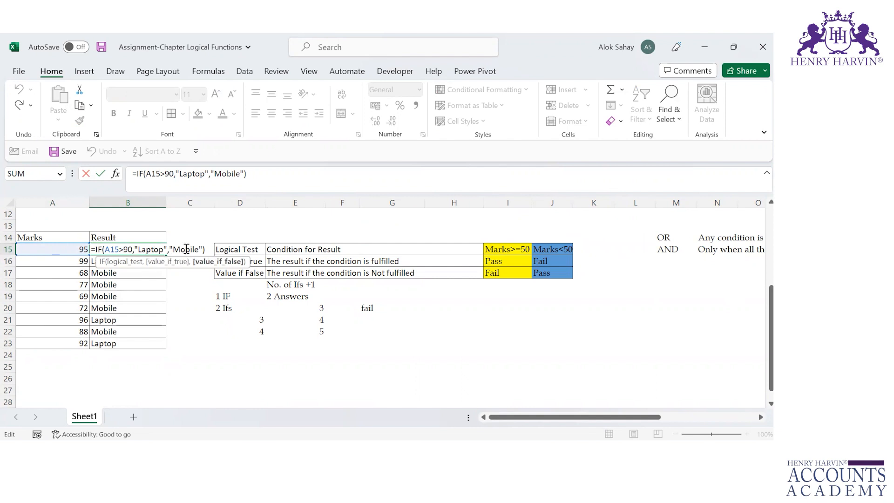
{"action": "left_click", "coordinate": [124, 250]}
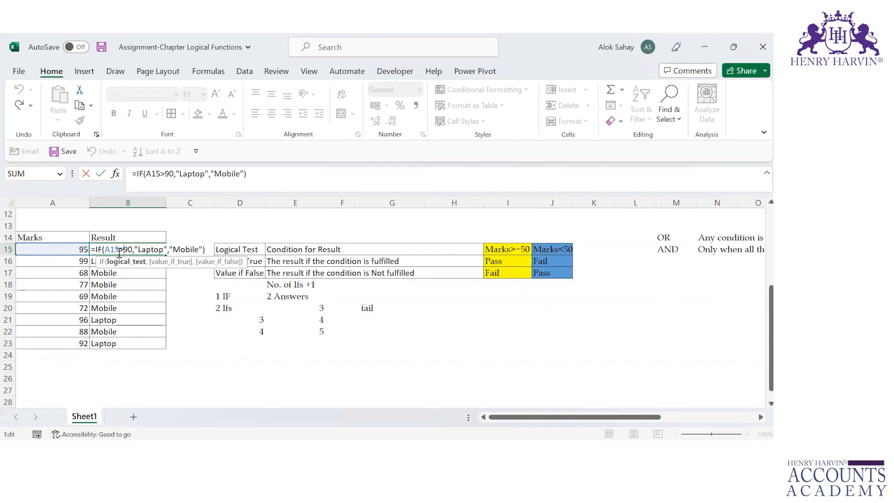
{"action": "left_click", "coordinate": [151, 250]}
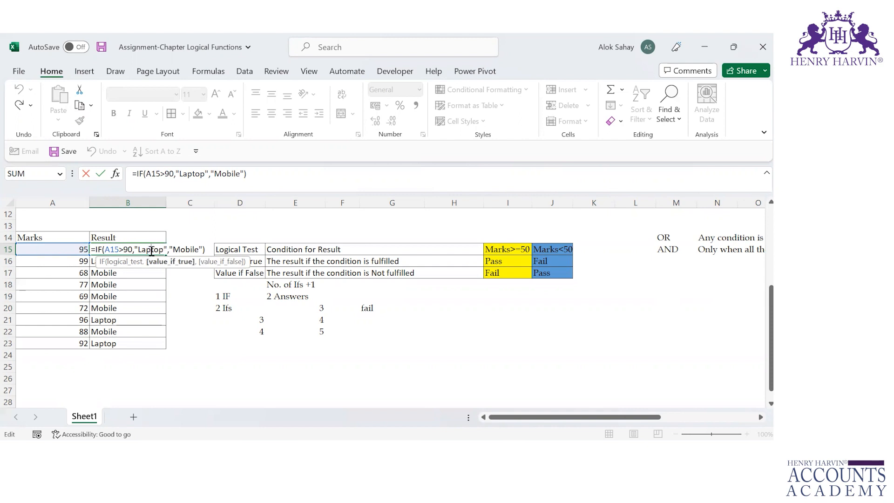
{"action": "left_click", "coordinate": [187, 250]}
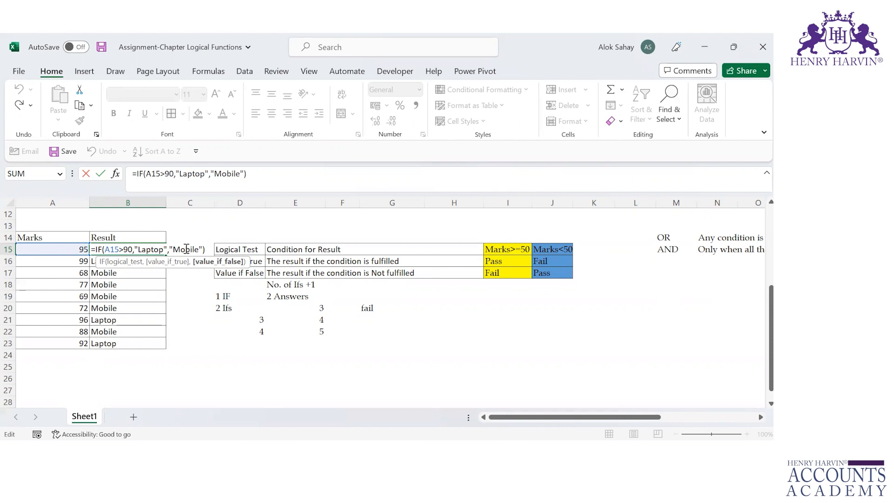
{"action": "left_click", "coordinate": [112, 251]}
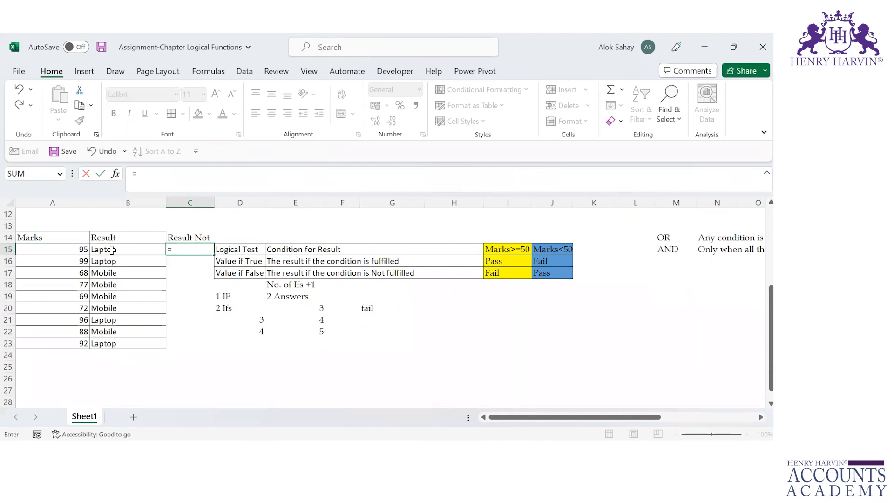
Start an IF formula in C15 with NOT(A15>90) as its logical test
{"action": "type", "text": "if"}
{"action": "key", "text": "Tab"}
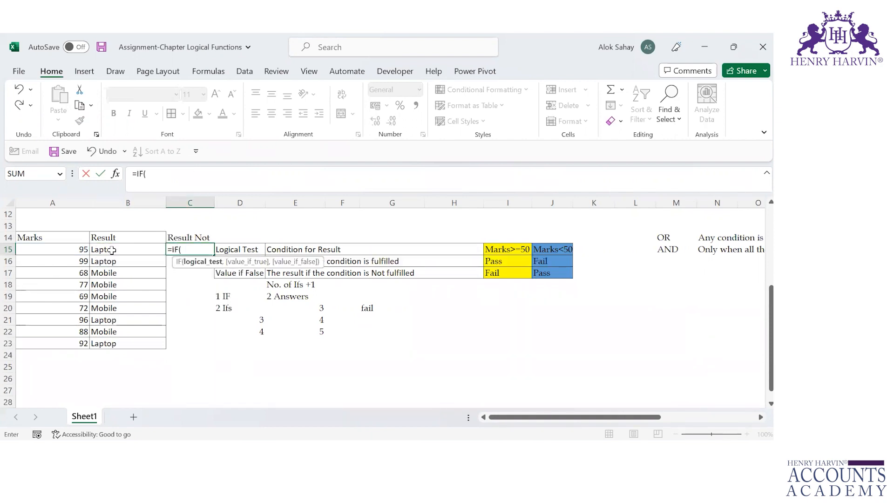
{"action": "type", "text": "Not"}
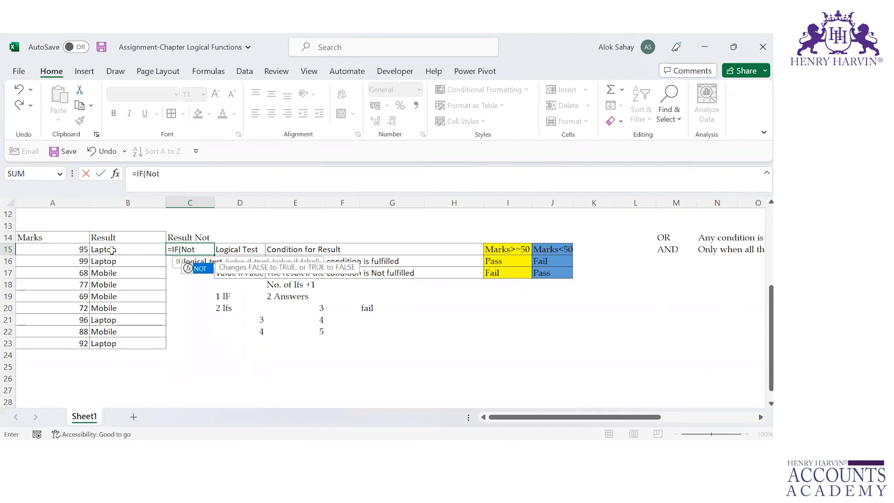
{"action": "key", "text": "Tab"}
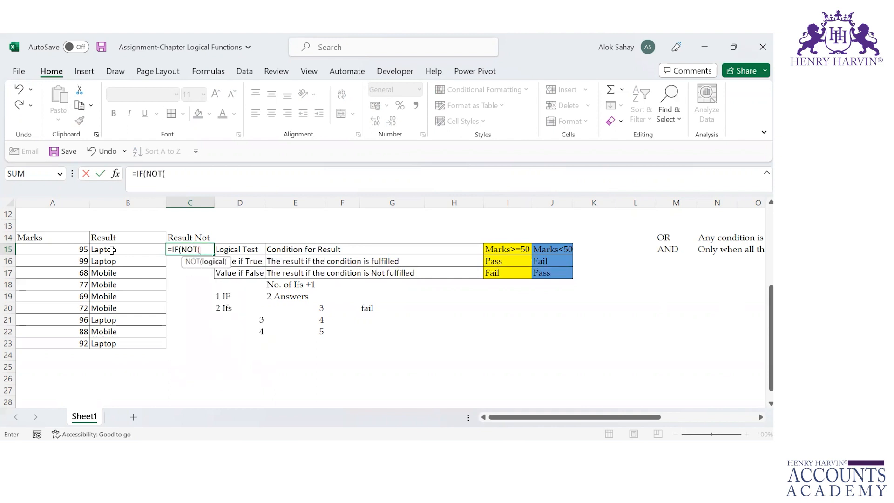
{"action": "left_click", "coordinate": [69, 249]}
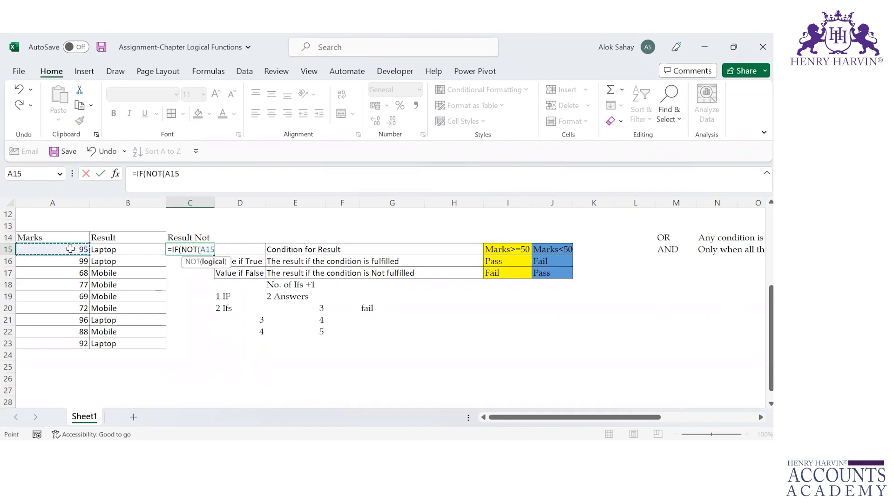
{"action": "type", "text": ">90),"}
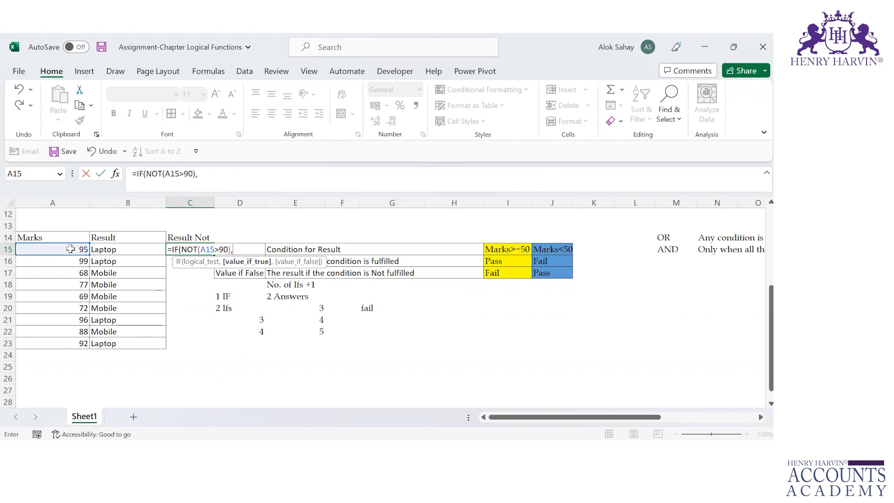
{"action": "type", "text": "\"Mobile\""}
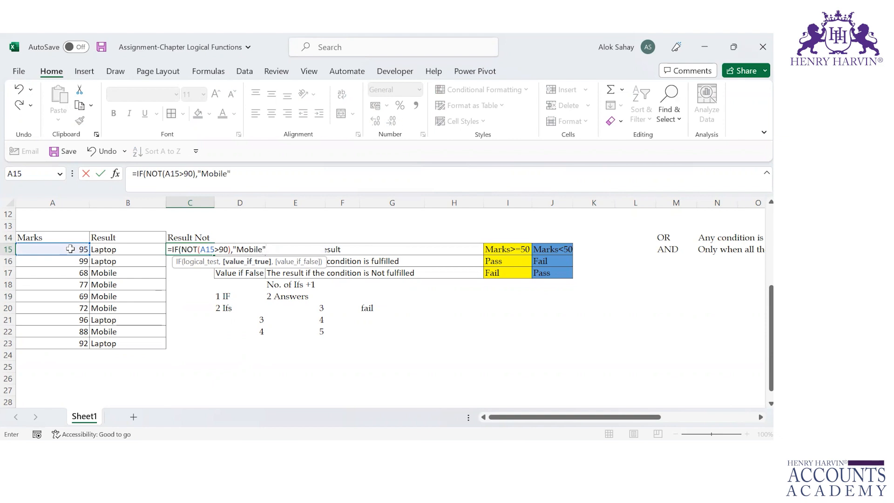
{"action": "type", "text": ","}
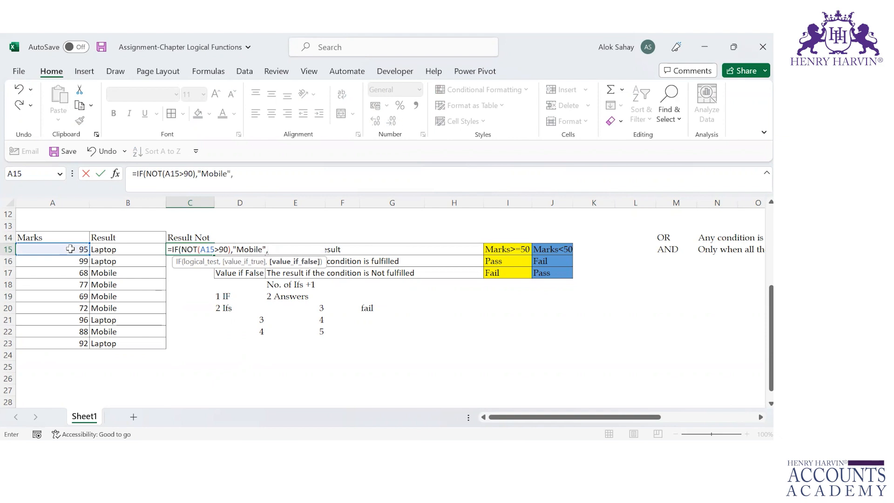
{"action": "type", "text": "\""}
{"action": "type", "text": "Laptop"}
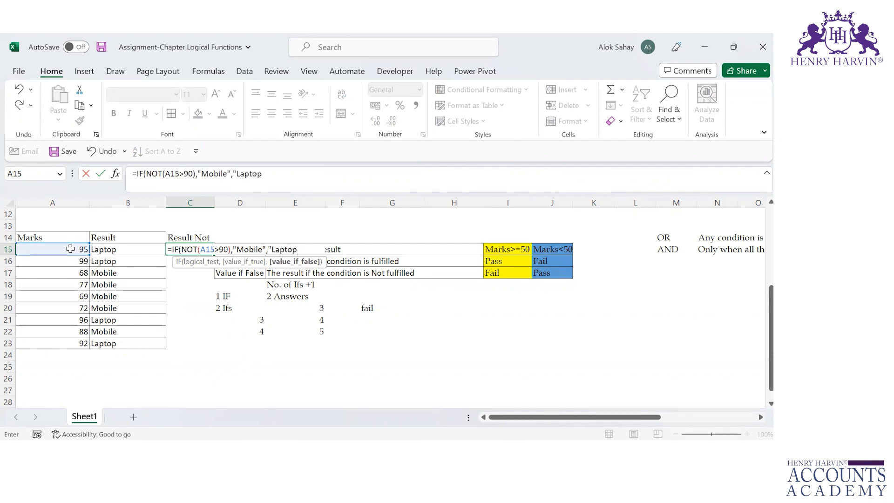
{"action": "type", "text": "\")"}
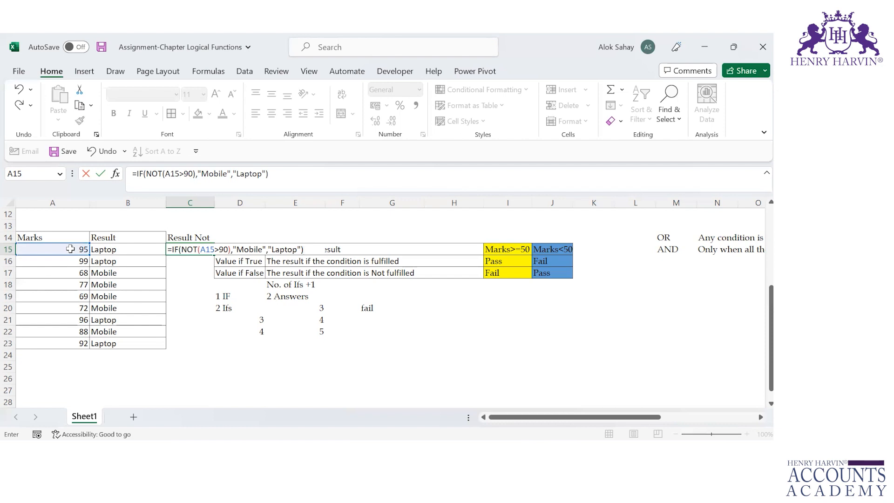
Complete the C15 formula with "Mobile" as value if true and "Laptop" as value if false, and fill it down to C23
{"action": "key", "text": "Return"}
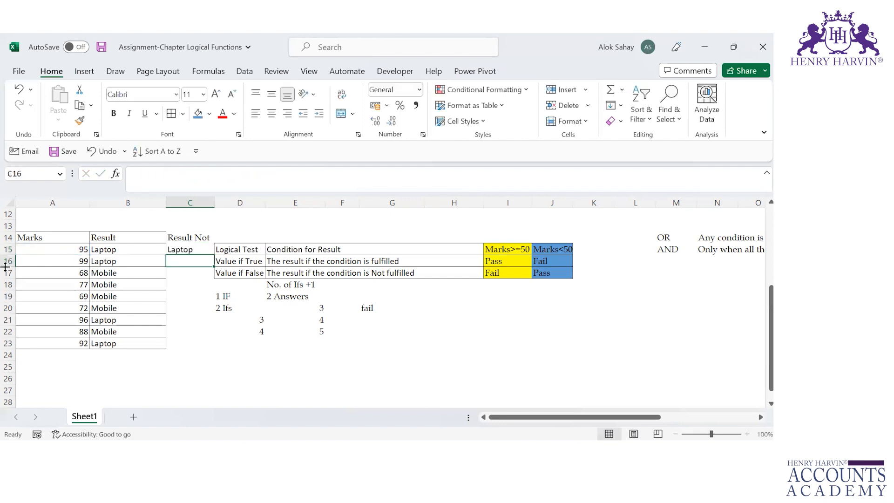
{"action": "left_click", "coordinate": [186, 250]}
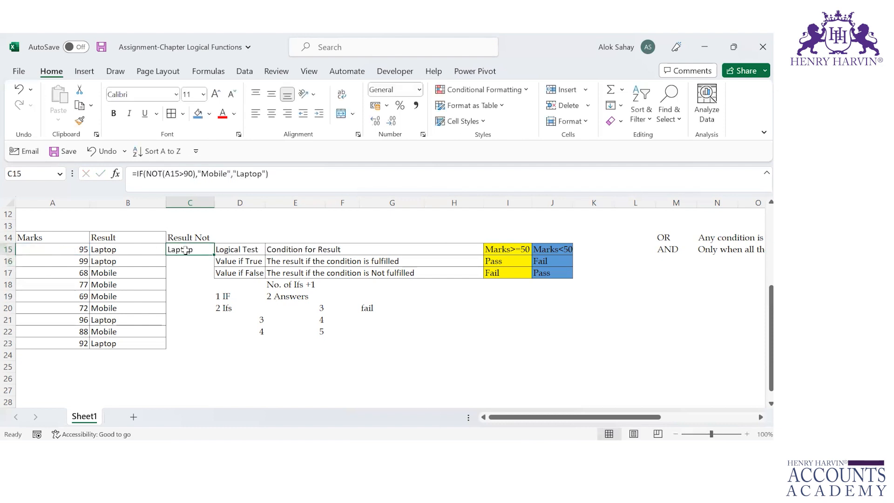
{"action": "double_click", "coordinate": [215, 255]}
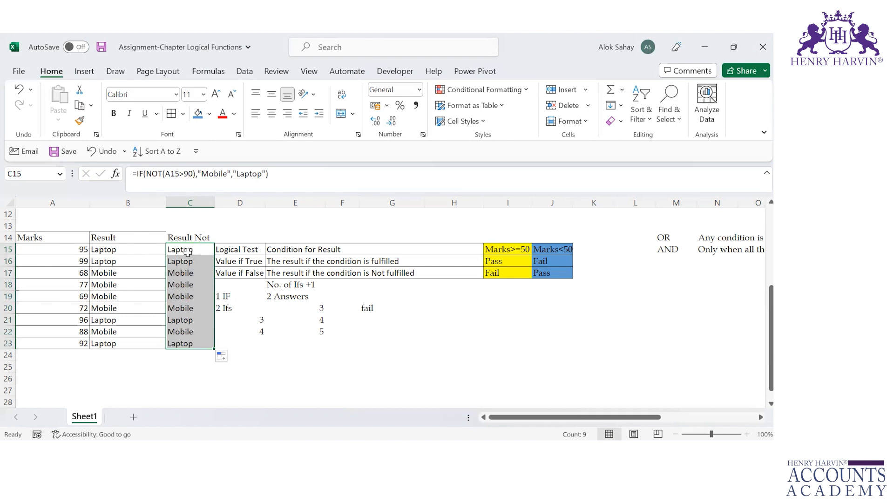
Examine the value if true and value if false arguments of the plain IF formula in B15
{"action": "left_click", "coordinate": [126, 250]}
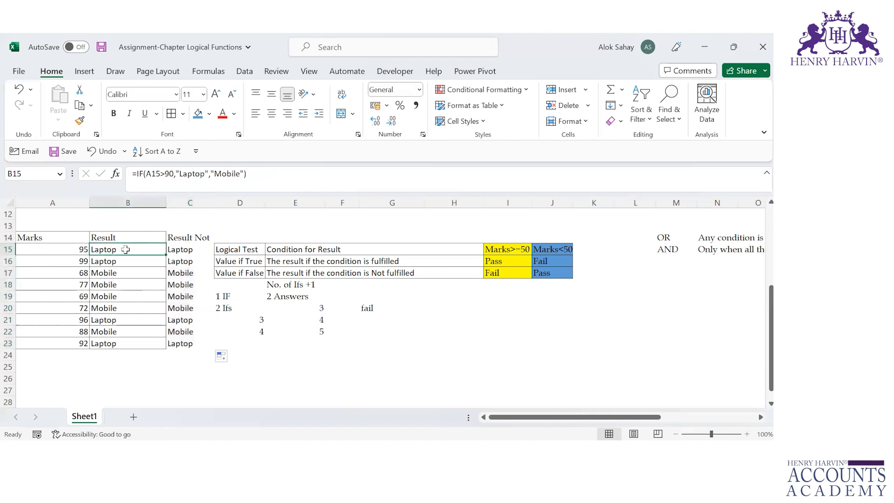
{"action": "double_click", "coordinate": [125, 250]}
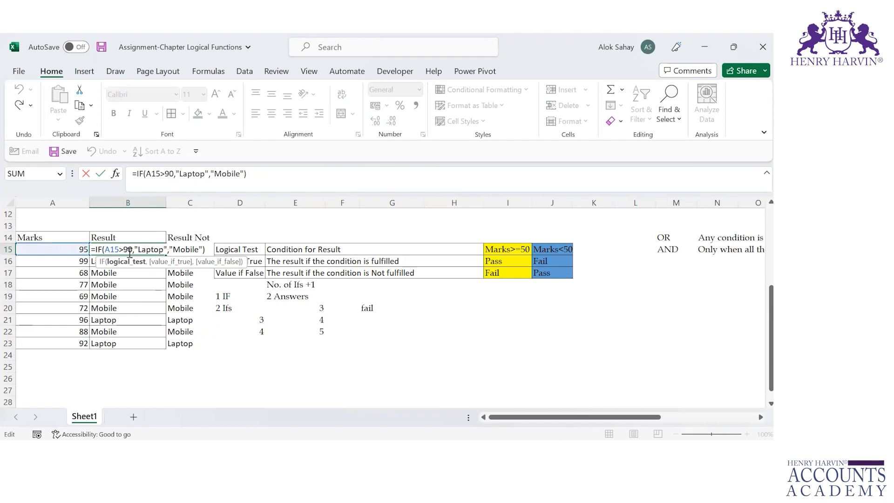
{"action": "left_click", "coordinate": [148, 246]}
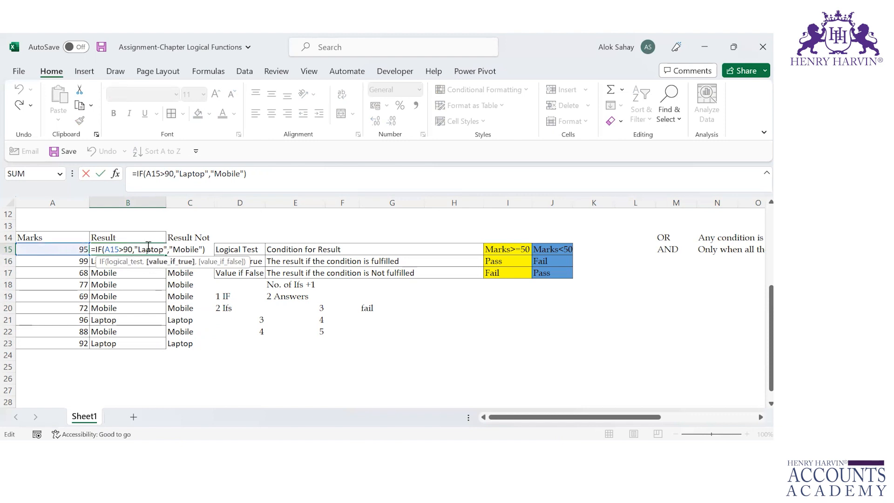
{"action": "left_click", "coordinate": [191, 246]}
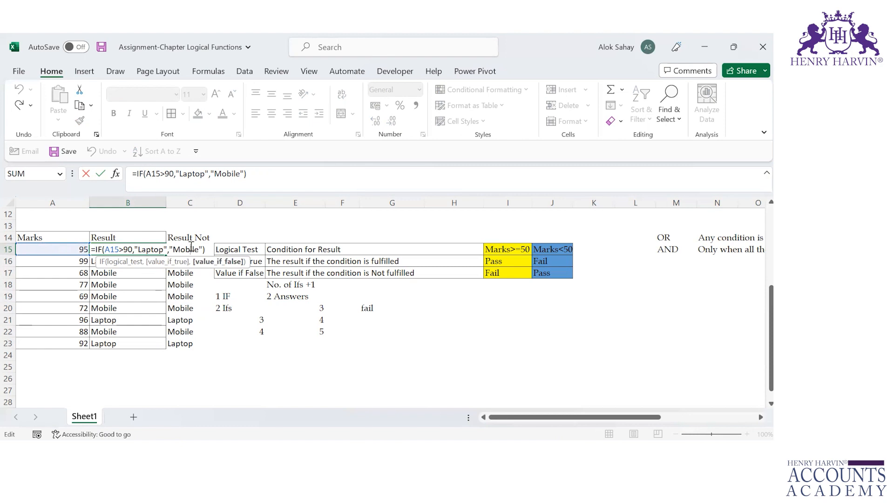
{"action": "key", "text": "ctrl+Return"}
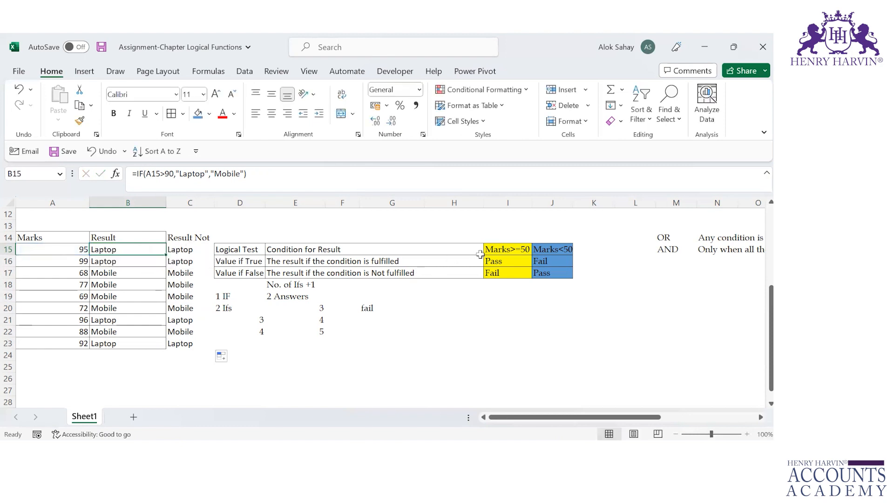
Compare the Marks>=50 and Marks<50 examples with their Pass and Fail outcomes in I15:J17
{"action": "left_click", "coordinate": [510, 257]}
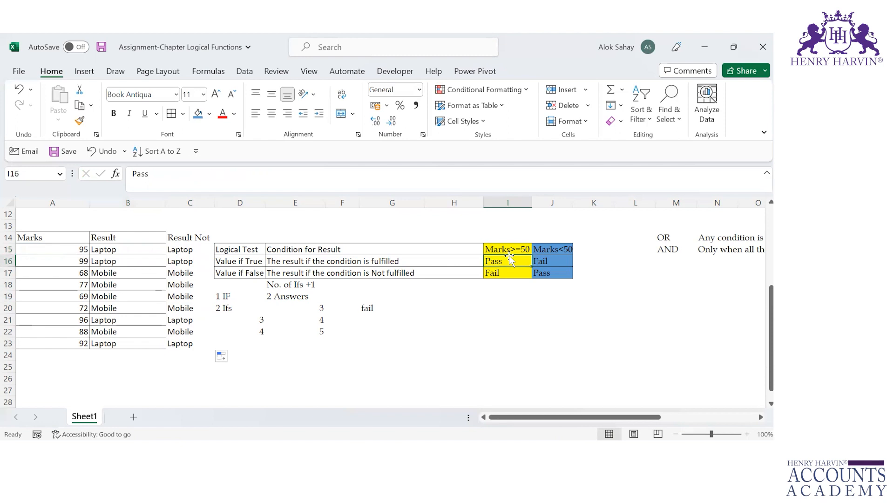
{"action": "key", "text": "Up"}
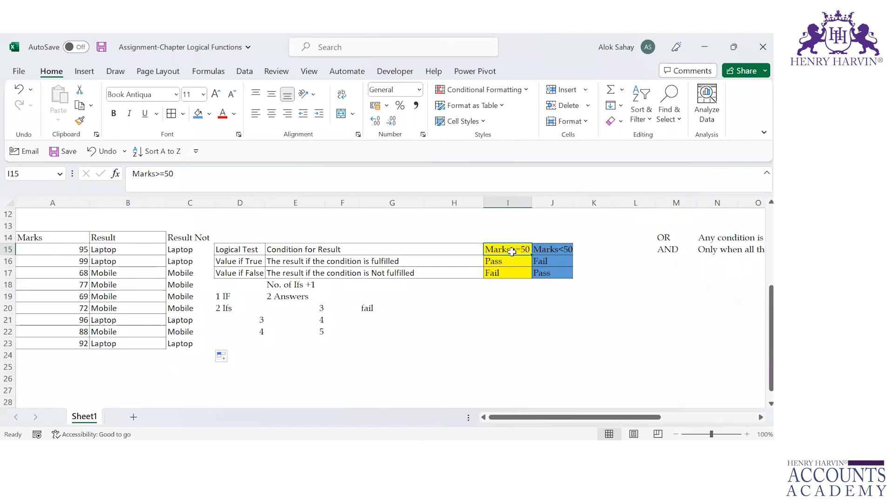
{"action": "left_click", "coordinate": [513, 261]}
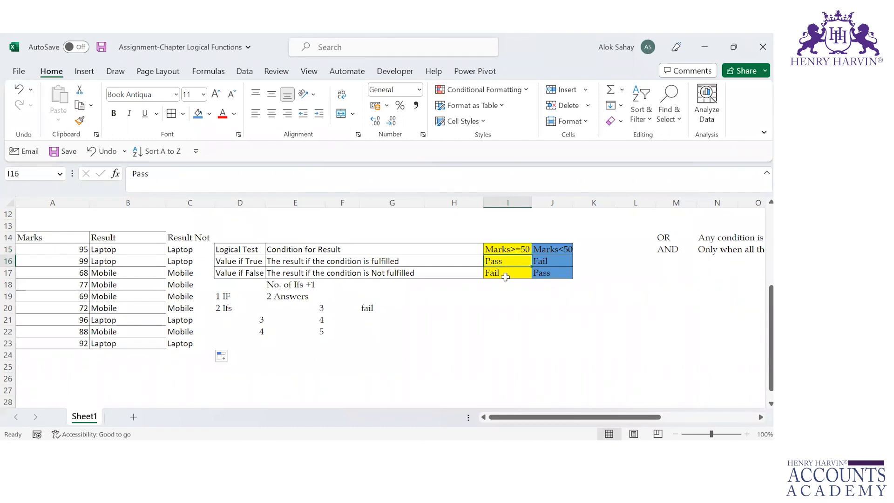
{"action": "left_click", "coordinate": [508, 283]}
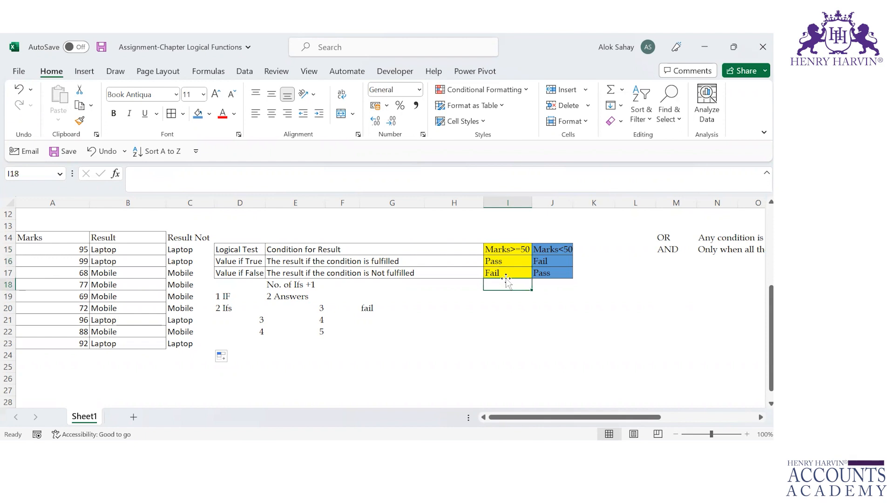
{"action": "left_click", "coordinate": [564, 250]}
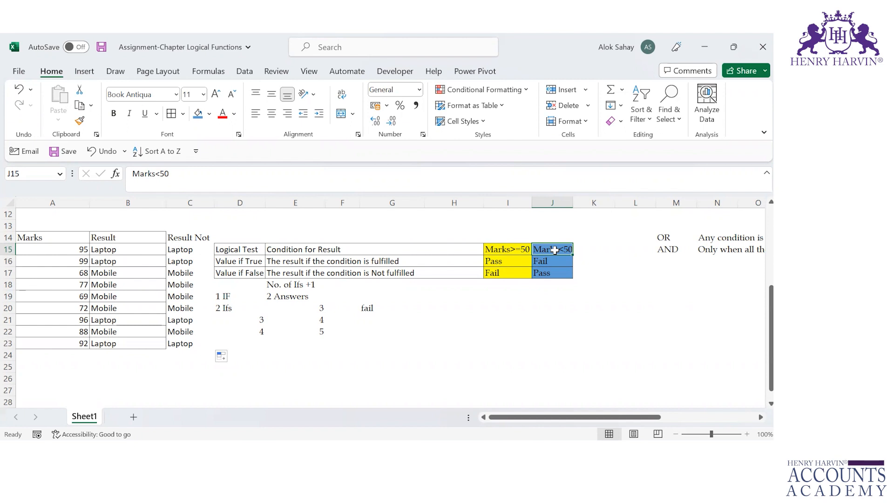
Compare the IF formula in B15 with the IF NOT formula in C15, examining the swapped true and false values
{"action": "left_click", "coordinate": [179, 251]}
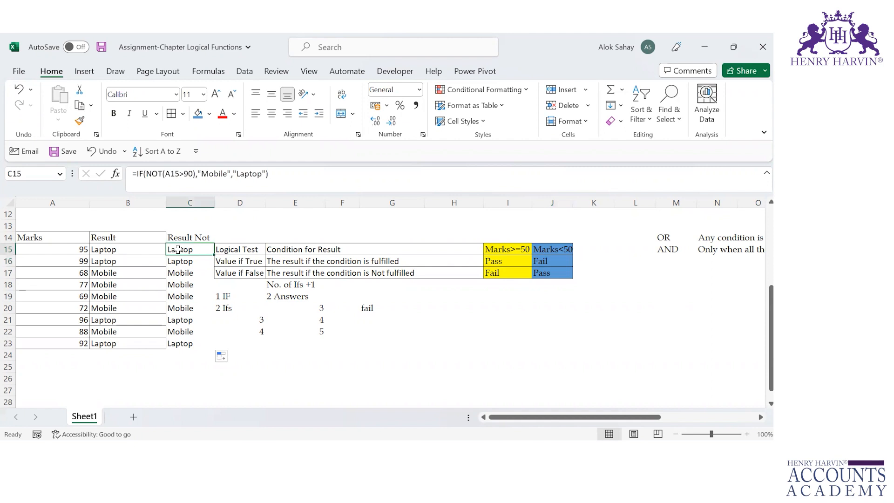
{"action": "left_click", "coordinate": [155, 248]}
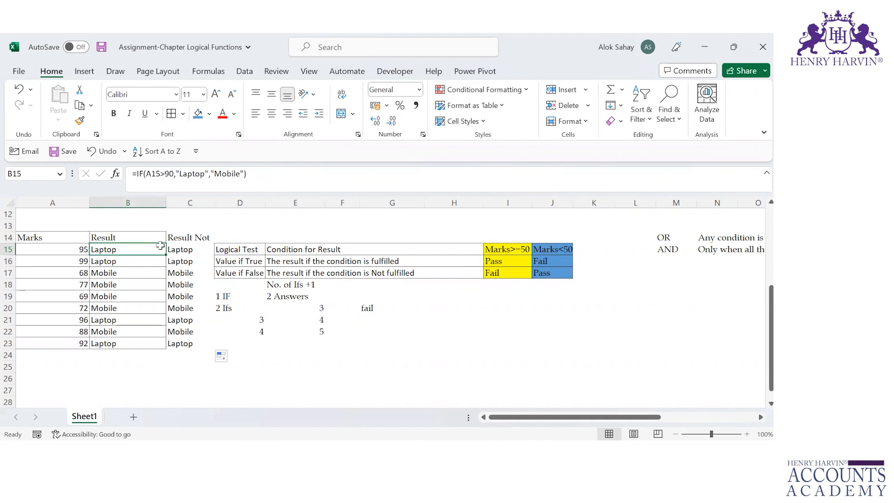
{"action": "left_click", "coordinate": [186, 246]}
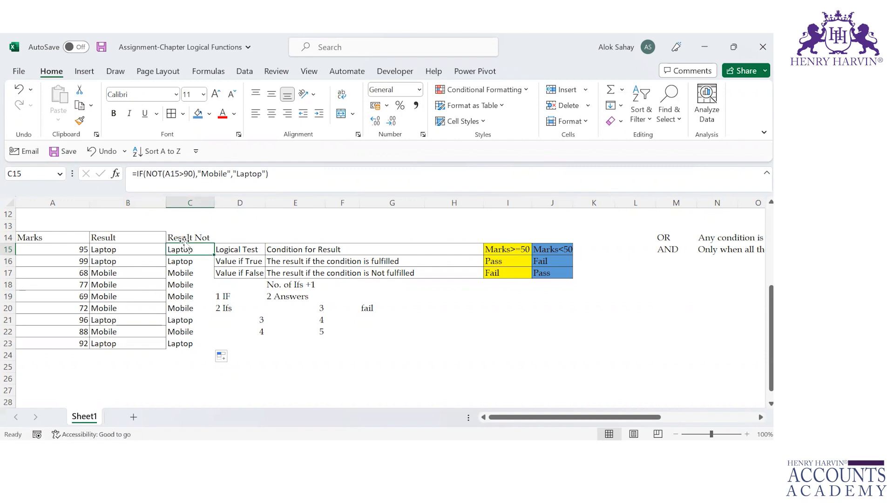
{"action": "left_click", "coordinate": [215, 174]}
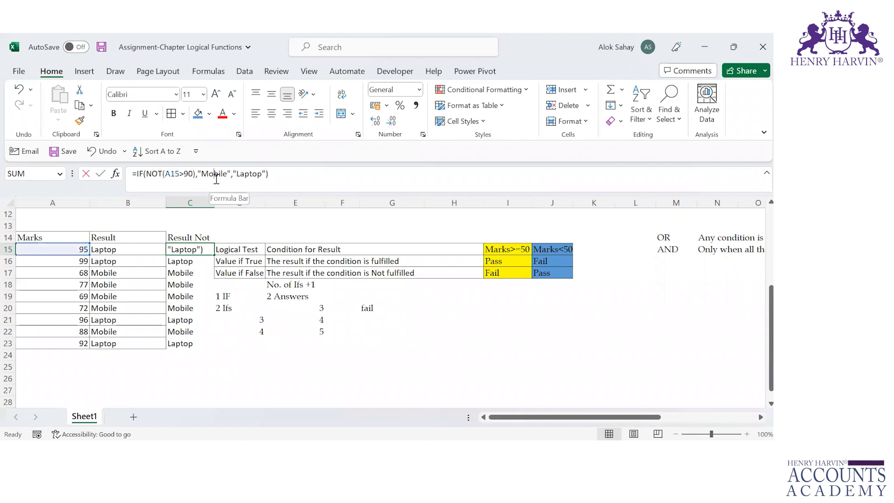
{"action": "left_click", "coordinate": [248, 180]}
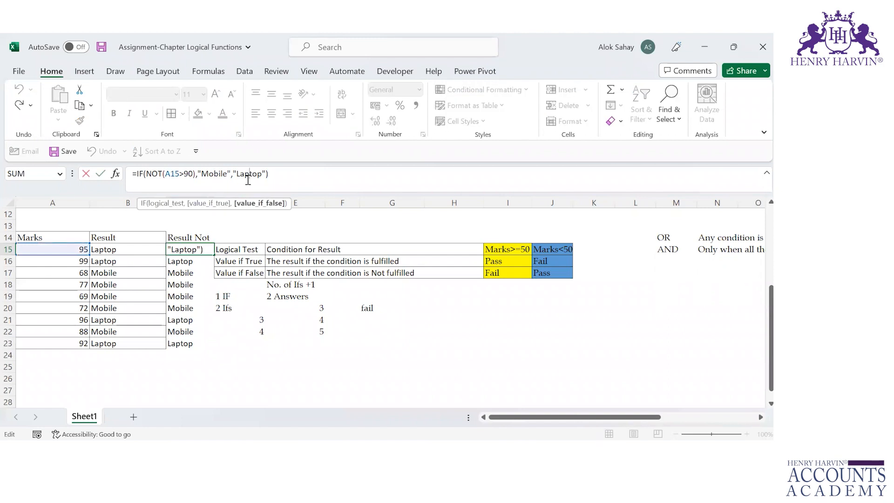
{"action": "left_click", "coordinate": [251, 181]}
{"action": "key", "text": "ctrl+Return"}
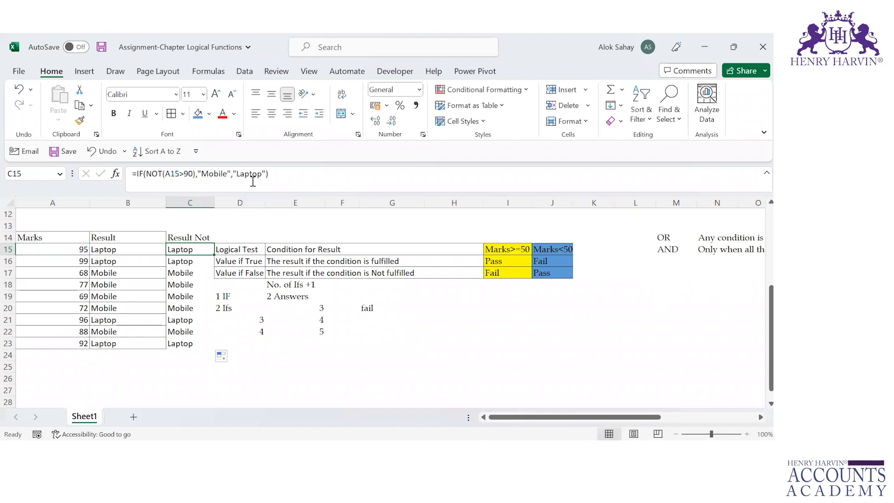
Save the workbook and return to the first Basic salary in E2 of the salary table
{"action": "key", "text": "ctrl+s"}
{"action": "left_click", "coordinate": [311, 224]}
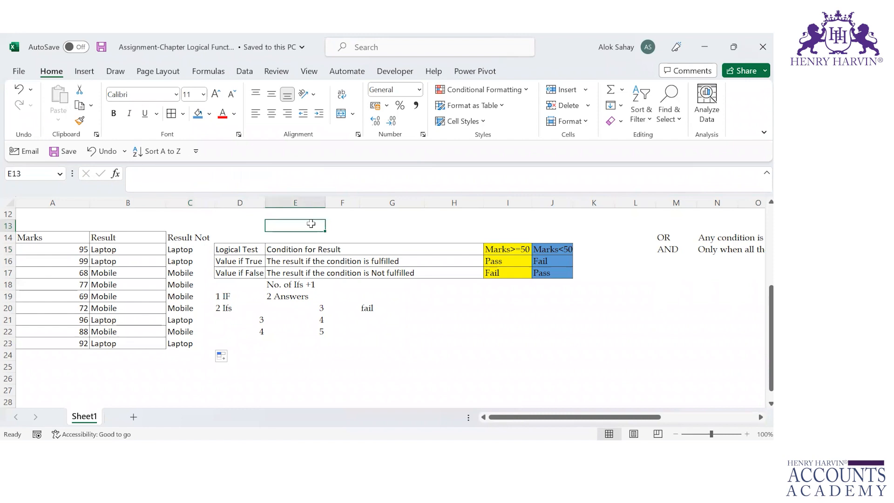
{"action": "key", "text": "Up"}
{"action": "key", "text": "Up"}
{"action": "key", "text": "ctrl+Up"}
{"action": "key", "text": "Down"}
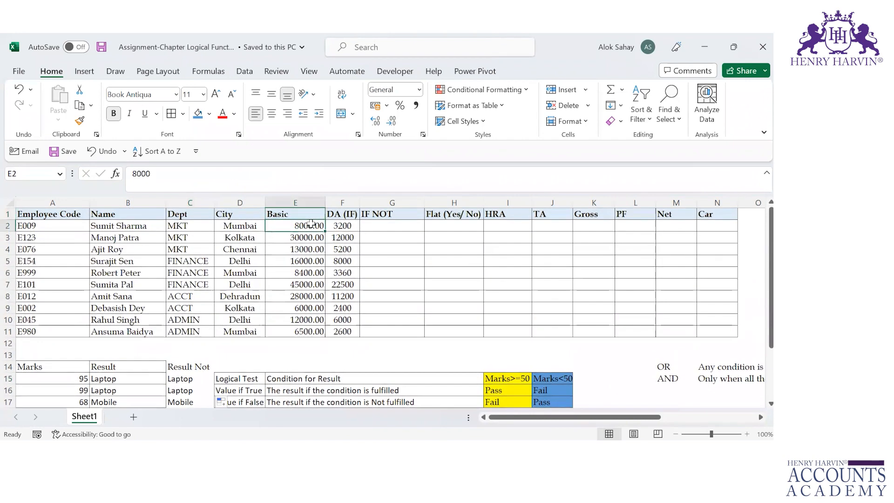
Start an IF formula in G2 under IF NOT with NOT(D2=$D$5) as its logical test, locking the Delhi reference
{"action": "key", "text": "Right"}
{"action": "key", "text": "Right"}
{"action": "type", "text": "="}
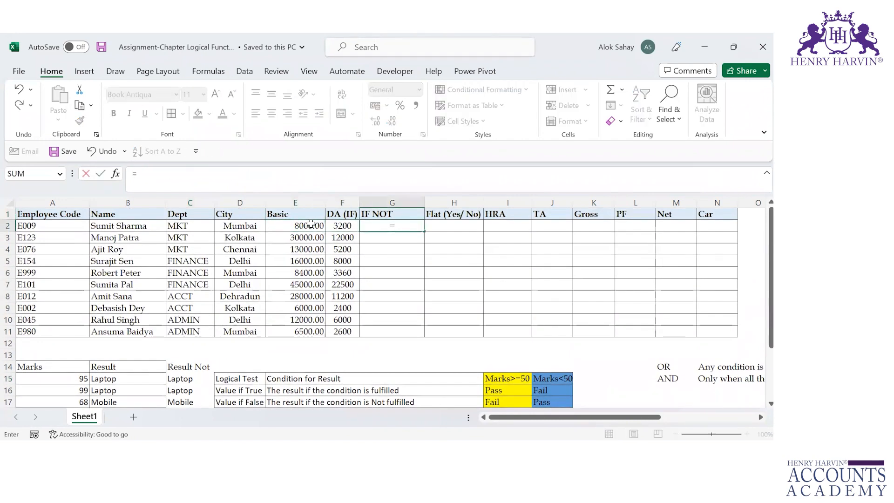
{"action": "type", "text": "IF(NOT("}
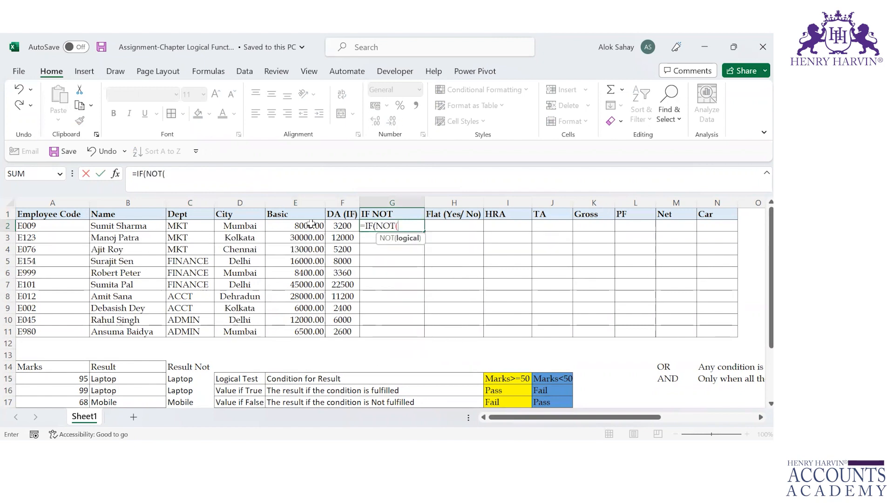
{"action": "key", "text": "Left"}
{"action": "key", "text": "Left"}
{"action": "key", "text": "Left"}
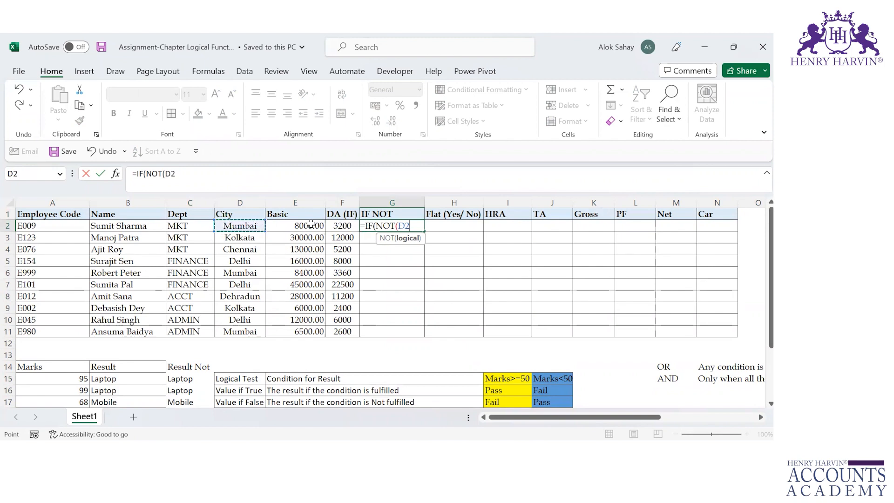
{"action": "type", "text": "="}
{"action": "key", "text": "Left"}
{"action": "key", "text": "Left"}
{"action": "key", "text": "Left"}
{"action": "key", "text": "Down"}
{"action": "key", "text": "Down"}
{"action": "key", "text": "Down"}
{"action": "key", "text": "F4"}
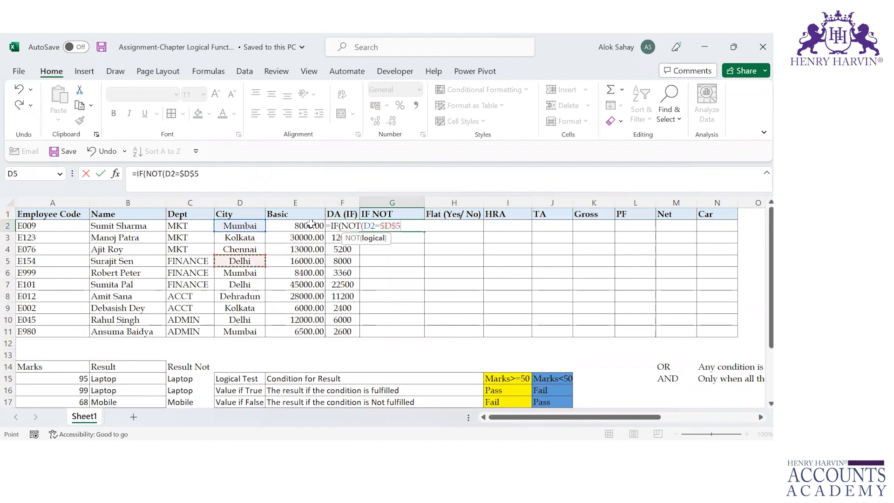
{"action": "type", "text": ")"}
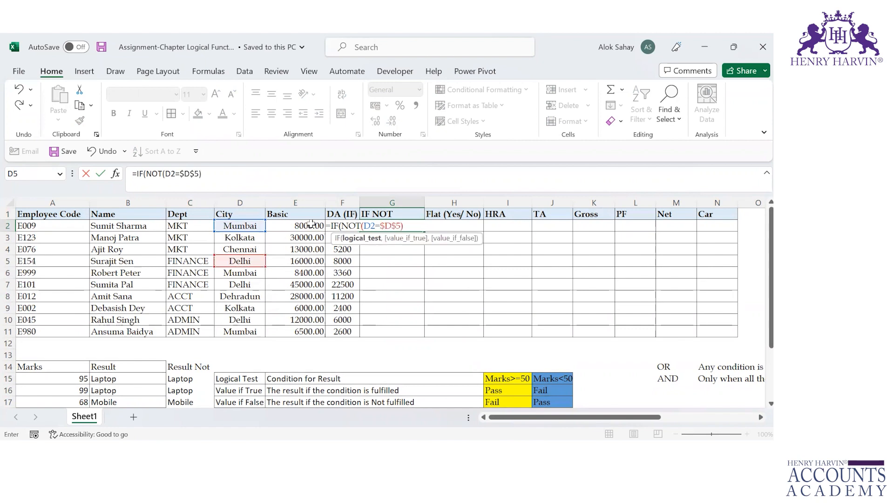
{"action": "type", "text": ","}
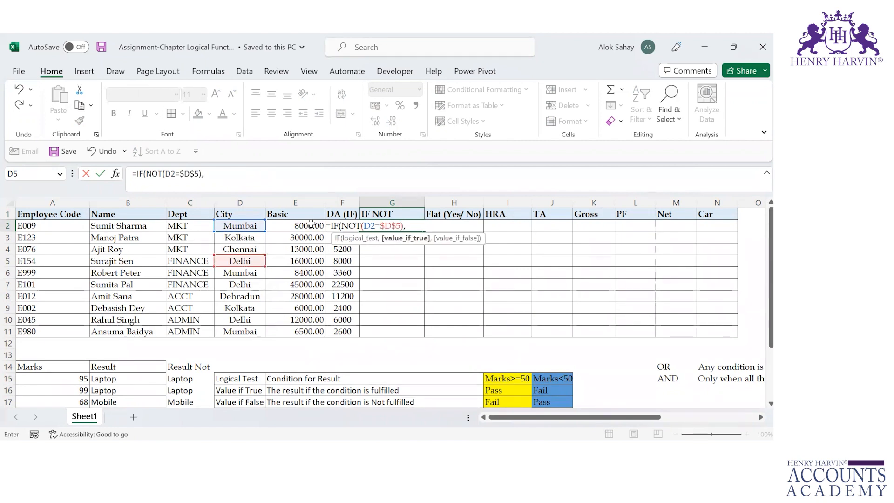
Complete the IF NOT formula in G2 with E2*40% as the true value and E2*50% as the false value
{"action": "left_click", "coordinate": [311, 225]}
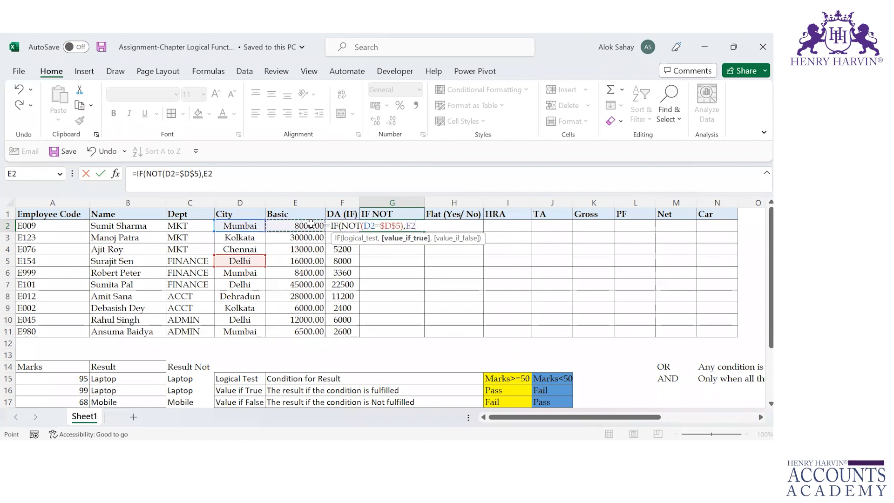
{"action": "type", "text": "*40"}
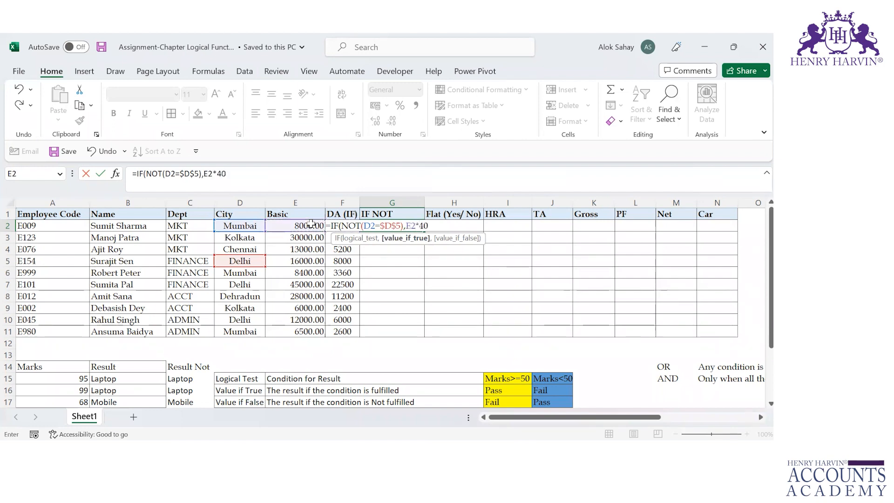
{"action": "type", "text": "%"}
{"action": "type", "text": ","}
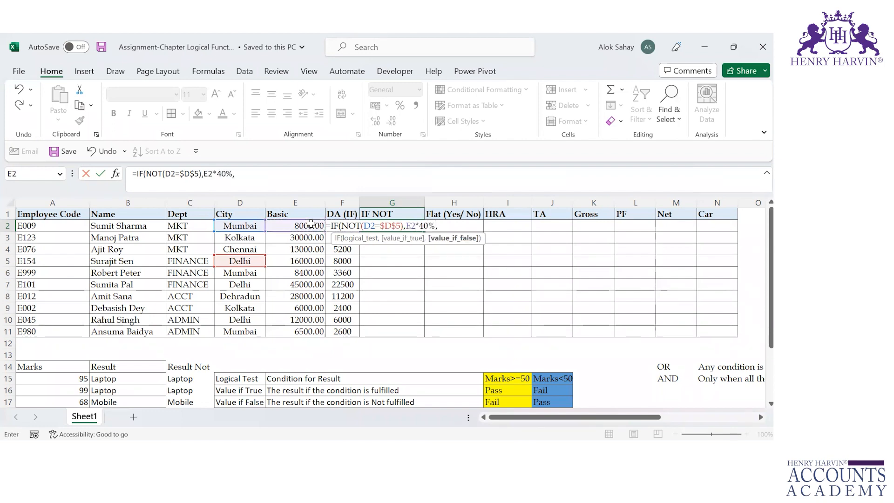
{"action": "left_click", "coordinate": [311, 224]}
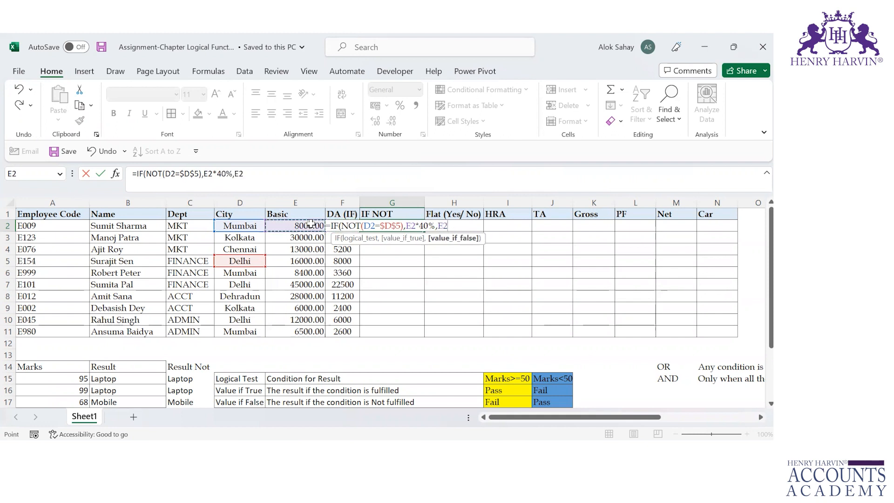
{"action": "type", "text": "*50"}
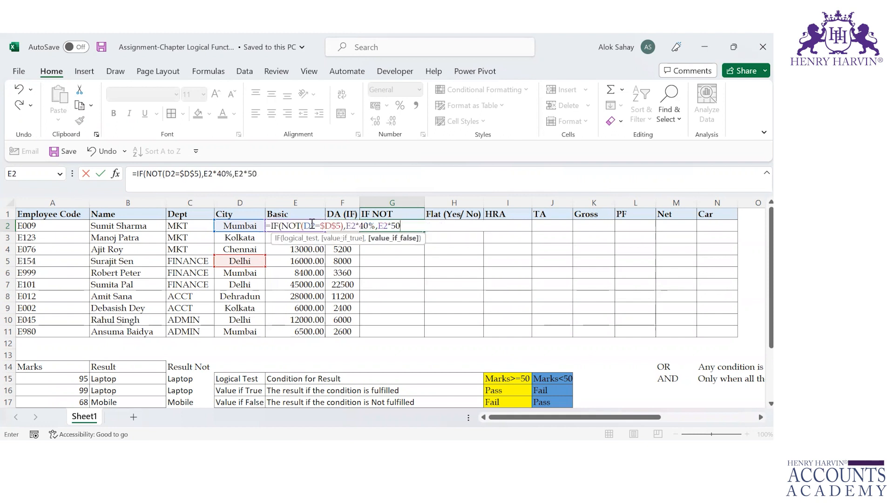
{"action": "type", "text": "%)"}
{"action": "key", "text": "ctrl+Return"}
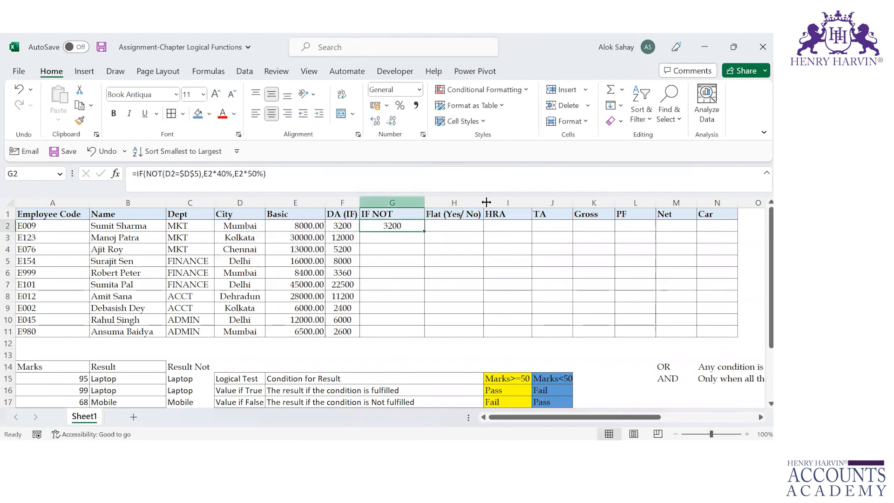
Fill the IF NOT formula from G2 down to G11 and save the workbook
{"action": "double_click", "coordinate": [425, 234]}
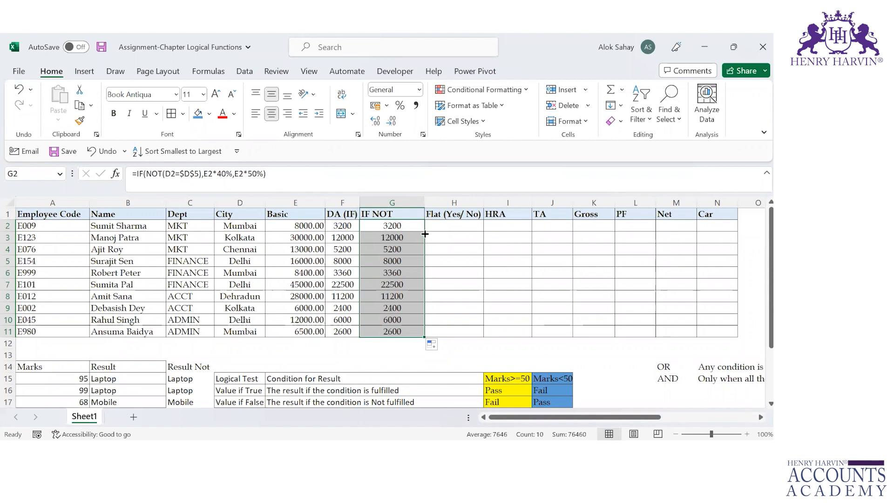
{"action": "key", "text": "ctrl+s"}
Examine the Flat condition in R3 of the criteria notes against the empty Flat column and the City column
{"action": "key", "text": "Right"}
{"action": "key", "text": "Right"}
{"action": "key", "text": "Right"}
{"action": "key", "text": "Right"}
{"action": "key", "text": "Right"}
{"action": "key", "text": "Right"}
{"action": "key", "text": "Right"}
{"action": "key", "text": "Right"}
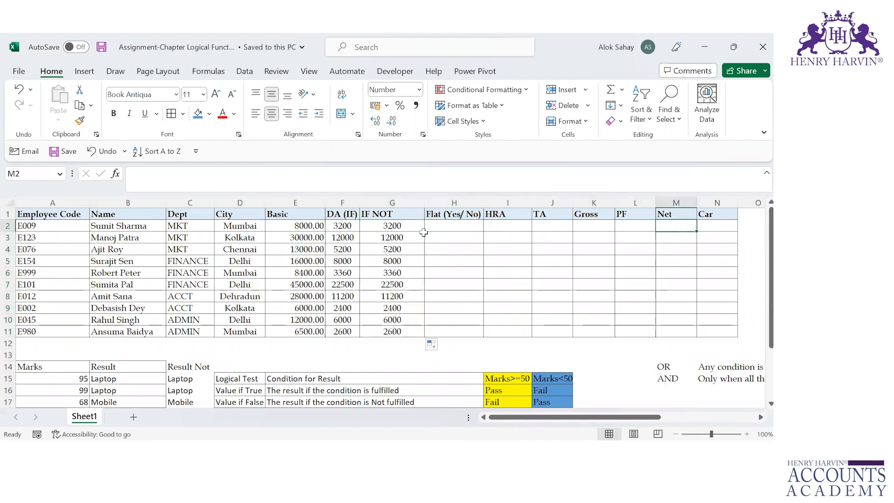
{"action": "key", "text": "Right"}
{"action": "key", "text": "Right"}
{"action": "key", "text": "Down"}
{"action": "key", "text": "Right"}
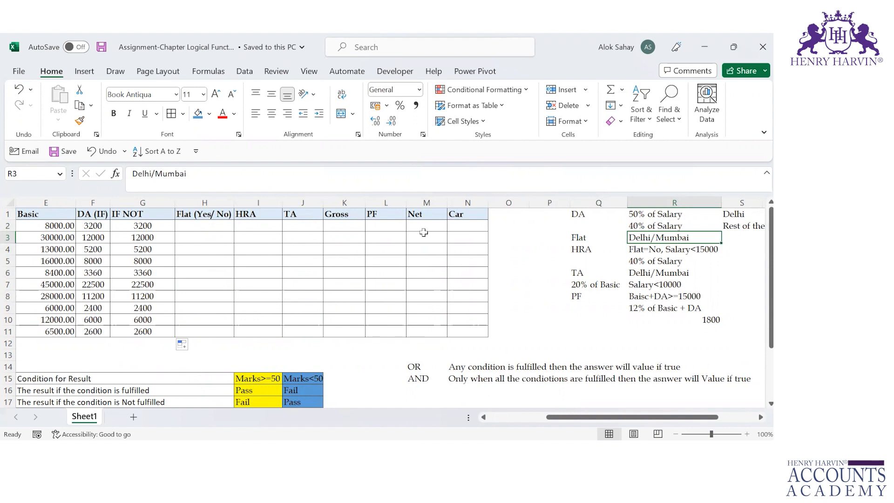
{"action": "key", "text": "Left"}
{"action": "key", "text": "Left"}
{"action": "key", "text": "Left"}
{"action": "key", "text": "Left"}
{"action": "key", "text": "Left"}
{"action": "key", "text": "Left"}
{"action": "key", "text": "Left"}
{"action": "key", "text": "Left"}
{"action": "key", "text": "Left"}
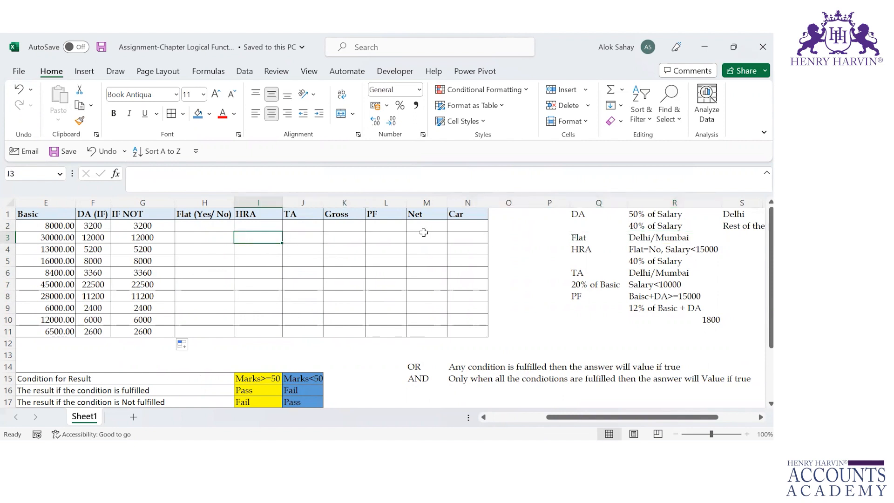
{"action": "key", "text": "Left"}
{"action": "key", "text": "Up"}
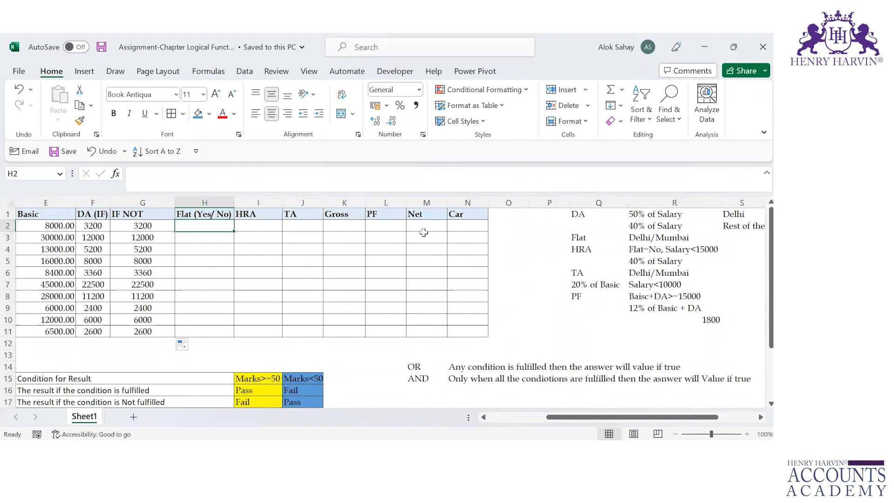
{"action": "key", "text": "Left"}
{"action": "key", "text": "Left"}
{"action": "key", "text": "Left"}
{"action": "key", "text": "Left"}
{"action": "key", "text": "Left"}
{"action": "key", "text": "Left"}
{"action": "key", "text": "Left"}
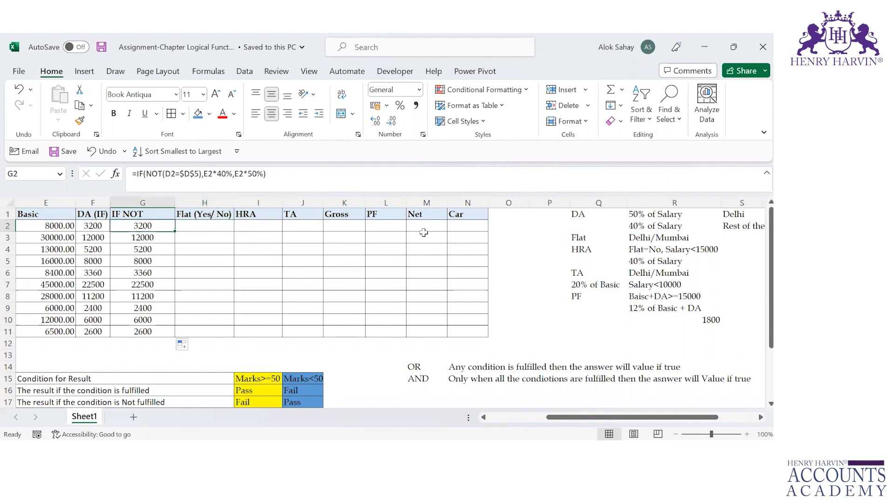
{"action": "key", "text": "Right"}
{"action": "key", "text": "Right"}
{"action": "key", "text": "Right"}
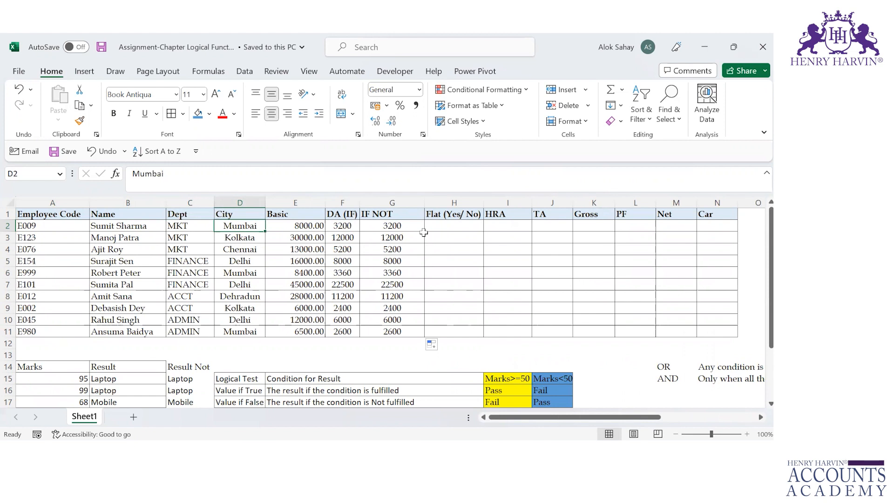
{"action": "left_click", "coordinate": [423, 232]}
{"action": "left_click", "coordinate": [425, 233]}
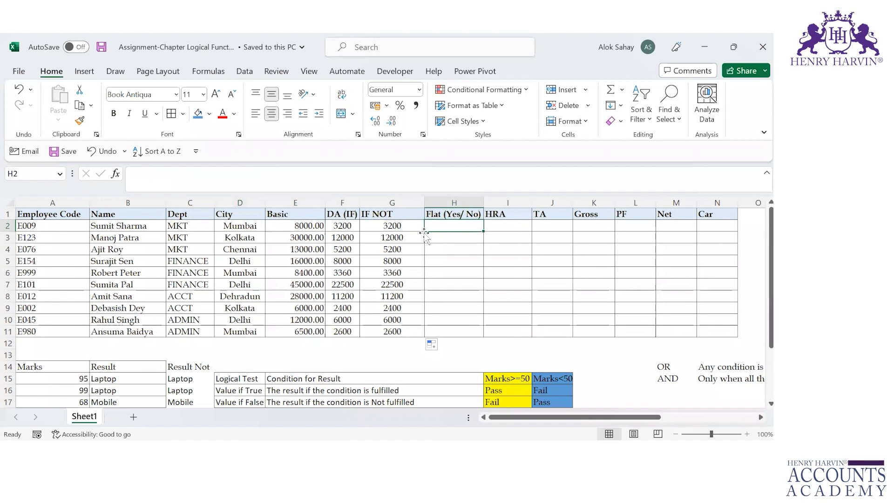
{"action": "type", "text": "if"}
{"action": "key", "text": "Tab"}
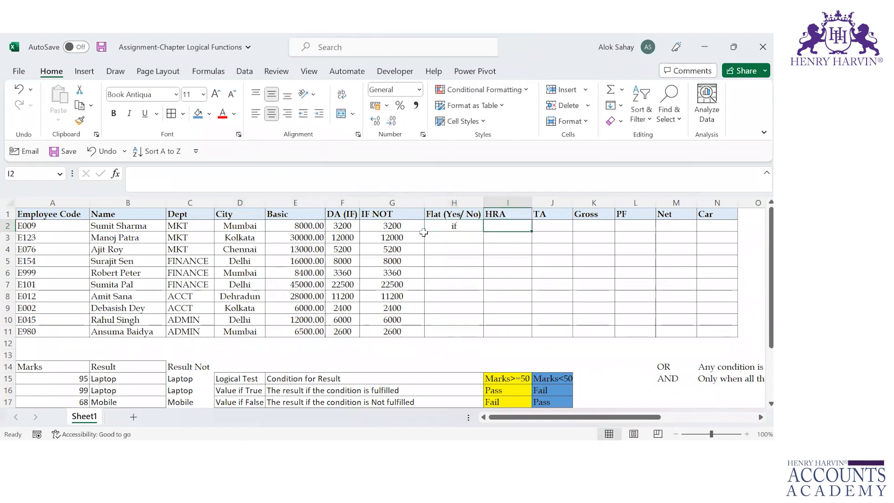
Start an IF formula in H2 with OR as its logical test and D2=$D$2 as the first condition, locking the Mumbai reference
{"action": "left_click", "coordinate": [425, 233]}
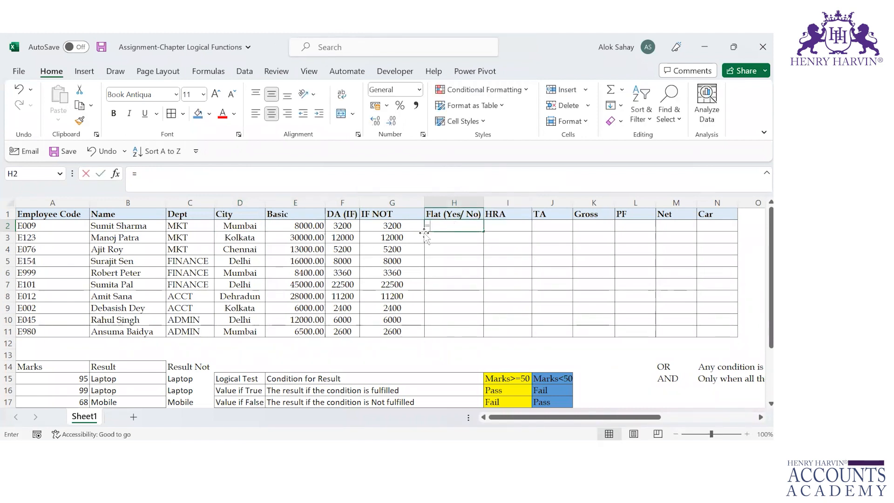
{"action": "type", "text": "=IF("}
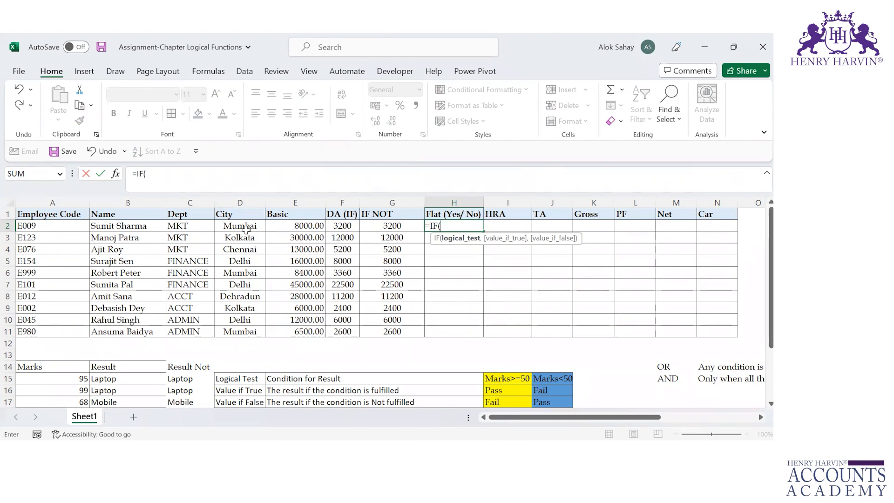
{"action": "type", "text": "or"}
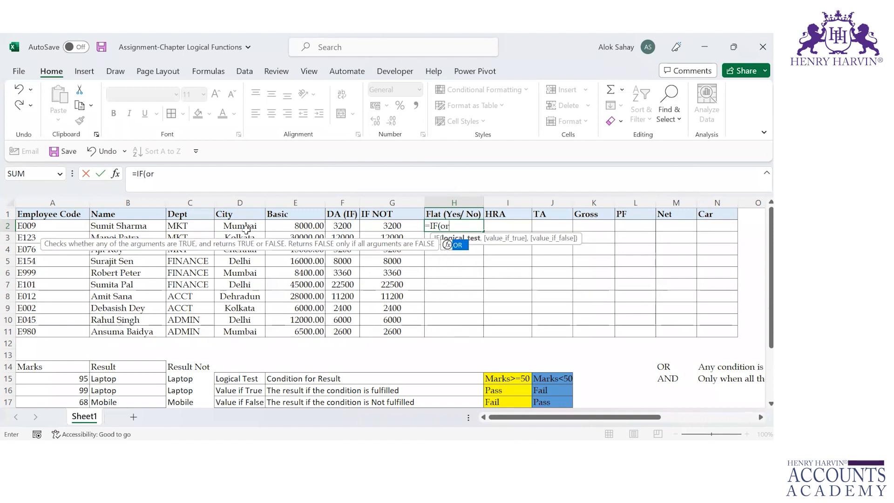
{"action": "key", "text": "Tab"}
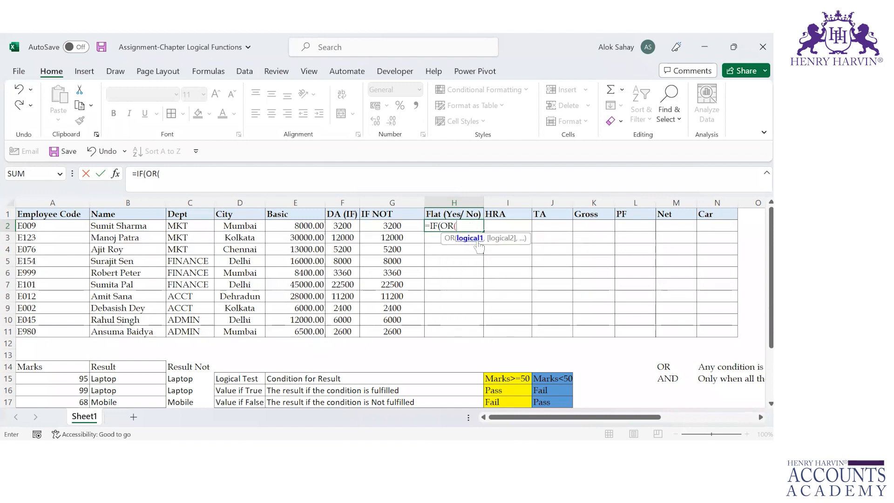
{"action": "left_click", "coordinate": [242, 228]}
{"action": "type", "text": "="}
{"action": "left_click", "coordinate": [239, 226]}
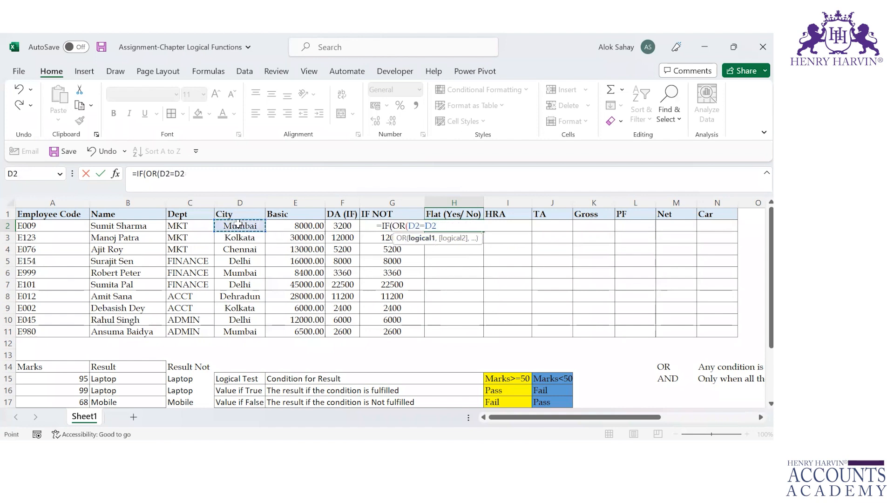
{"action": "key", "text": "F4"}
{"action": "type", "text": ","}
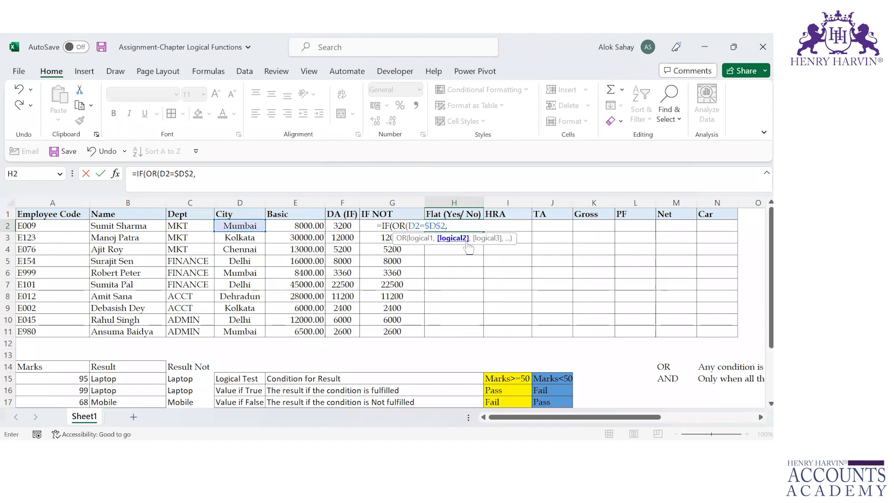
Add D2=$D$5 as the second OR condition, locking the Delhi reference, and close the OR function
{"action": "left_click", "coordinate": [249, 225]}
{"action": "type", "text": "="}
{"action": "left_click", "coordinate": [238, 257]}
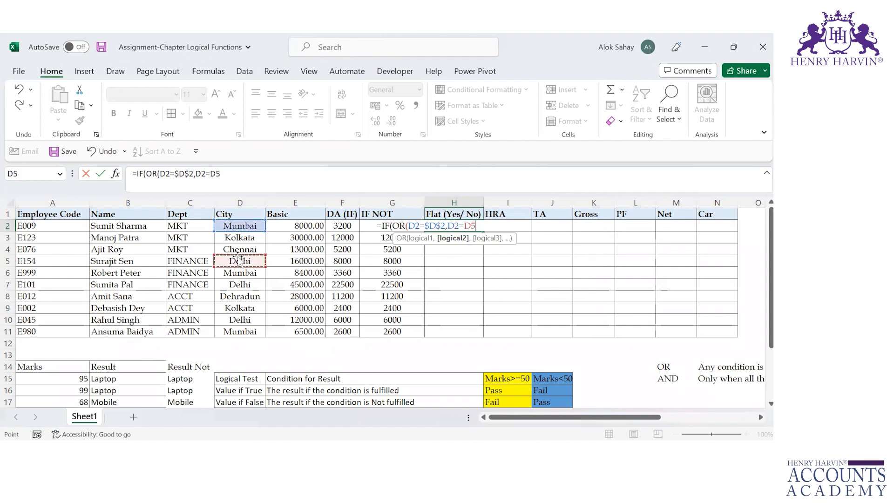
{"action": "key", "text": "F4"}
{"action": "type", "text": ")"}
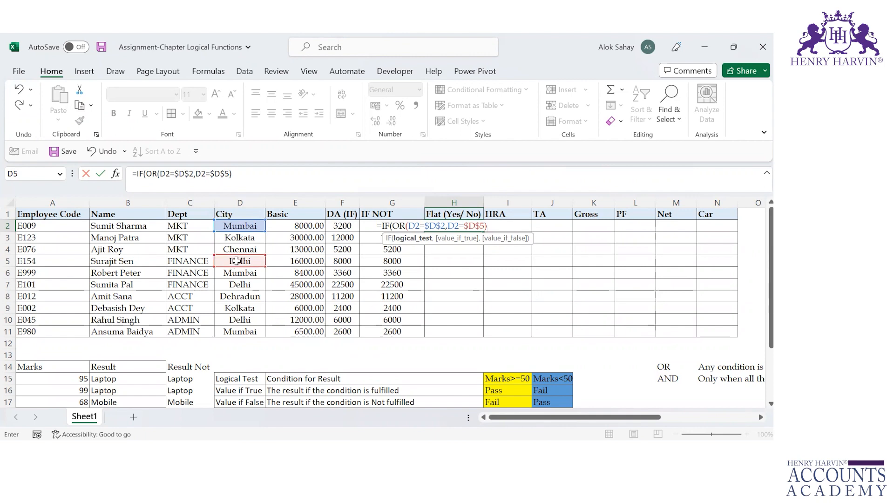
Finish the H2 formula with "Yes" as the true value and "No" as the false value, and fill it down to H11
{"action": "type", "text": ",\""}
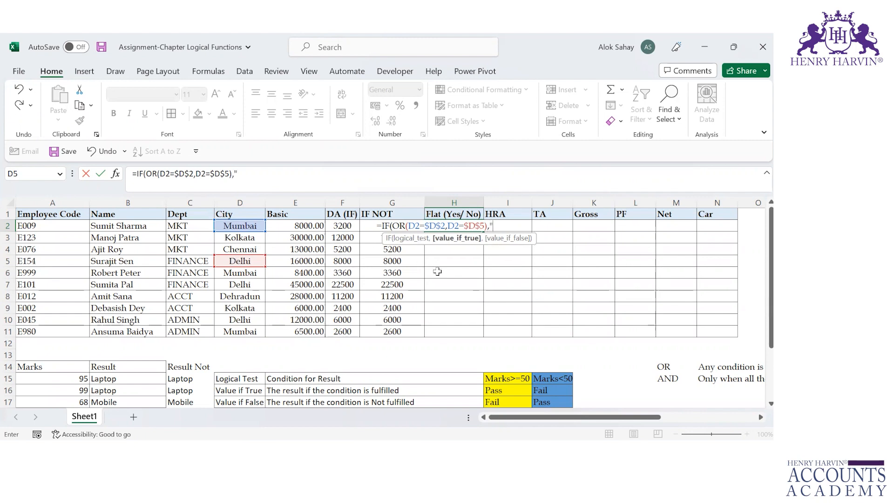
{"action": "type", "text": "Yes\","}
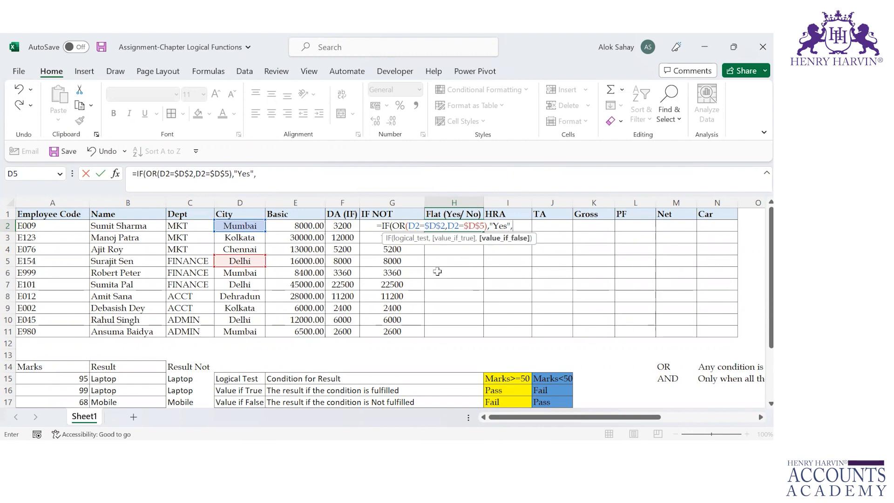
{"action": "type", "text": "\"No\")"}
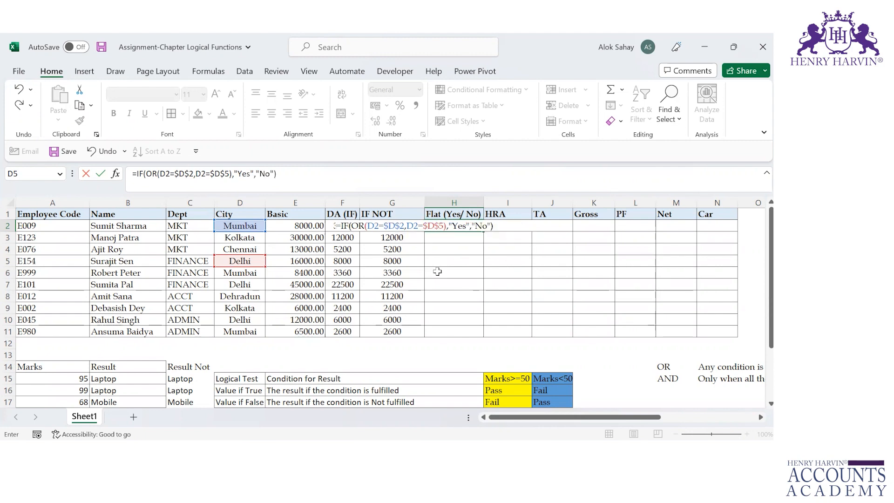
{"action": "key", "text": "Return"}
{"action": "key", "text": "Up"}
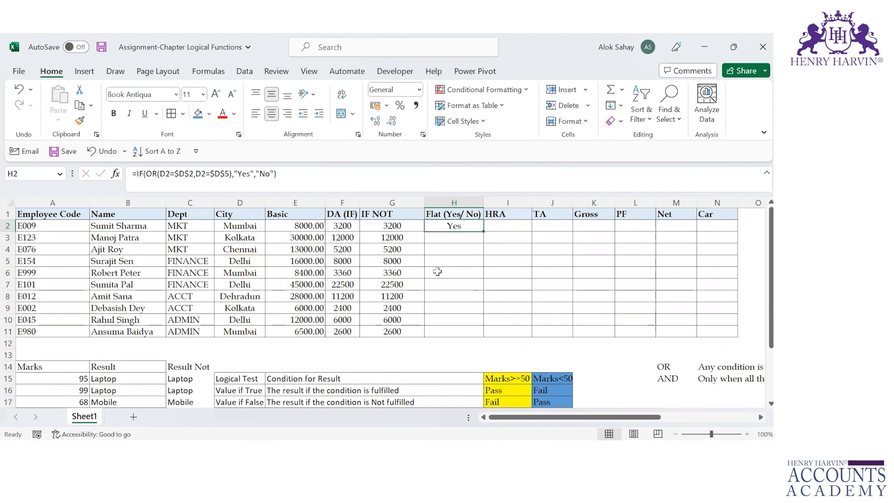
{"action": "double_click", "coordinate": [484, 235]}
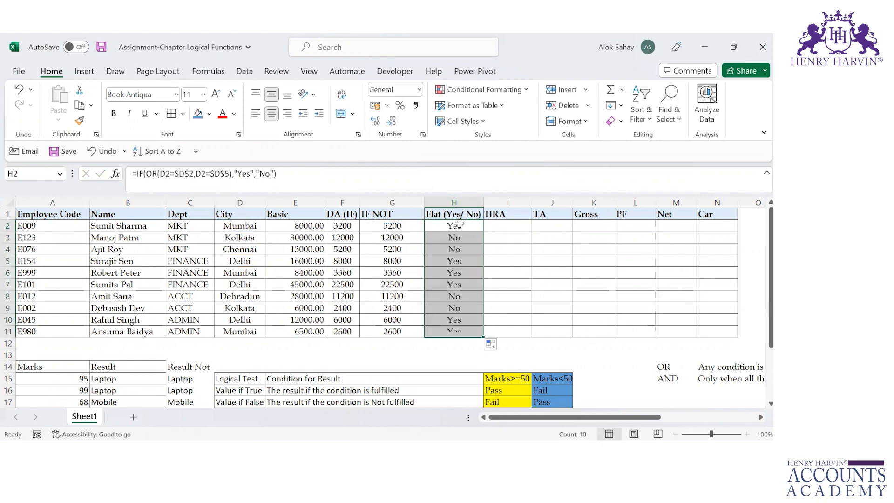
Compare the Flat results with the cities in column D, checking the Delhi and Mumbai rows against the other cities
{"action": "left_click", "coordinate": [458, 224]}
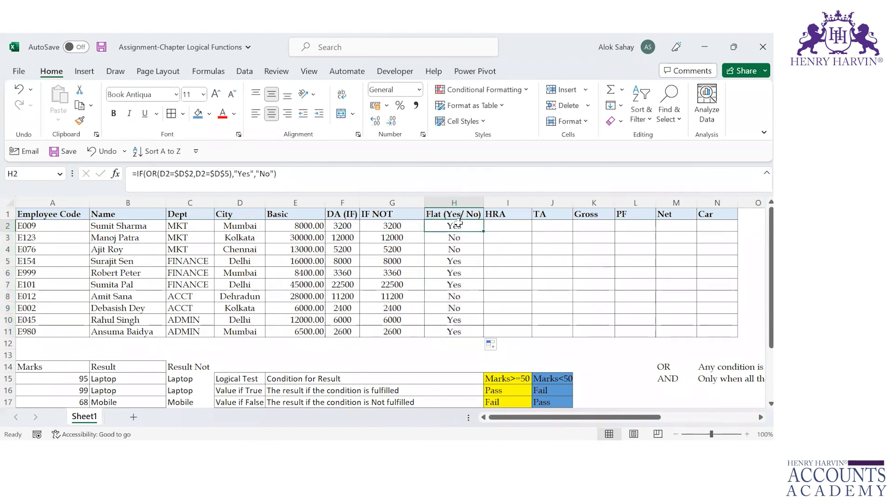
{"action": "left_click", "coordinate": [257, 226]}
{"action": "left_click", "coordinate": [459, 261]}
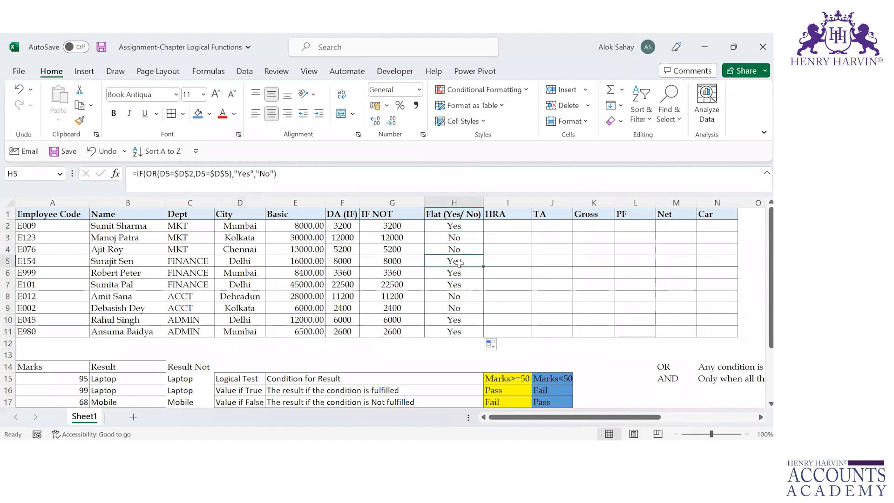
{"action": "left_click", "coordinate": [235, 260]}
{"action": "key", "text": "Down"}
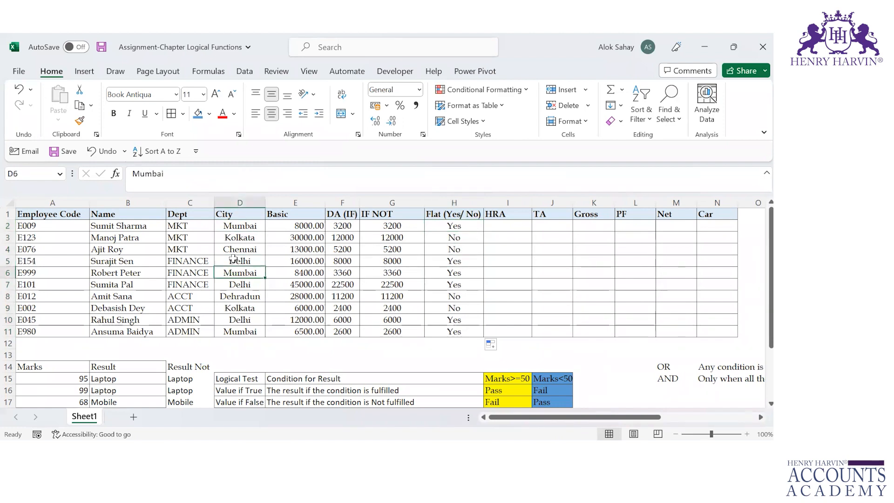
{"action": "key", "text": "Down"}
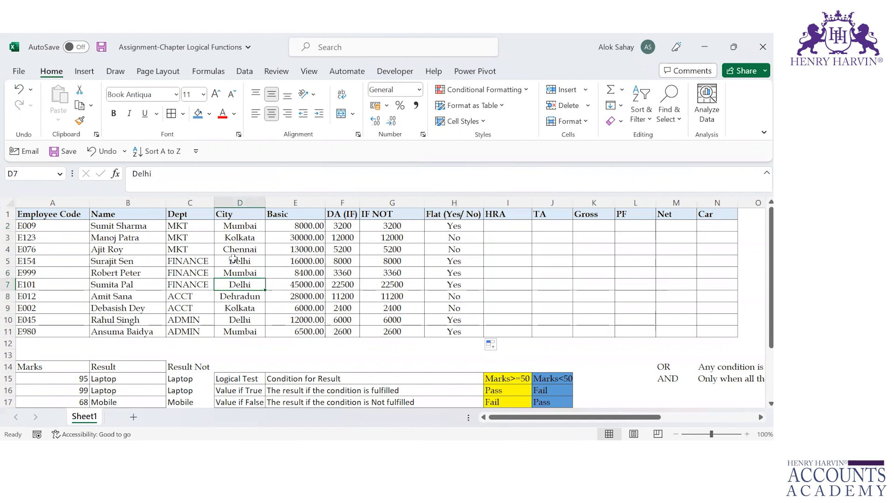
{"action": "left_click", "coordinate": [245, 327]}
{"action": "key", "text": "Up"}
{"action": "key", "text": "Up"}
{"action": "key", "text": "Up"}
{"action": "key", "text": "Up"}
{"action": "key", "text": "Up"}
{"action": "key", "text": "Up"}
{"action": "key", "text": "Up"}
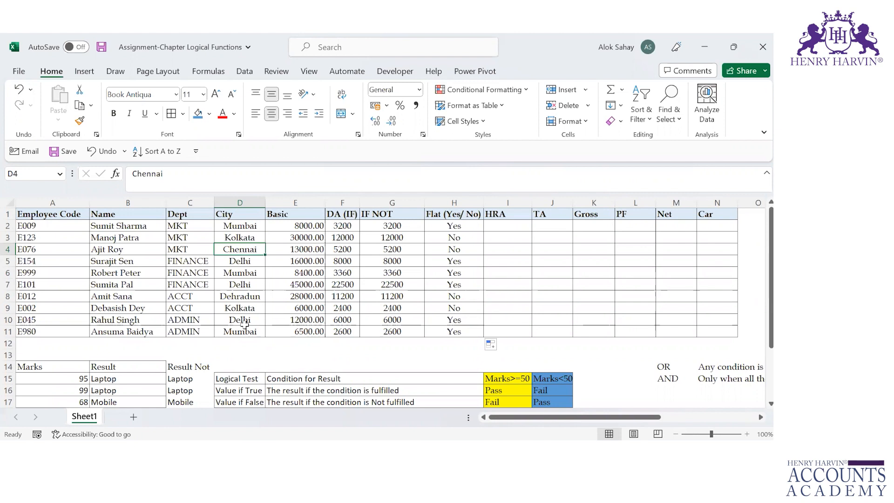
Review the two OR conditions in the Flat formula in H2
{"action": "double_click", "coordinate": [449, 226]}
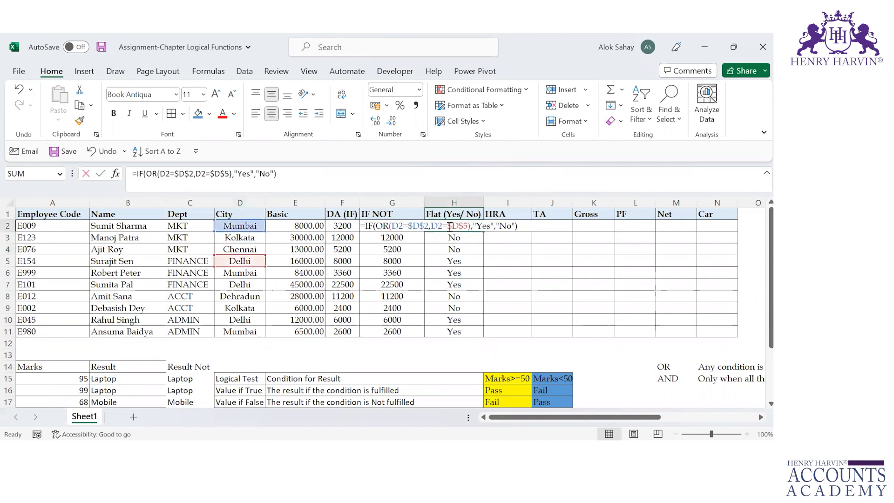
{"action": "left_click", "coordinate": [402, 222]}
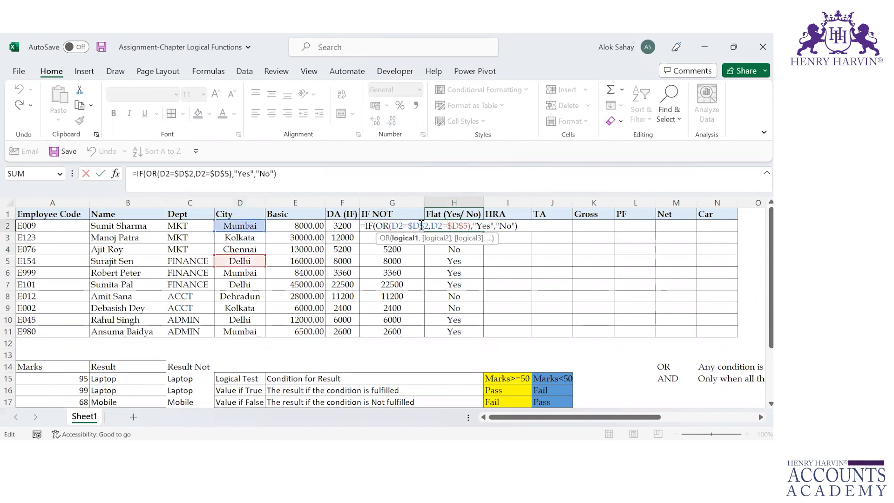
{"action": "left_click", "coordinate": [442, 224]}
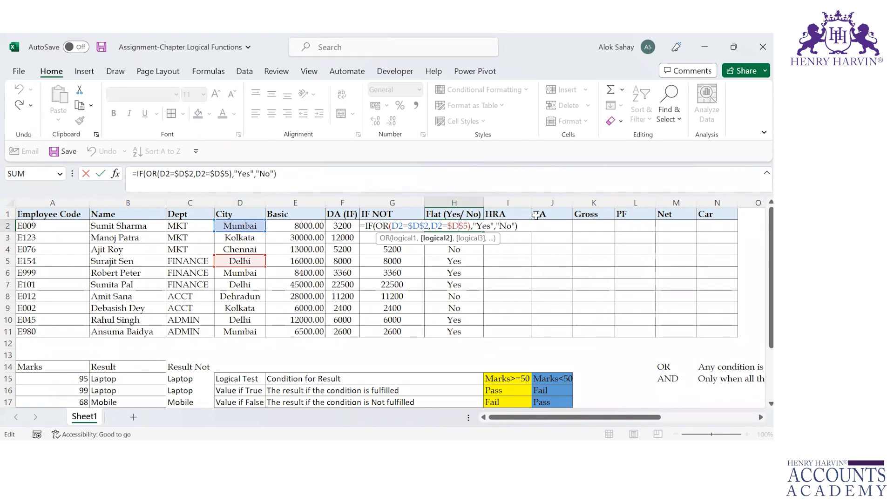
{"action": "key", "text": "Tab"}
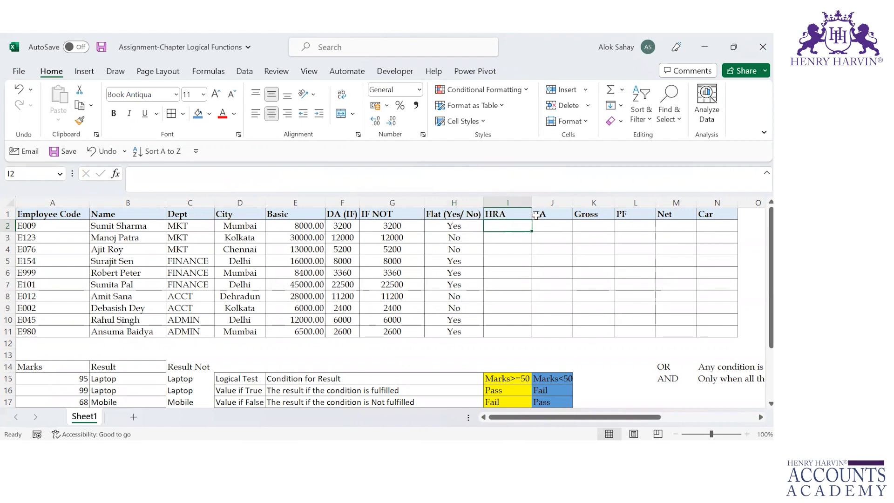
Read the HRA rule in R4:R5 covering the Flat and salary conditions and the percentage of salary to pay
{"action": "key", "text": "Right"}
{"action": "key", "text": "Right"}
{"action": "key", "text": "Right"}
{"action": "key", "text": "Right"}
{"action": "key", "text": "Right"}
{"action": "key", "text": "Right"}
{"action": "key", "text": "Right"}
{"action": "key", "text": "Right"}
{"action": "key", "text": "Right"}
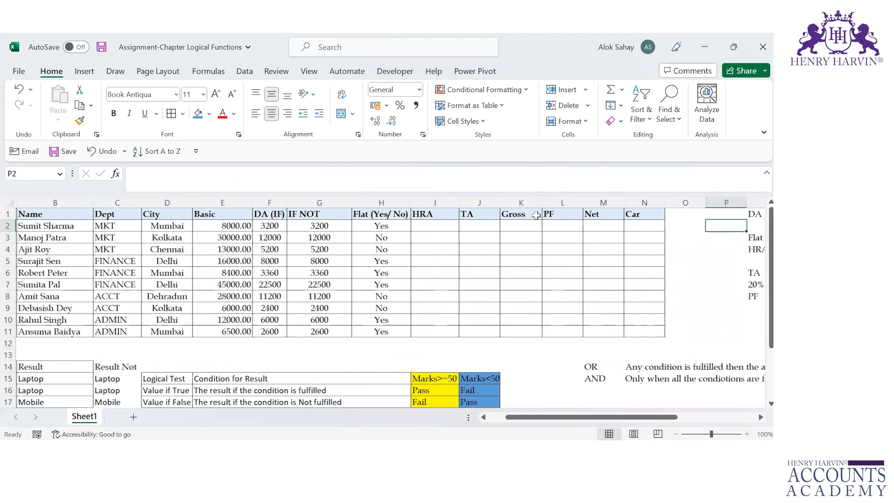
{"action": "key", "text": "Down"}
{"action": "key", "text": "Down"}
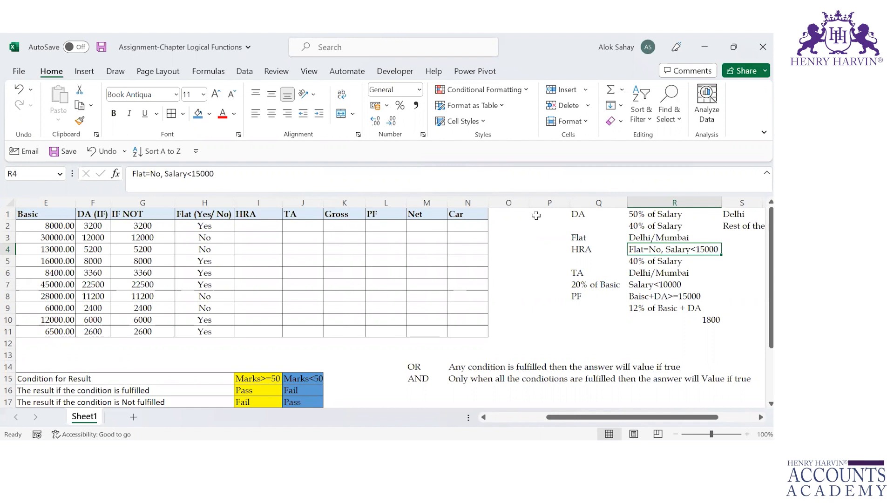
{"action": "left_click", "coordinate": [266, 223]}
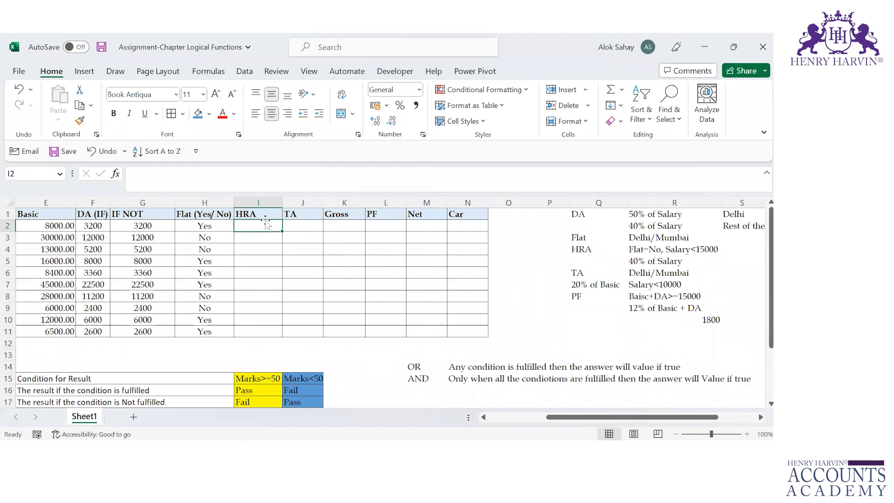
{"action": "left_click", "coordinate": [669, 264]}
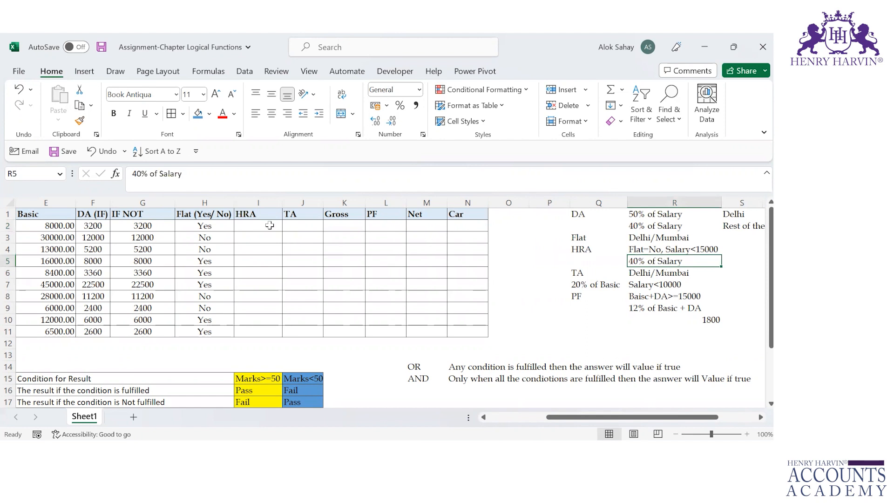
Start an IF formula in I2 with AND as its logical test and H2="No" as the first condition
{"action": "left_click", "coordinate": [255, 223]}
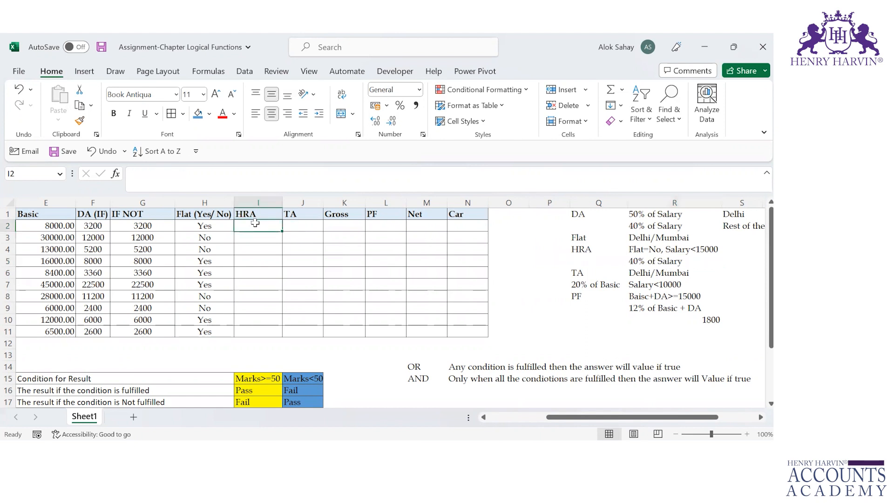
{"action": "type", "text": "=if"}
{"action": "key", "text": "Tab"}
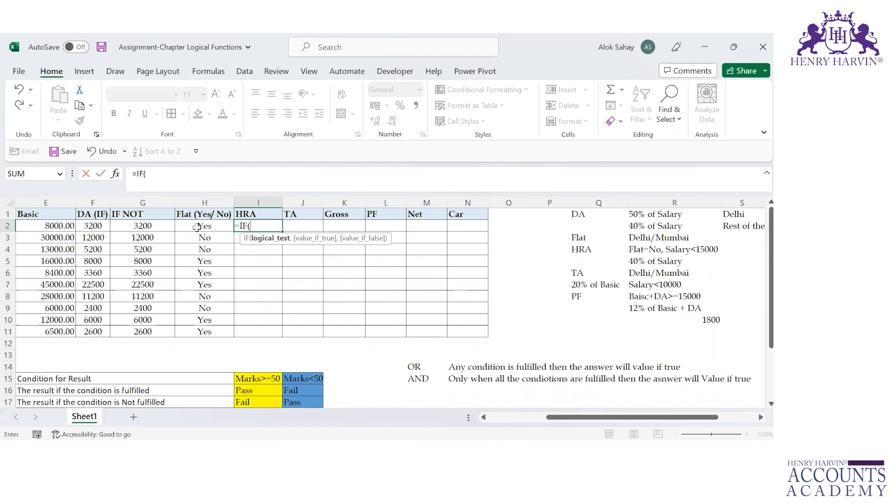
{"action": "type", "text": "and"}
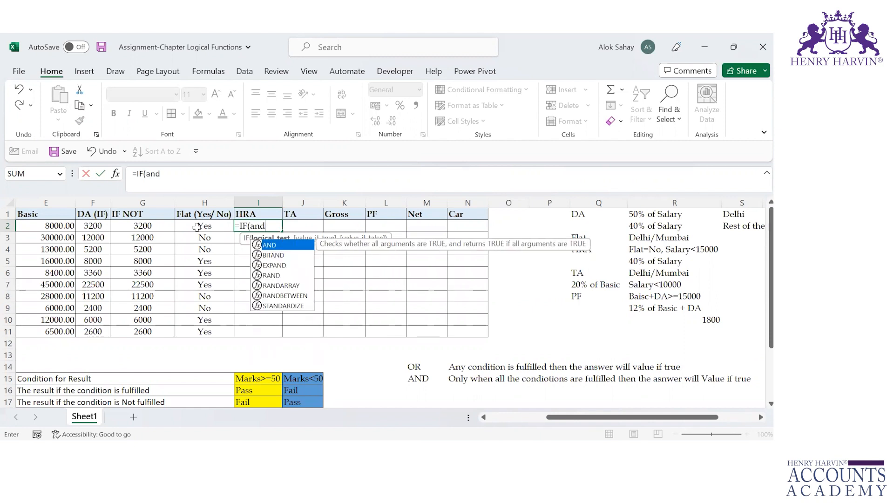
{"action": "key", "text": "Tab"}
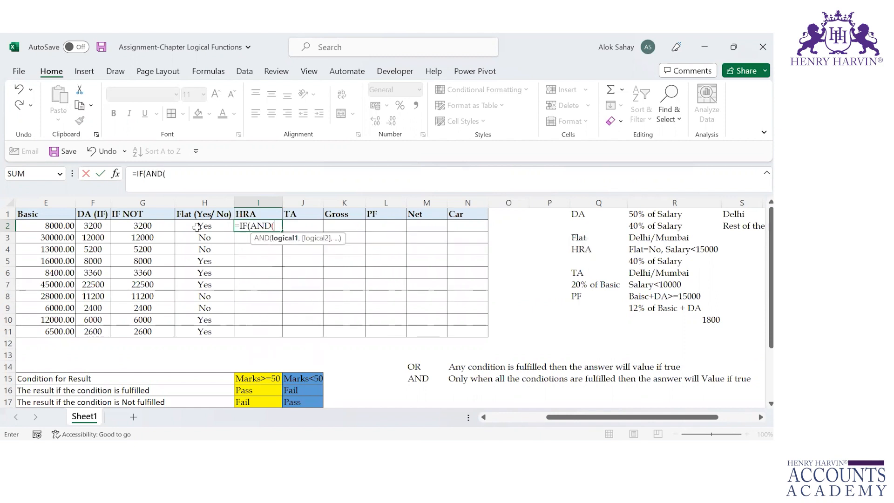
{"action": "left_click", "coordinate": [198, 227]}
{"action": "type", "text": "=\"No\","}
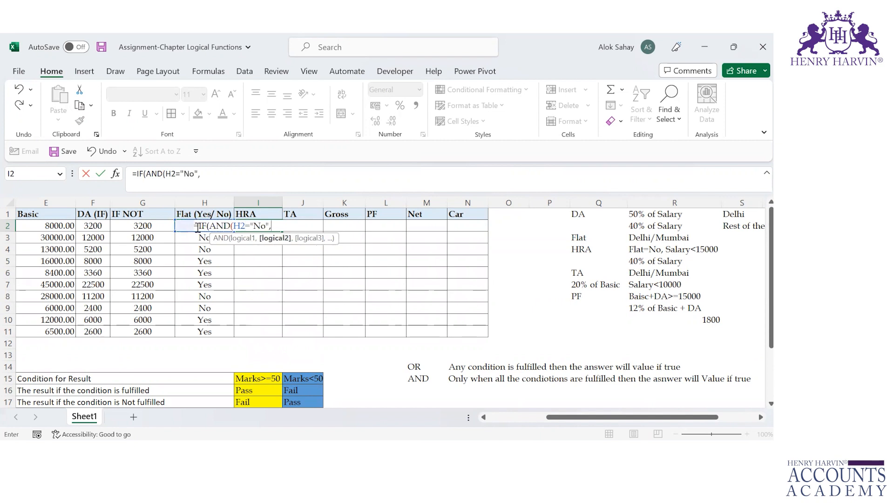
Add E2<15000 as the second AND condition in the I2 formula and close the AND function
{"action": "key", "text": "Left"}
{"action": "key", "text": "Left"}
{"action": "key", "text": "Left"}
{"action": "key", "text": "Left"}
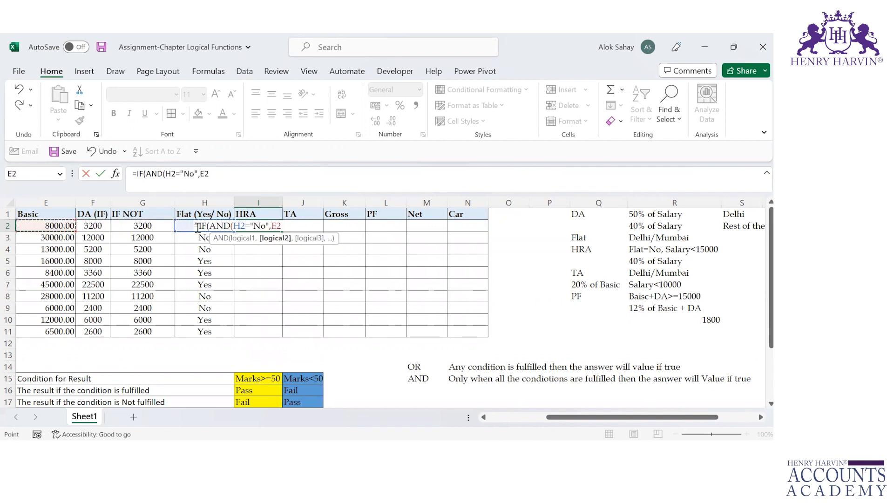
{"action": "type", "text": "<15000)"}
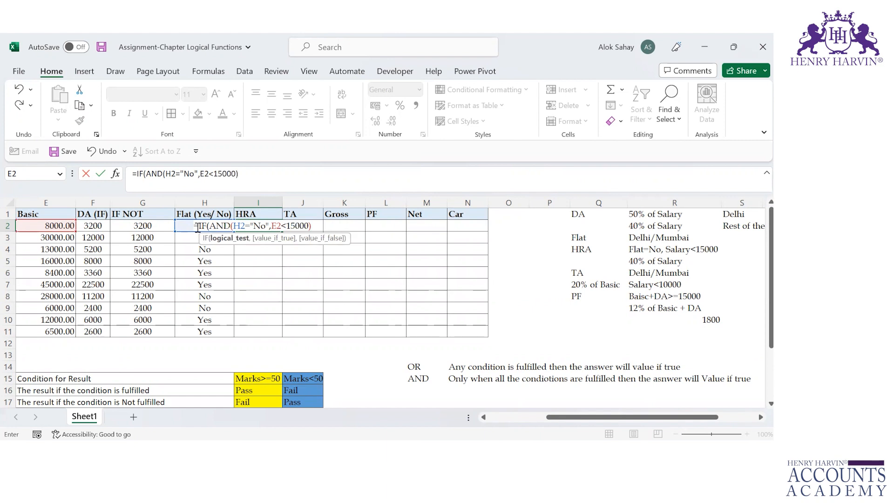
{"action": "type", "text": ","}
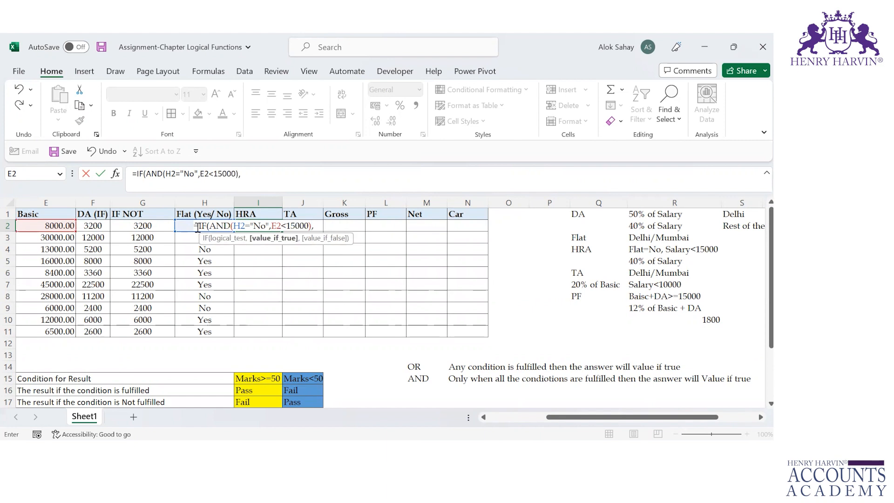
Set E2*40% as the value if true in the I2 HRA formula
{"action": "key", "text": "Left"}
{"action": "key", "text": "Left"}
{"action": "key", "text": "Left"}
{"action": "key", "text": "Left"}
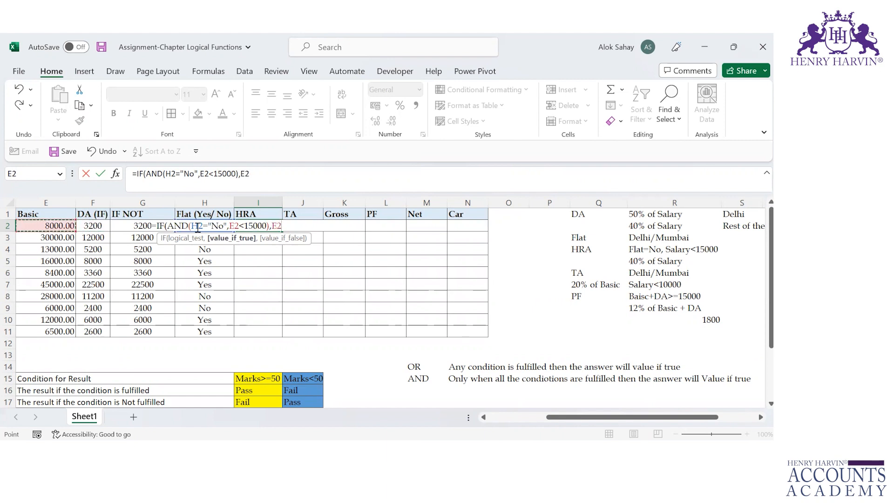
{"action": "type", "text": "*40%,"}
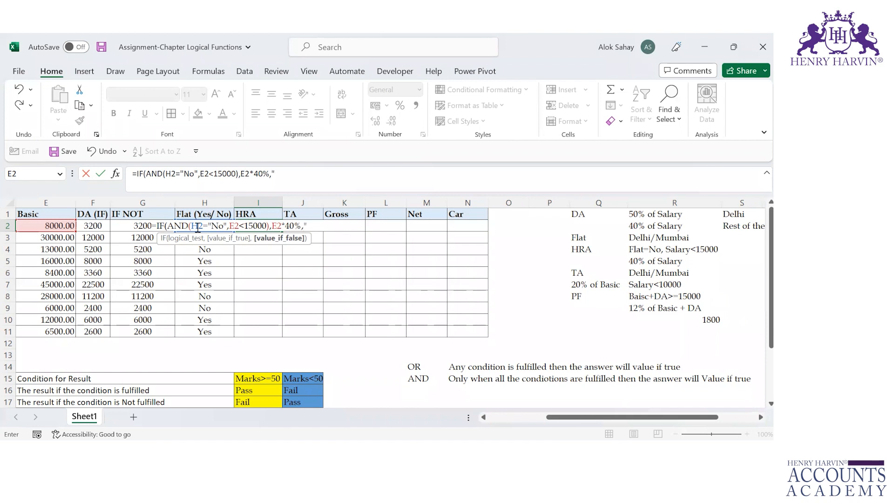
Finish the I2 formula with a blank space " " as the false value, and fill it down to I11
{"action": "type", "text": "N/A"}
{"action": "key", "text": "Return"}
{"action": "key", "text": "Return"}
{"action": "type", "text": "\""}
{"action": "key", "text": "BackSpace"}
{"action": "key", "text": "BackSpace"}
{"action": "key", "text": "BackSpace"}
{"action": "type", "text": "\""}
{"action": "key", "text": "Left"}
{"action": "type", "text": ")"}
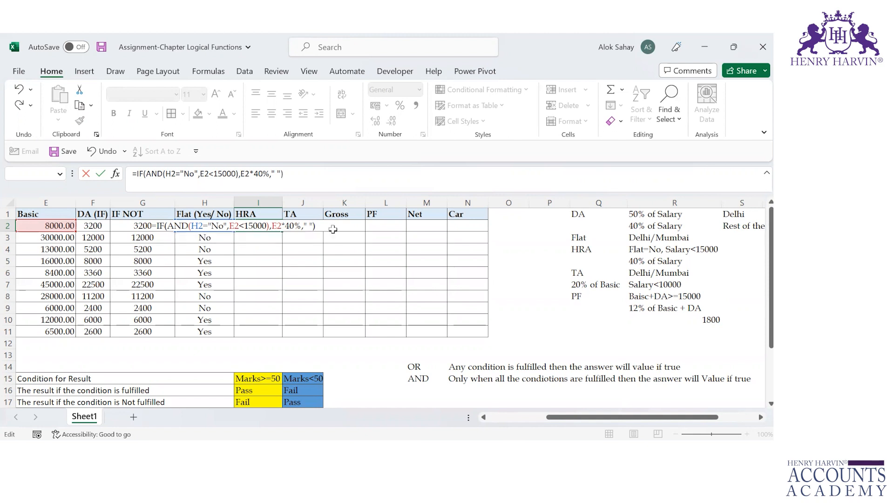
{"action": "key", "text": "Return"}
{"action": "left_click", "coordinate": [274, 226]}
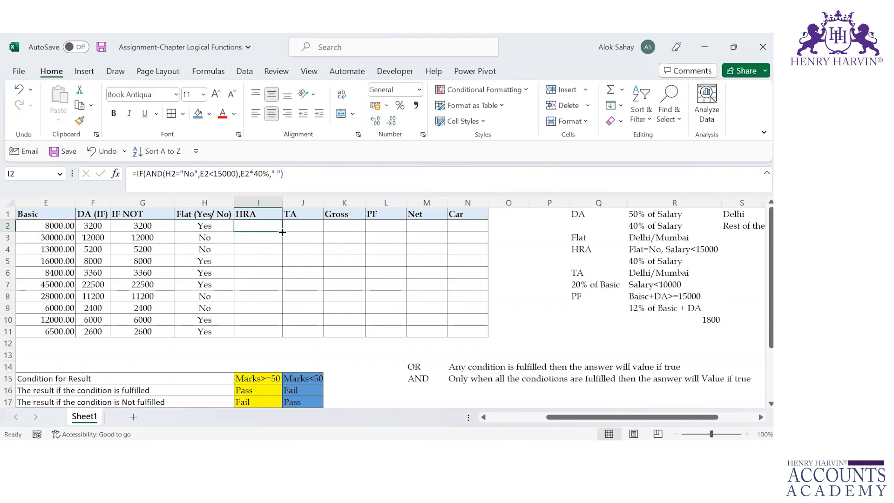
{"action": "double_click", "coordinate": [283, 232]}
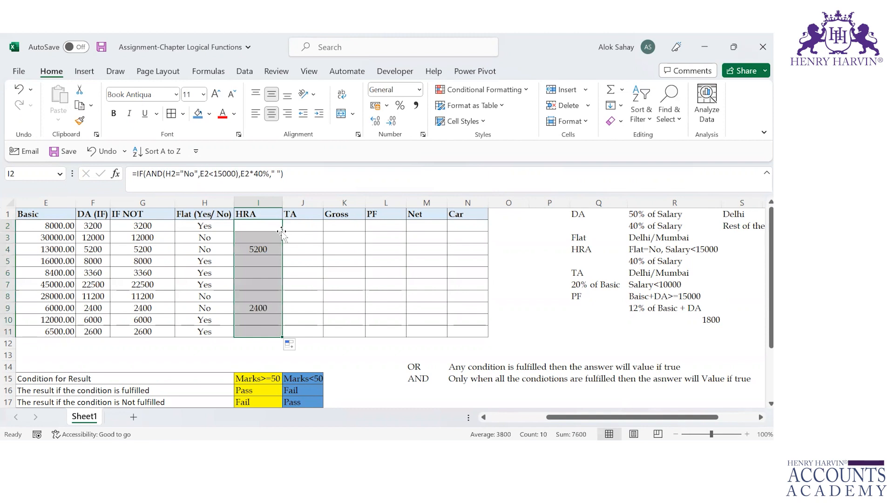
Check the HRA results against the Flat and Basic values in rows 2 to 4, and reopen the I2 formula for review
{"action": "left_click", "coordinate": [258, 260]}
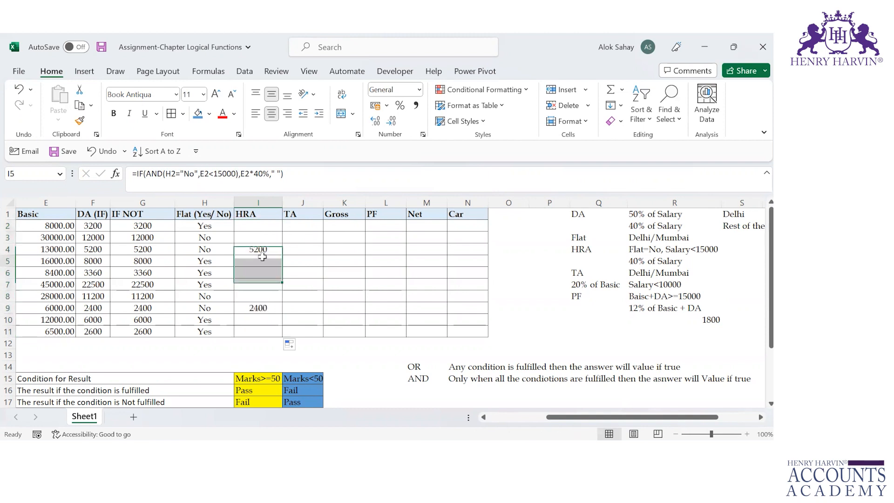
{"action": "left_click", "coordinate": [224, 248]}
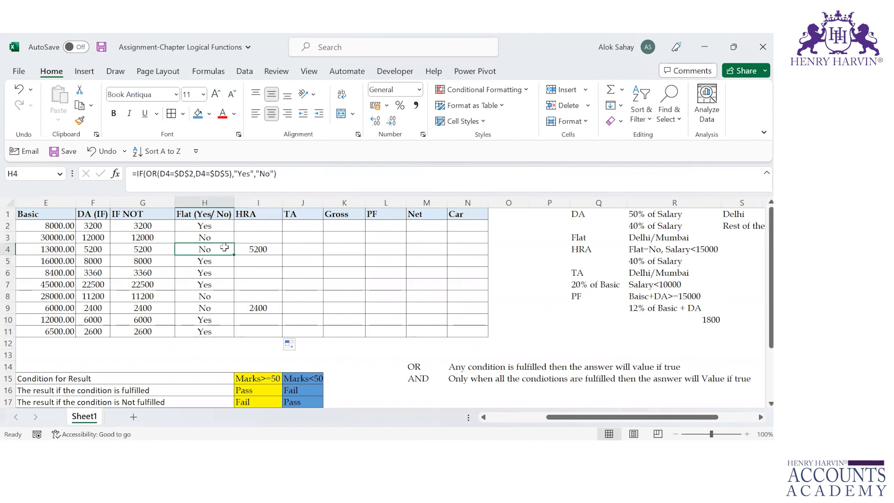
{"action": "left_click", "coordinate": [58, 241]}
{"action": "left_click", "coordinate": [63, 249]}
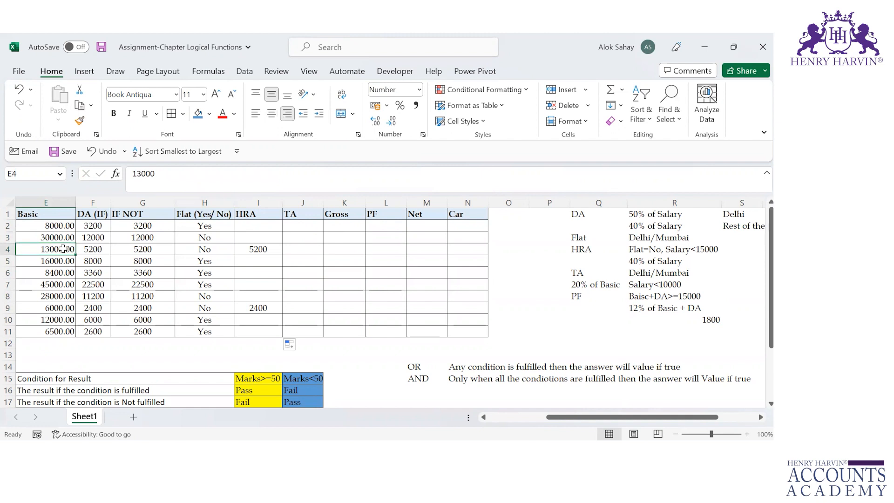
{"action": "left_click", "coordinate": [199, 236]}
{"action": "left_click", "coordinate": [86, 236]}
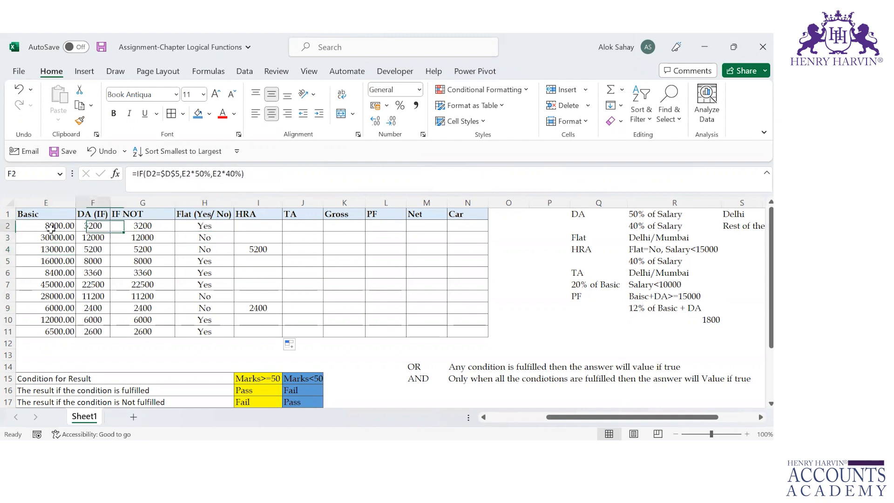
{"action": "left_click", "coordinate": [40, 237]}
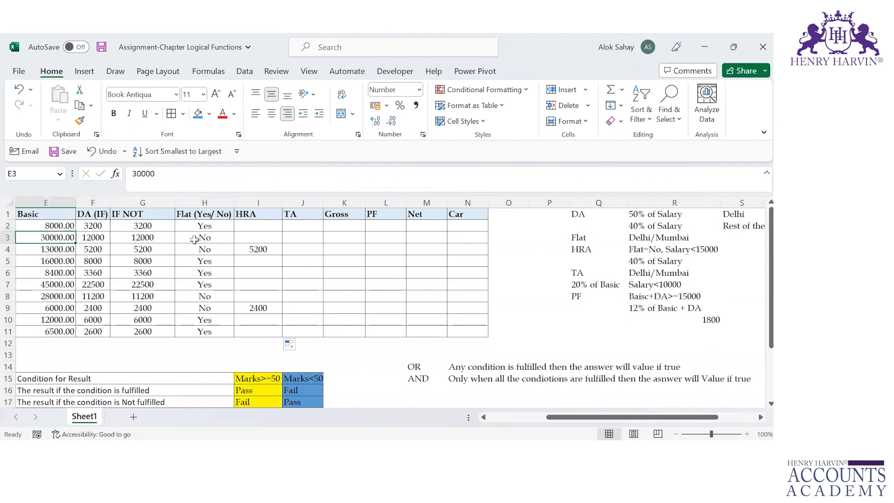
{"action": "left_click", "coordinate": [261, 238]}
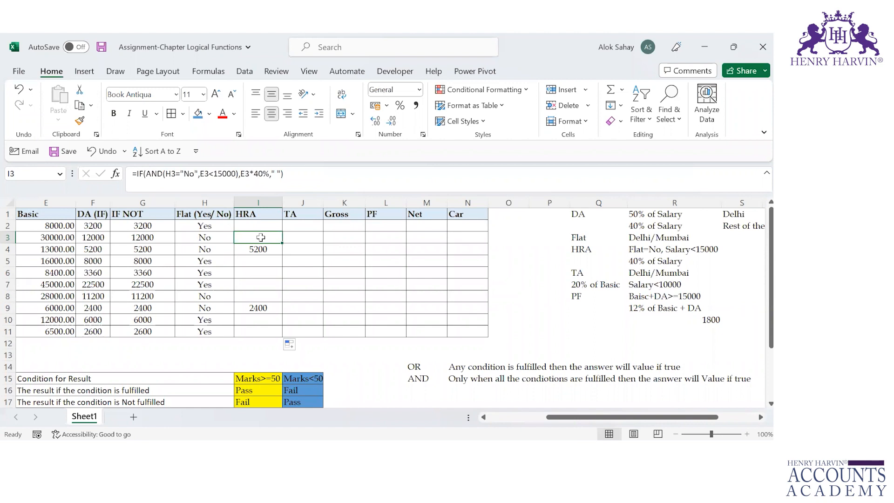
{"action": "key", "text": "Up"}
{"action": "key", "text": "Left"}
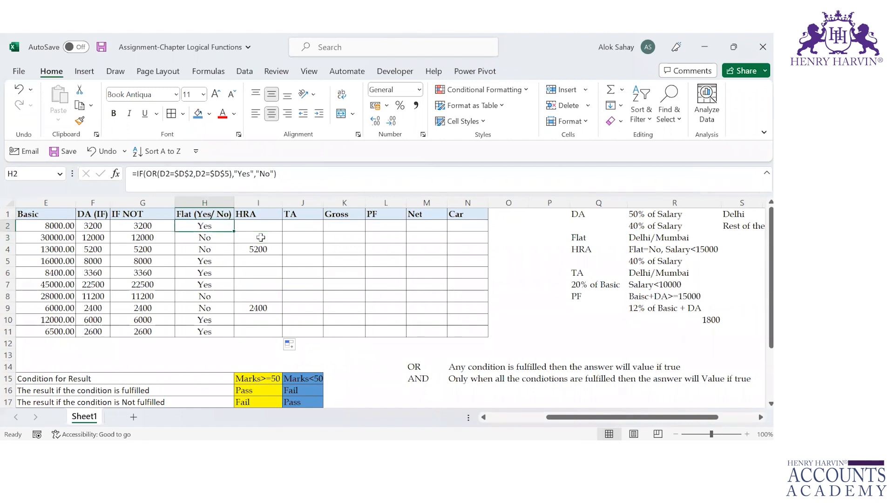
{"action": "key", "text": "Right"}
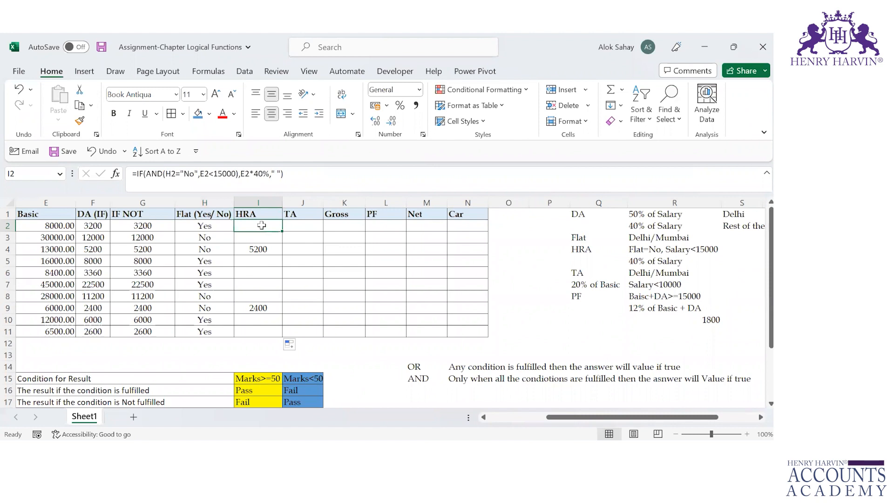
{"action": "double_click", "coordinate": [262, 226]}
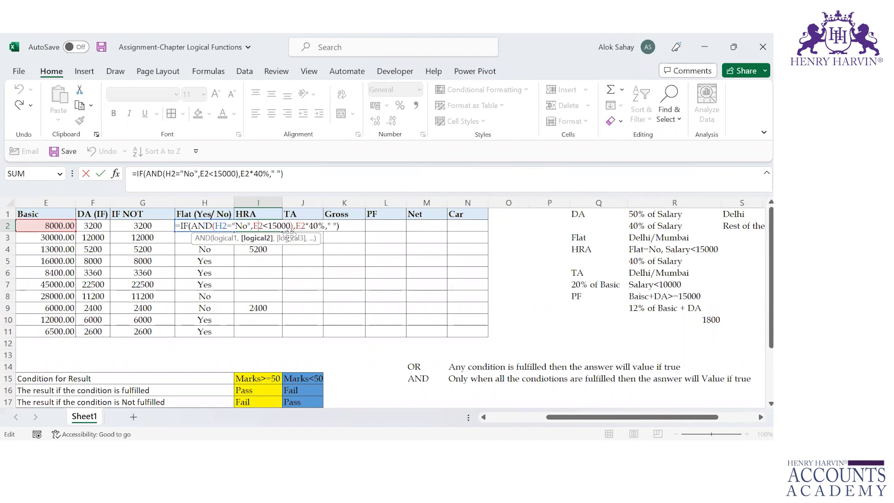
Review the value-if-true part of the I2 formula, leave it, and examine the TA criteria for city and salary in Q6:R7
{"action": "left_click", "coordinate": [306, 227]}
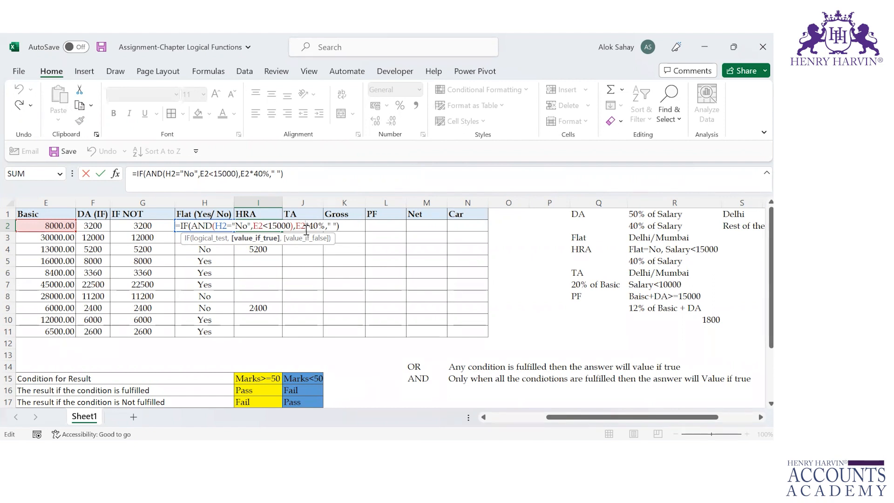
{"action": "left_click", "coordinate": [596, 271]}
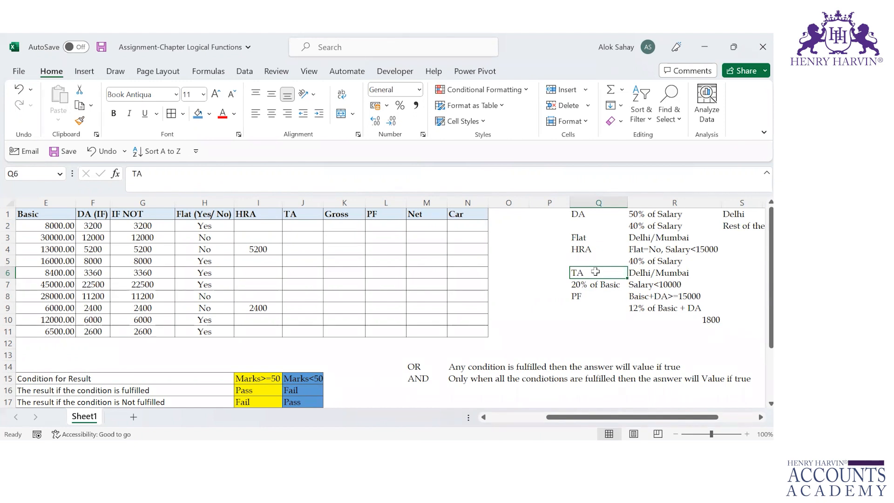
{"action": "key", "text": "Right"}
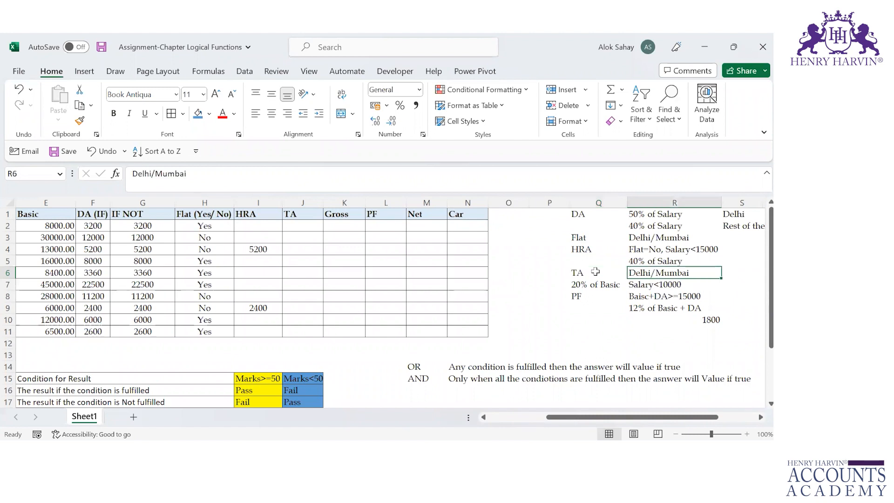
{"action": "key", "text": "Down"}
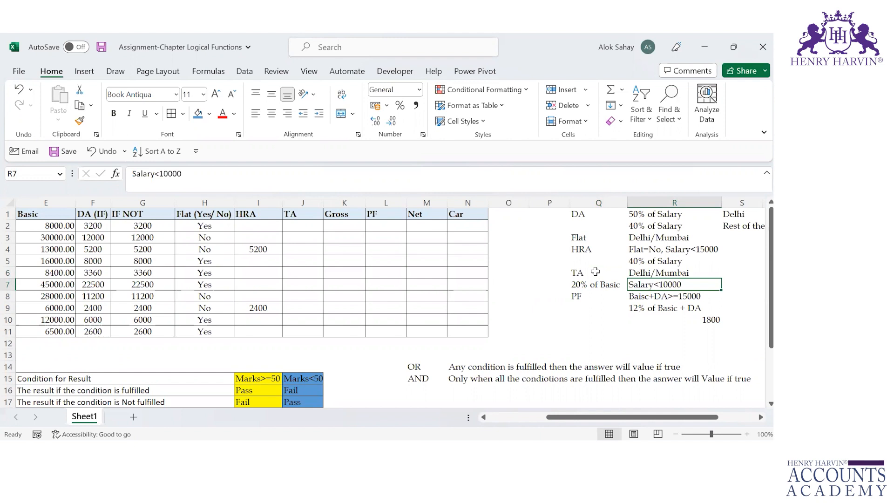
{"action": "key", "text": "Up"}
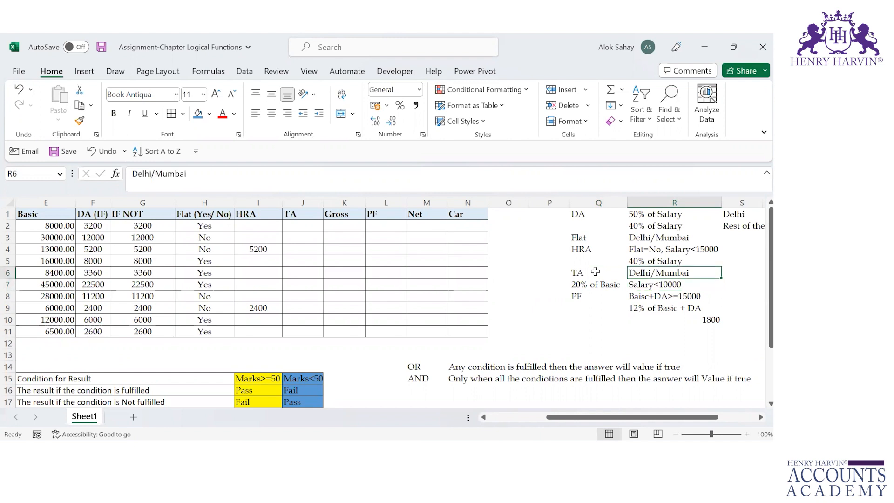
{"action": "key", "text": "Down"}
{"action": "key", "text": "Up"}
{"action": "key", "text": "Down"}
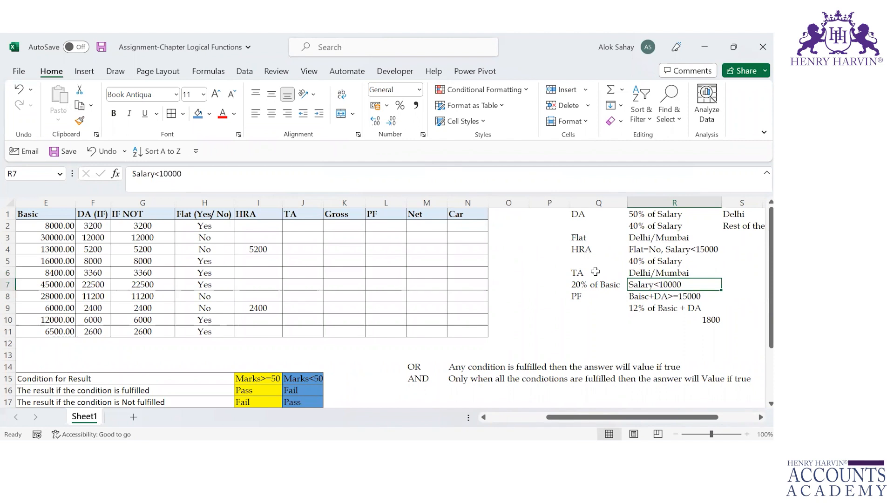
{"action": "key", "text": "Up"}
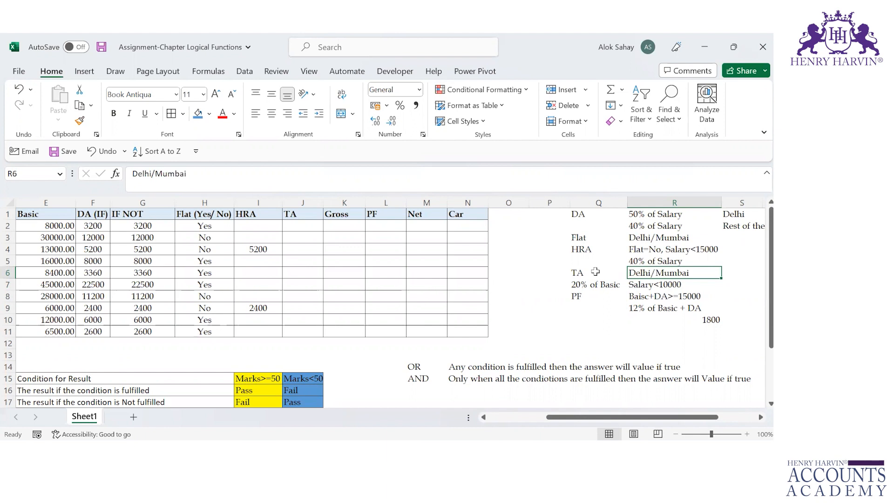
{"action": "left_click", "coordinate": [294, 228]}
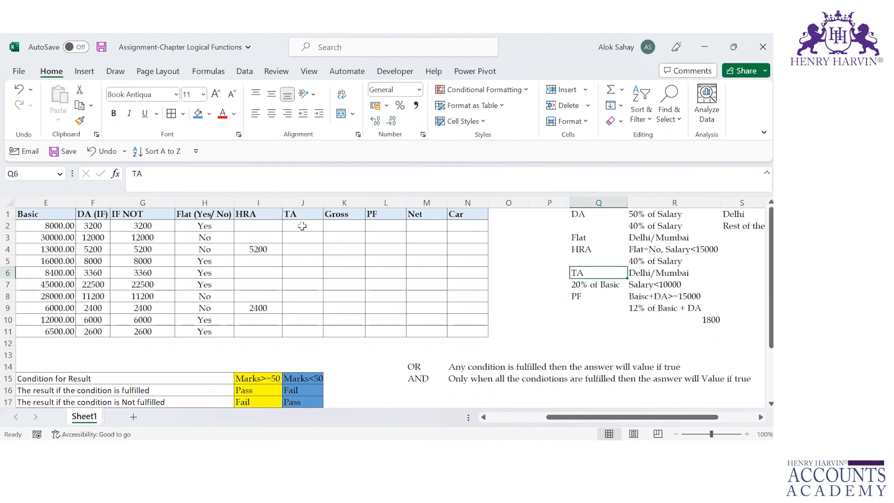
Fill the TA label cells Q6:Q7 with blue and the TA condition cells R6:R7 with yellow
{"action": "key", "text": "shift+Down"}
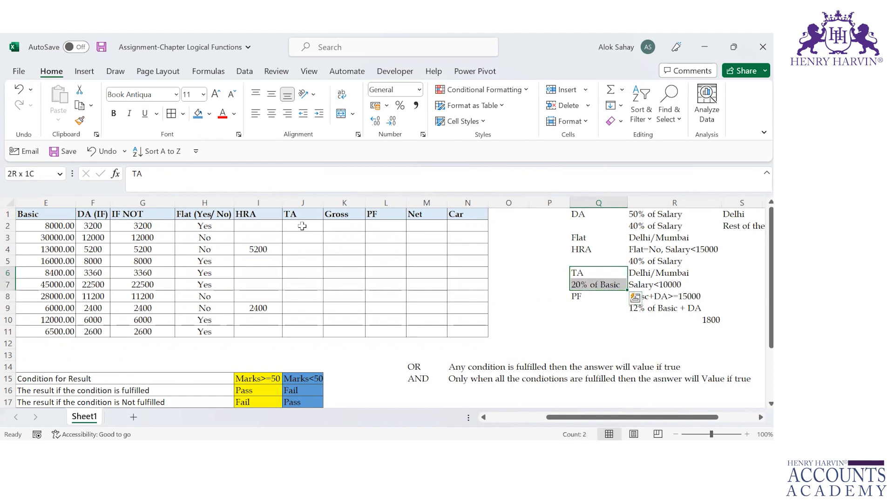
{"action": "left_click", "coordinate": [202, 114]}
{"action": "left_click", "coordinate": [581, 272]}
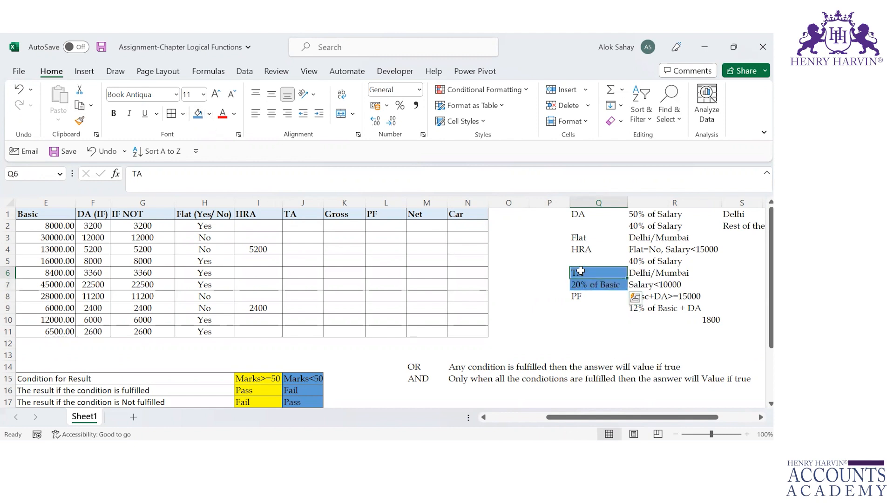
{"action": "left_click", "coordinate": [590, 283]}
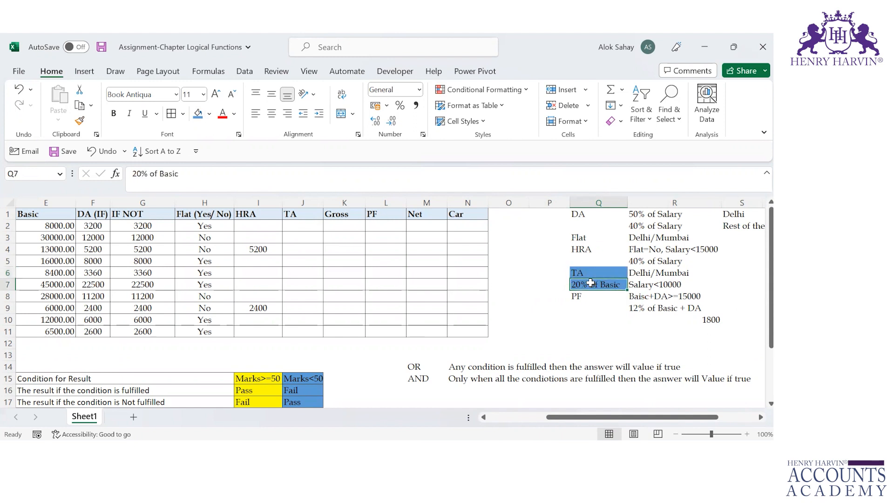
{"action": "left_click", "coordinate": [643, 273]}
{"action": "key", "text": "shift+Down"}
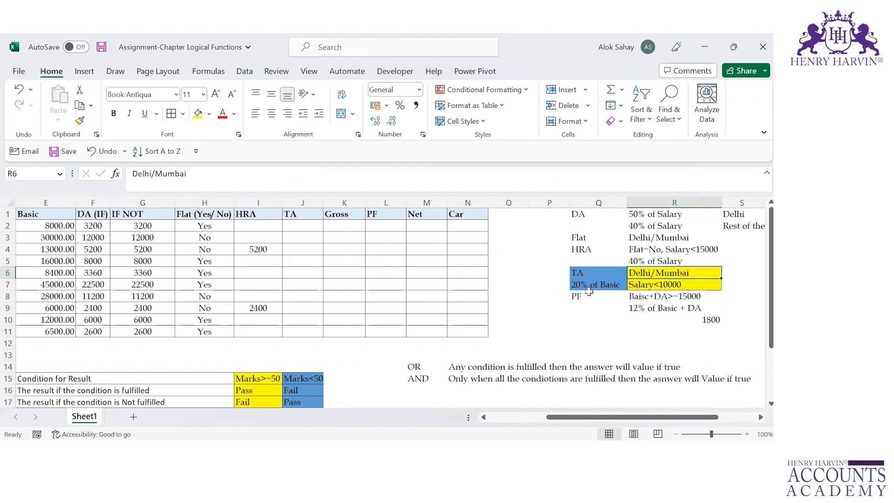
Begin the TA formula in J2 with an IF function and a nested AND function as its logical test
{"action": "left_click", "coordinate": [291, 224]}
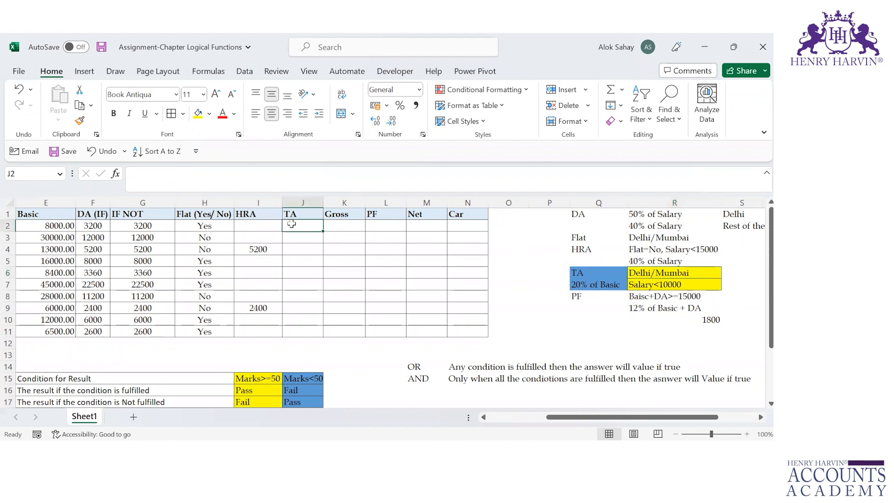
{"action": "type", "text": "=IF("}
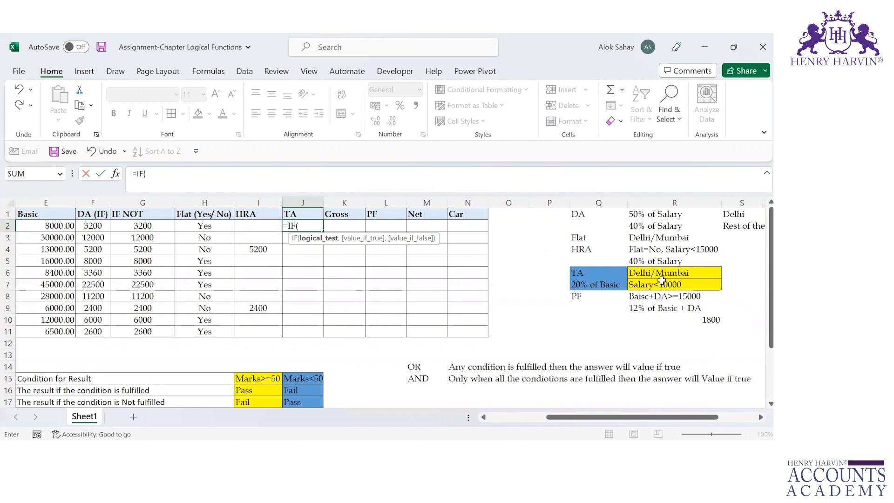
{"action": "type", "text": "and"}
{"action": "key", "text": "Tab"}
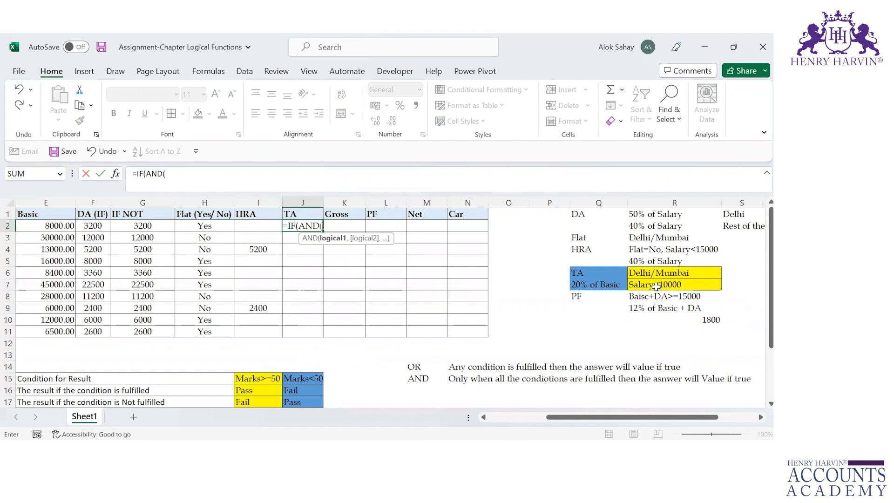
{"action": "left_click", "coordinate": [656, 286]}
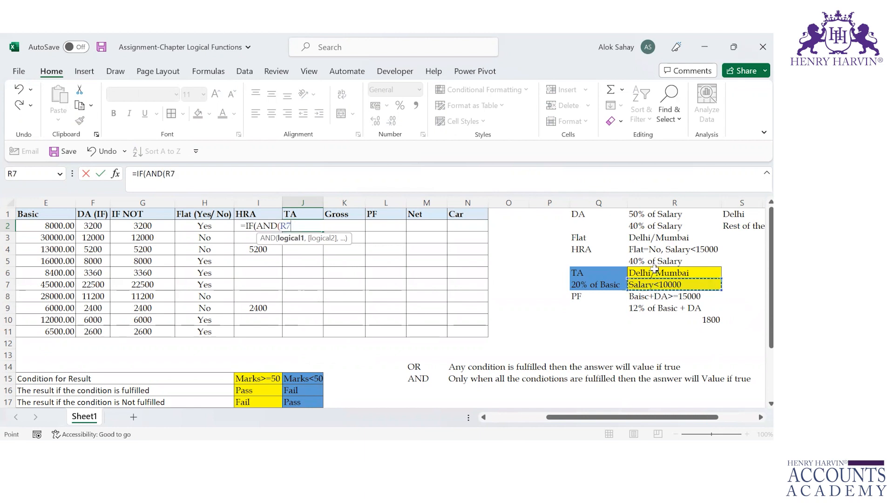
{"action": "left_click", "coordinate": [658, 270]}
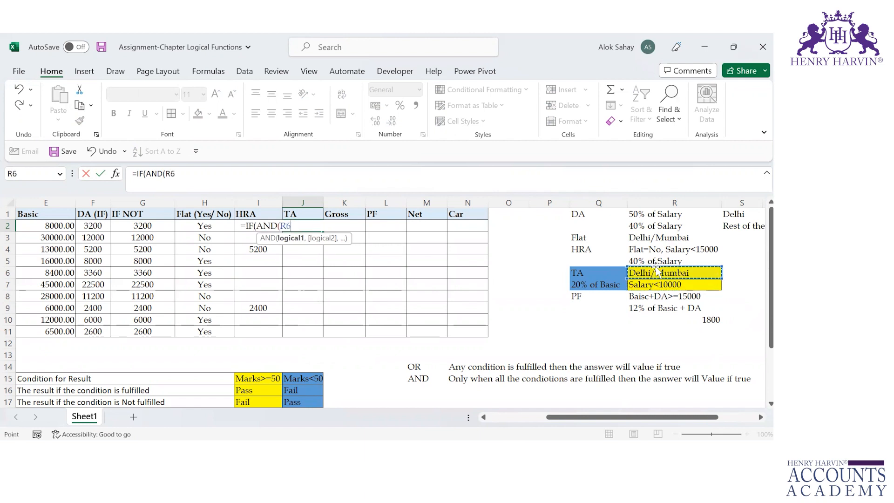
{"action": "key", "text": "BackSpace"}
{"action": "key", "text": "BackSpace"}
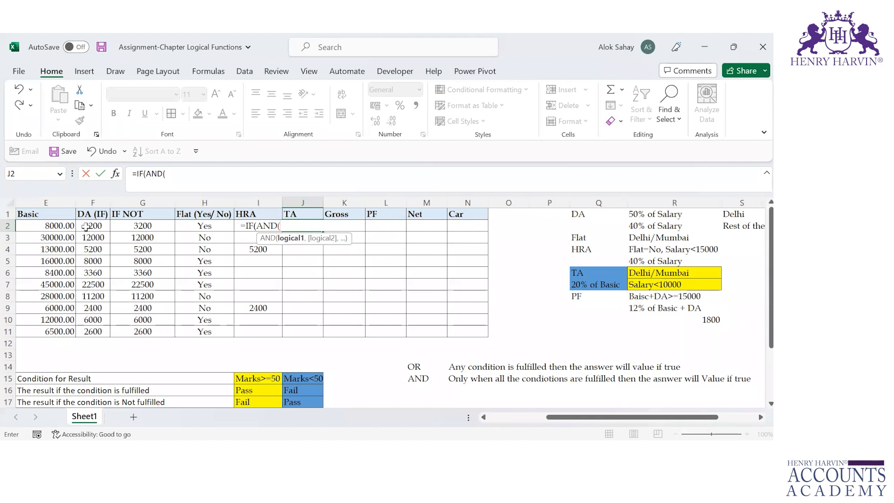
Enter E2<10000 as the first AND condition in the J2 formula
{"action": "left_click", "coordinate": [50, 227]}
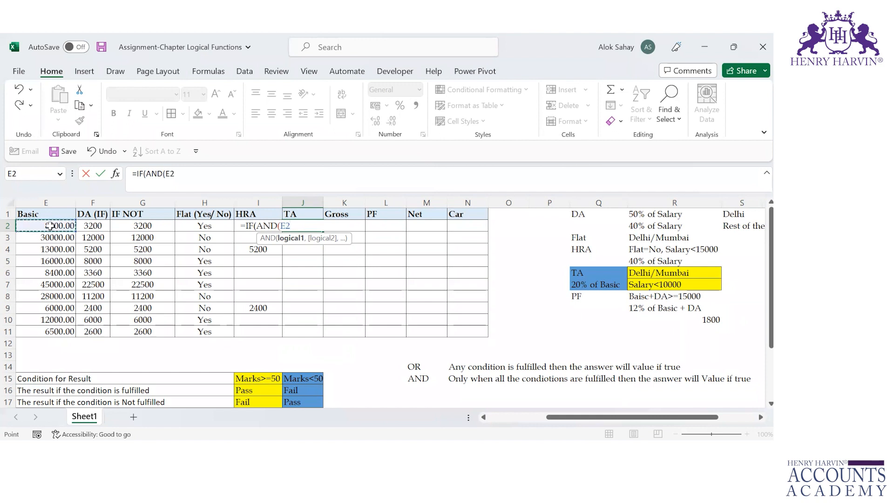
{"action": "type", "text": "<10000,"}
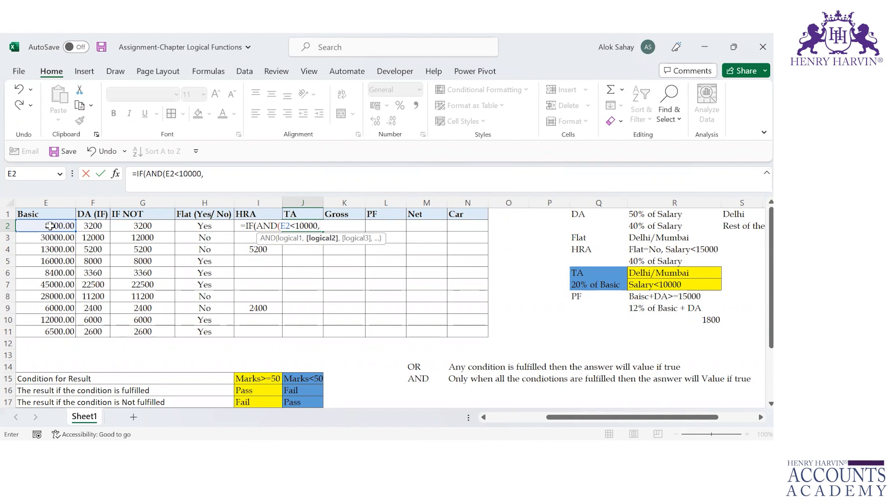
Nest an OR function as the second AND condition in J2, with D2=$D$2 as its first test
{"action": "type", "text": "or"}
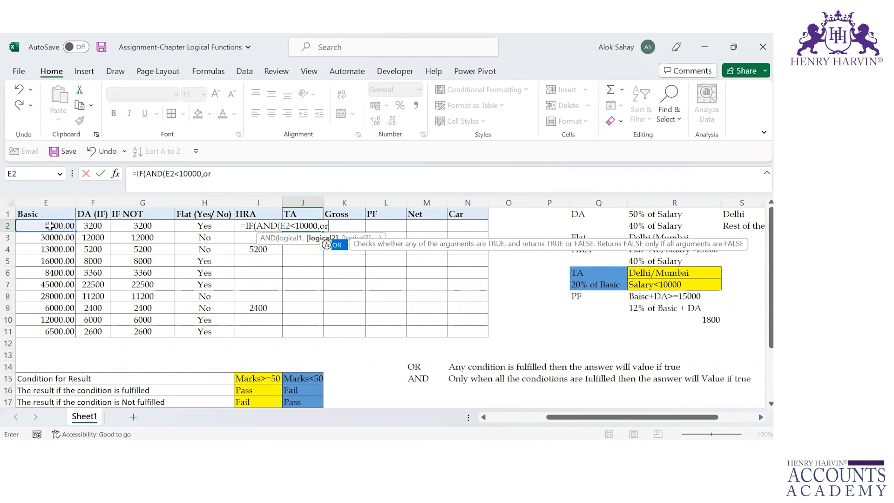
{"action": "key", "text": "Tab"}
{"action": "left_click", "coordinate": [46, 225]}
{"action": "key", "text": "Left"}
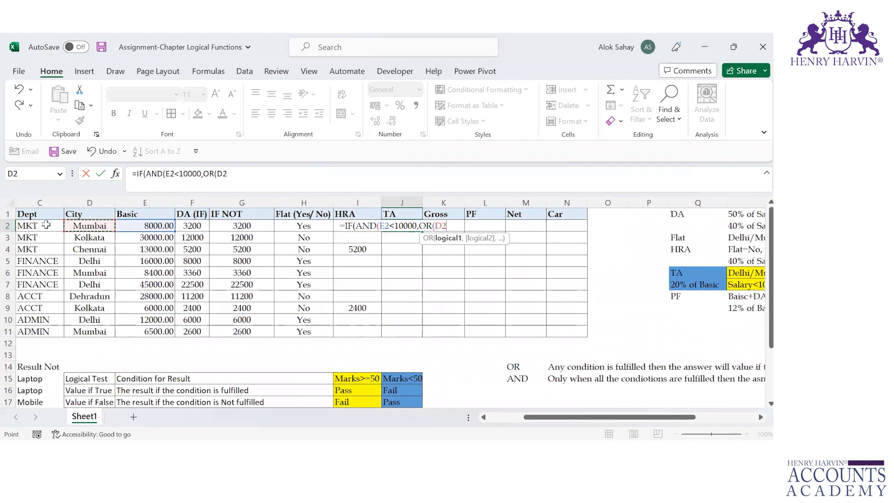
{"action": "type", "text": "="}
{"action": "left_click", "coordinate": [46, 225]}
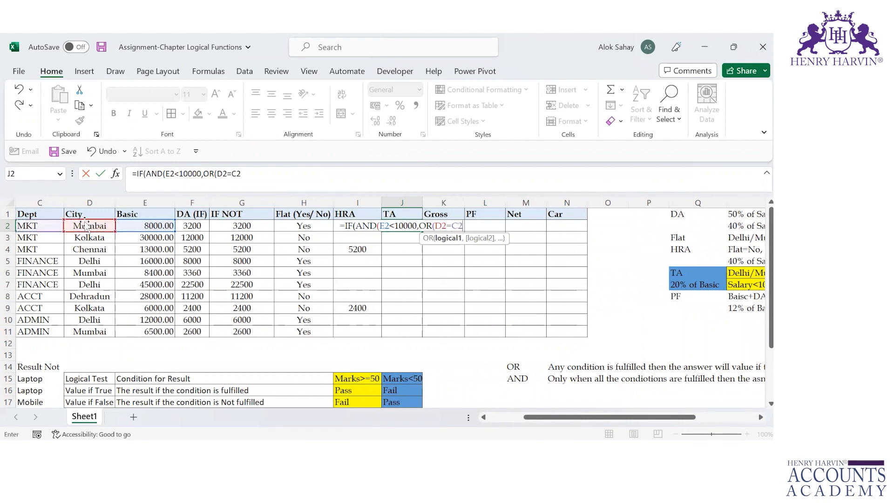
{"action": "double_click", "coordinate": [457, 226]}
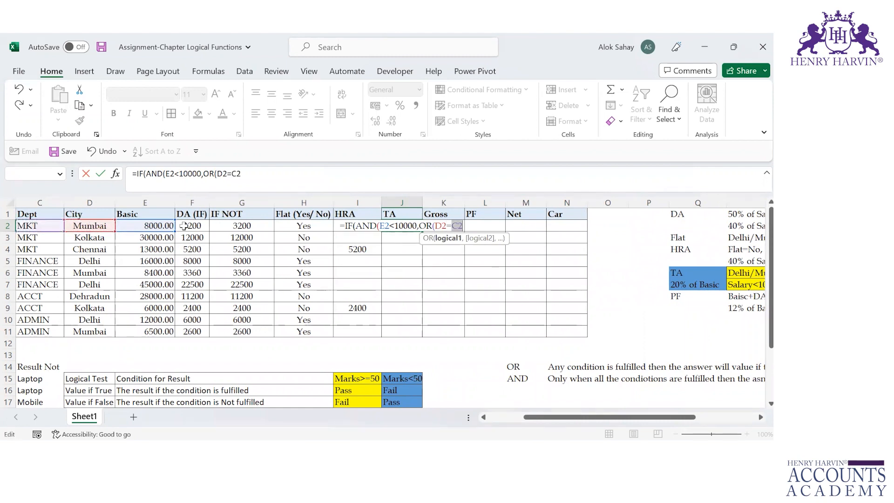
{"action": "left_click", "coordinate": [93, 223]}
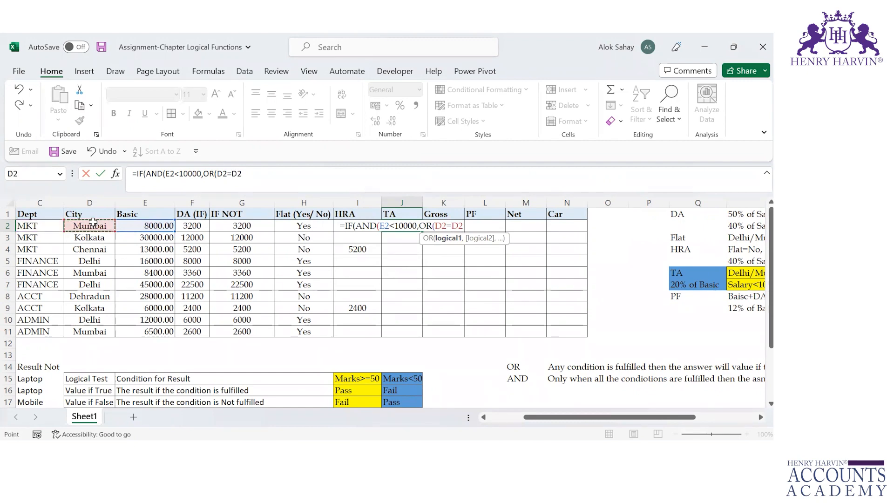
{"action": "key", "text": "F4"}
{"action": "type", "text": ","}
Add D2=$D$5 as the second OR test in the J2 formula and close the OR and AND functions
{"action": "left_click", "coordinate": [93, 224]}
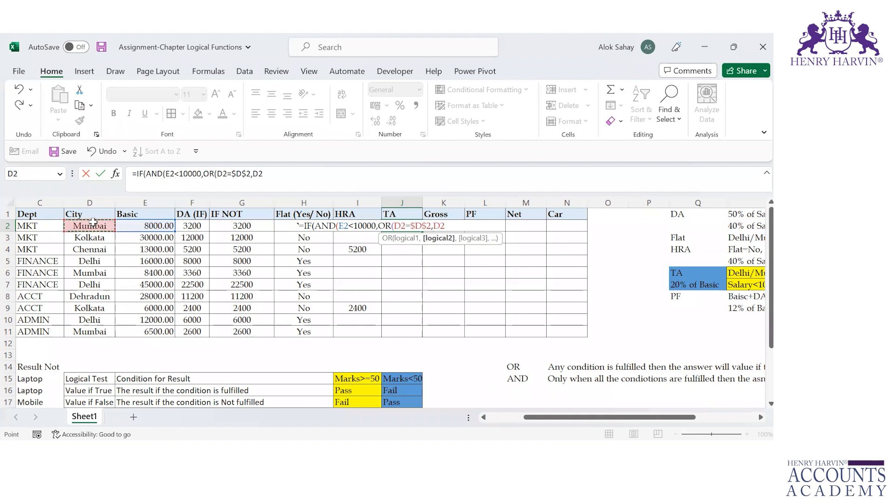
{"action": "type", "text": "="}
{"action": "left_click", "coordinate": [93, 261]}
{"action": "key", "text": "F4"}
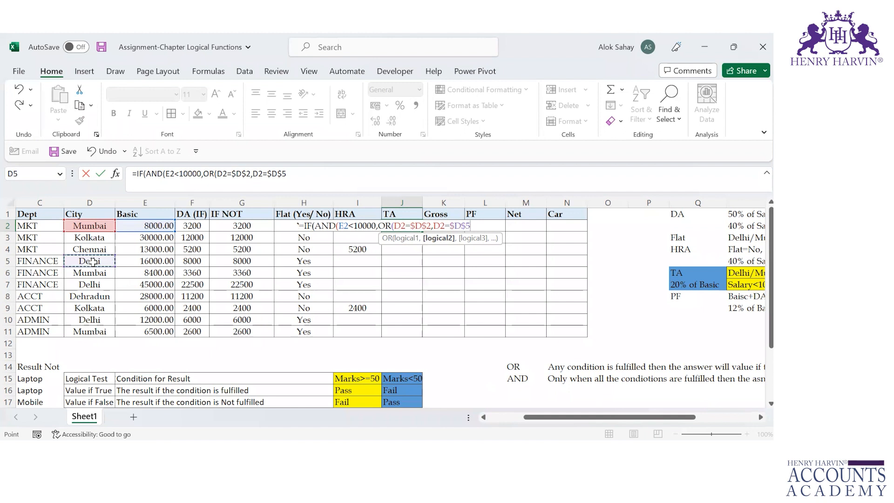
{"action": "type", "text": ")"}
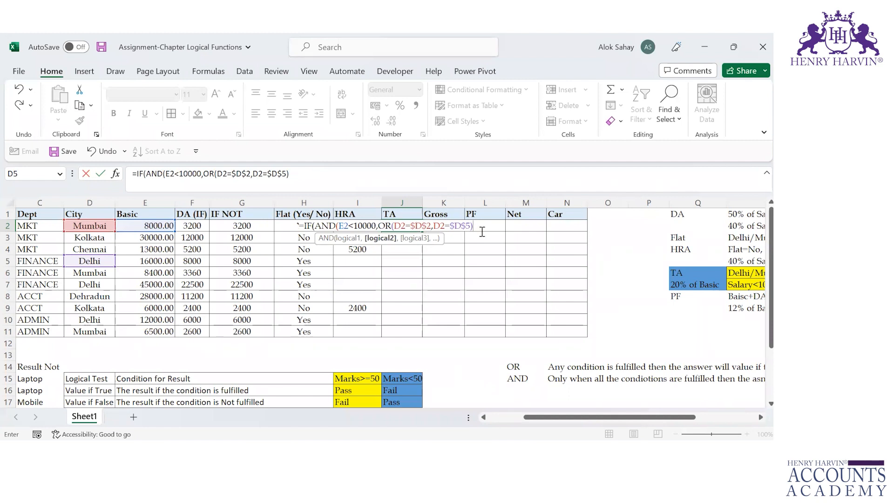
{"action": "type", "text": "),"}
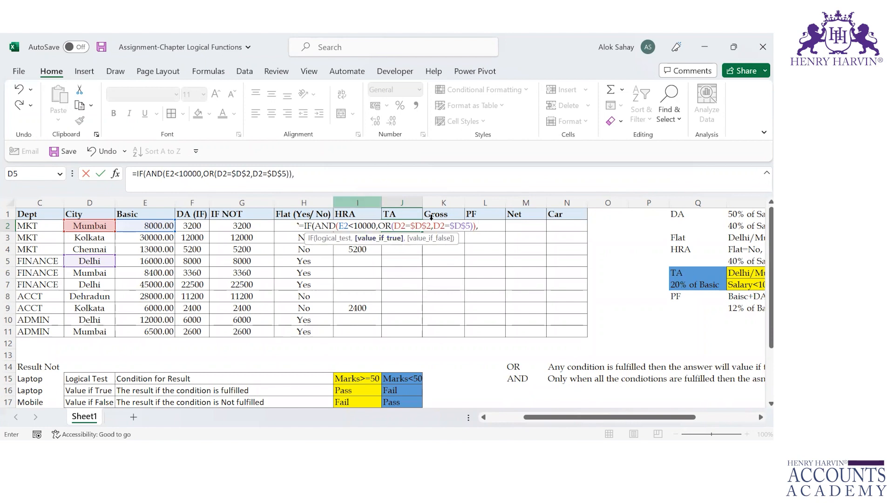
Set E2*20% as the value if true in the J2 TA formula
{"action": "key", "text": "Left"}
{"action": "key", "text": "Left"}
{"action": "key", "text": "Left"}
{"action": "key", "text": "Left"}
{"action": "key", "text": "Left"}
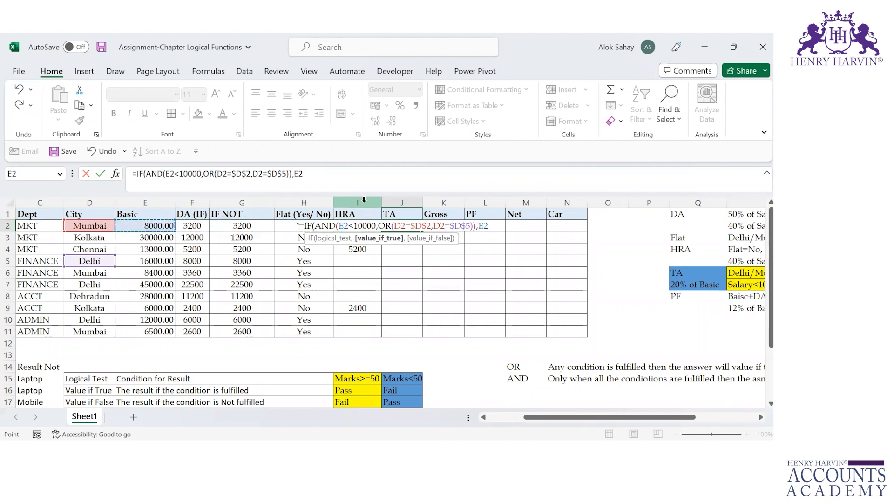
{"action": "type", "text": "*20%"}
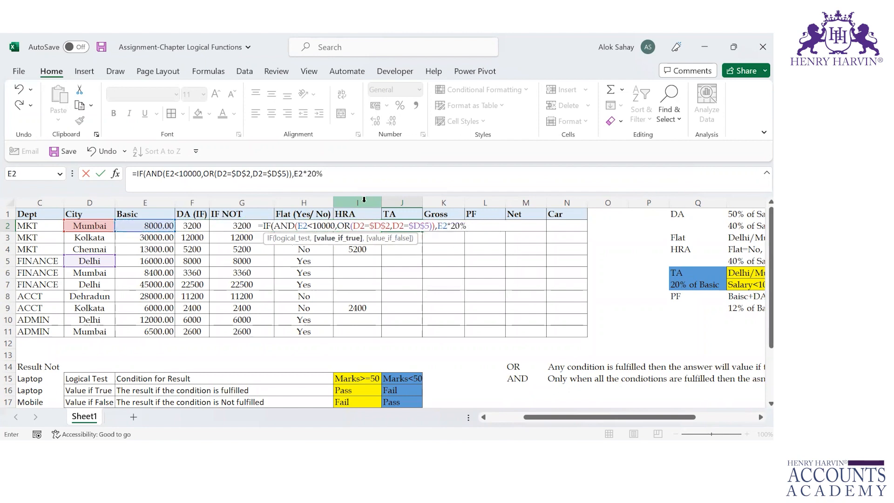
{"action": "type", "text": ","}
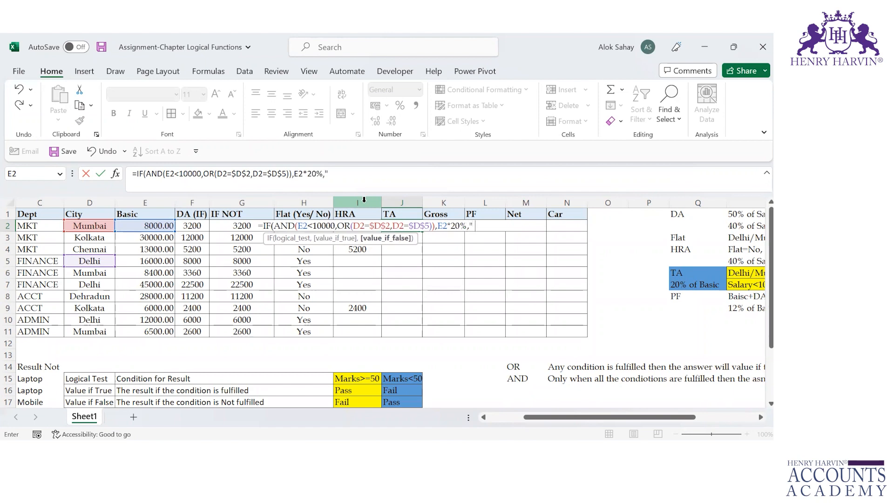
Finish the J2 formula with a blank space " " as the false value, and fill it down to J11
{"action": "type", "text": ")"}
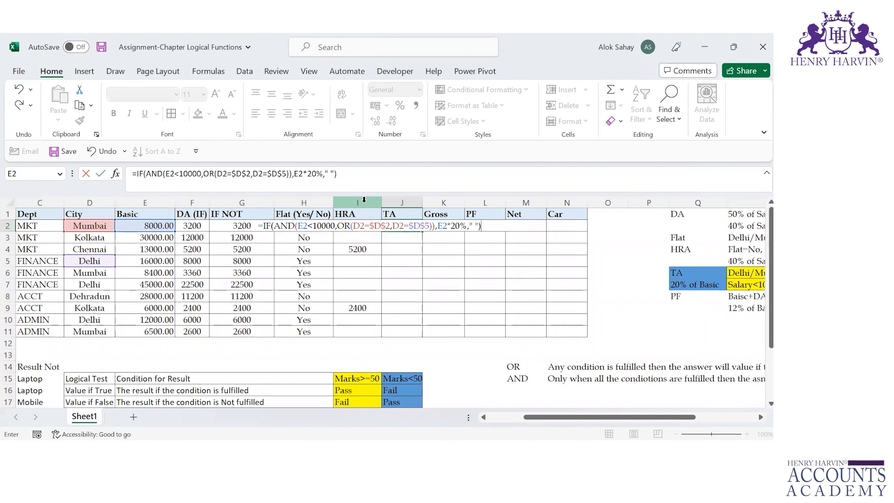
{"action": "key", "text": "Return"}
{"action": "key", "text": "Up"}
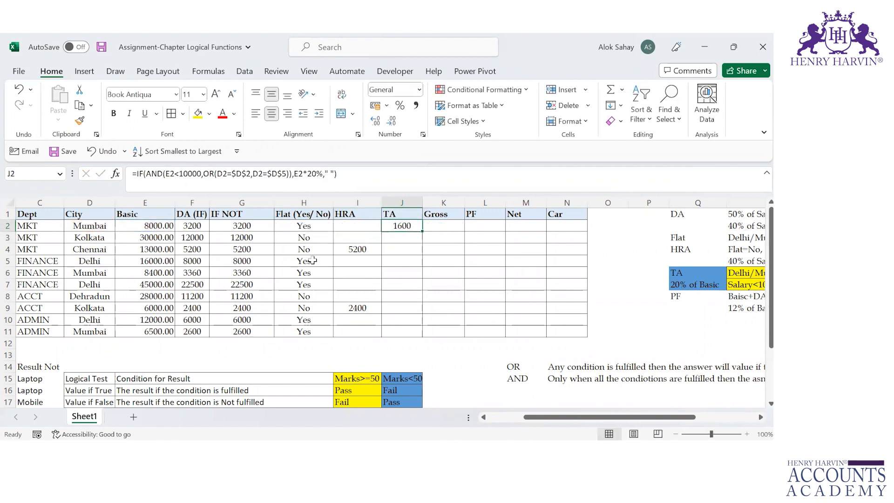
{"action": "double_click", "coordinate": [422, 231]}
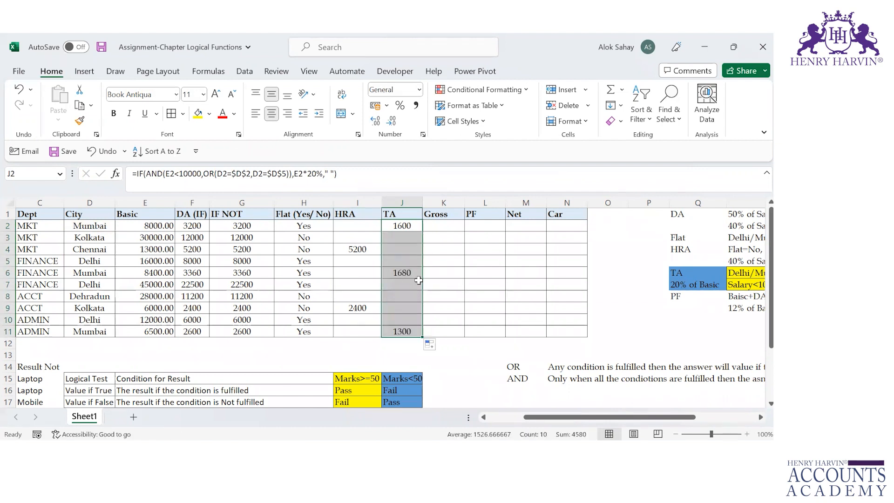
{"action": "key", "text": "Up"}
{"action": "key", "text": "Down"}
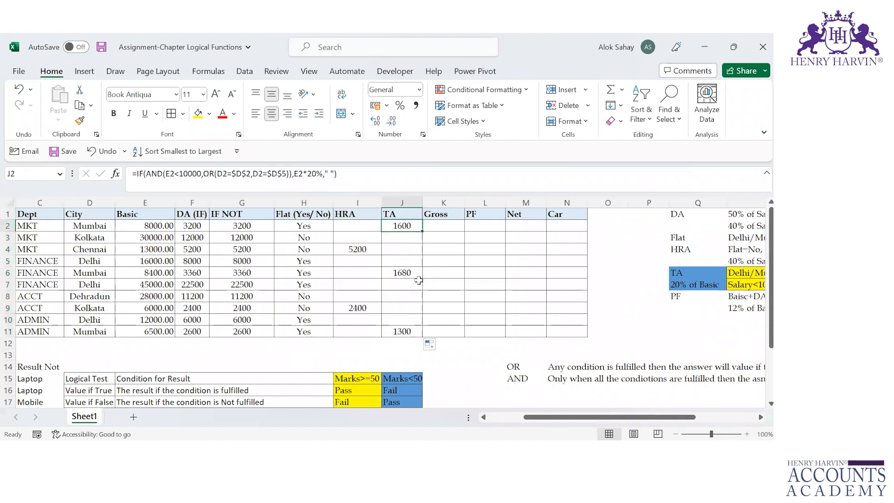
Check the City and Basic values in rows 2 and 6 against the TA results
{"action": "key", "text": "Left"}
{"action": "key", "text": "Left"}
{"action": "key", "text": "Left"}
{"action": "key", "text": "Left"}
{"action": "key", "text": "Left"}
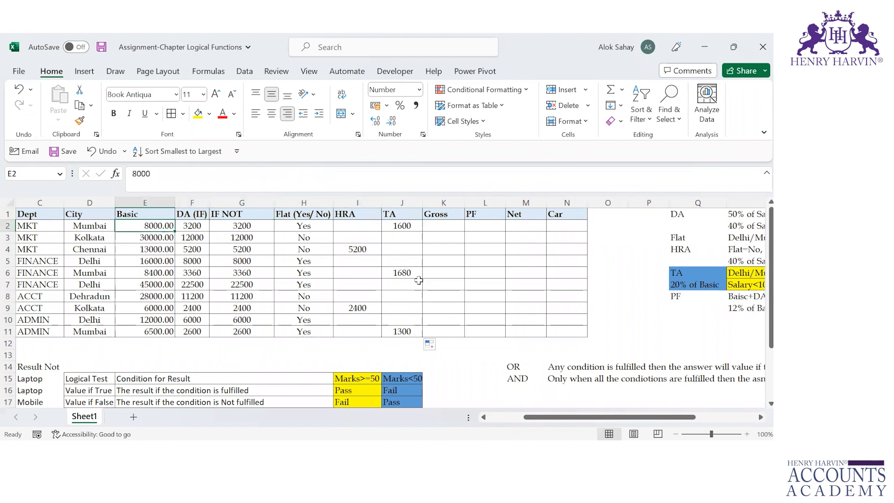
{"action": "key", "text": "Left"}
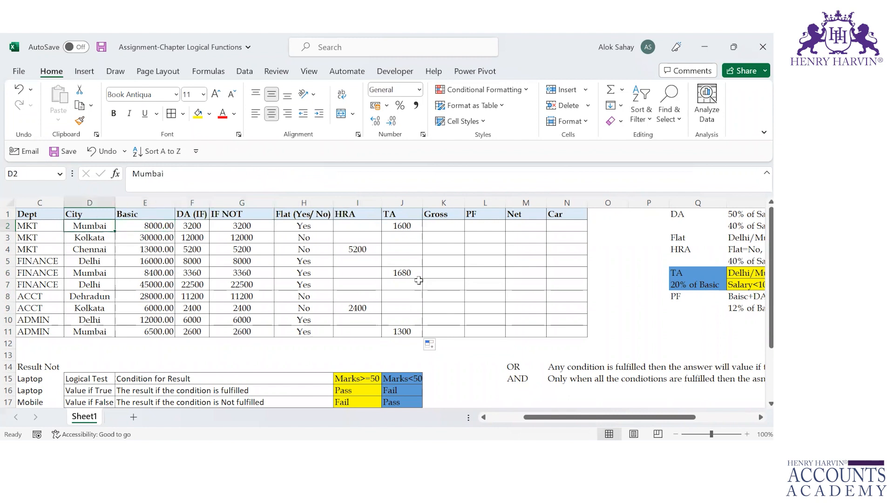
{"action": "key", "text": "Down"}
{"action": "key", "text": "Down"}
{"action": "key", "text": "Down"}
{"action": "key", "text": "Down"}
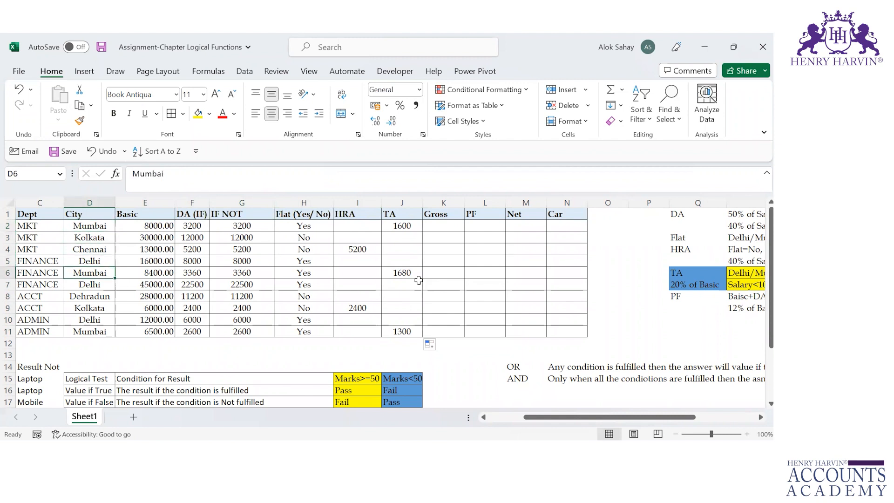
{"action": "key", "text": "Right"}
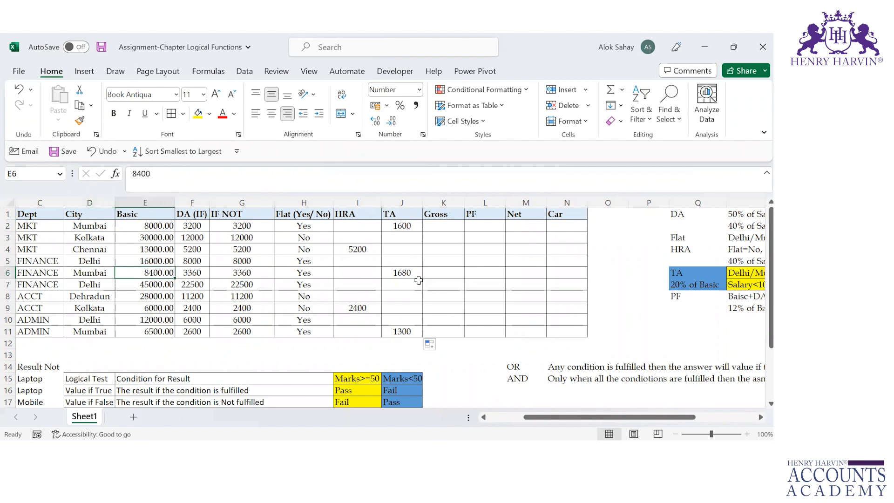
Compare City, Basic and TA in rows 5 and 6 with the Delhi/Mumbai and Salary<10000 conditions in R6 and R7
{"action": "key", "text": "Up"}
{"action": "key", "text": "Left"}
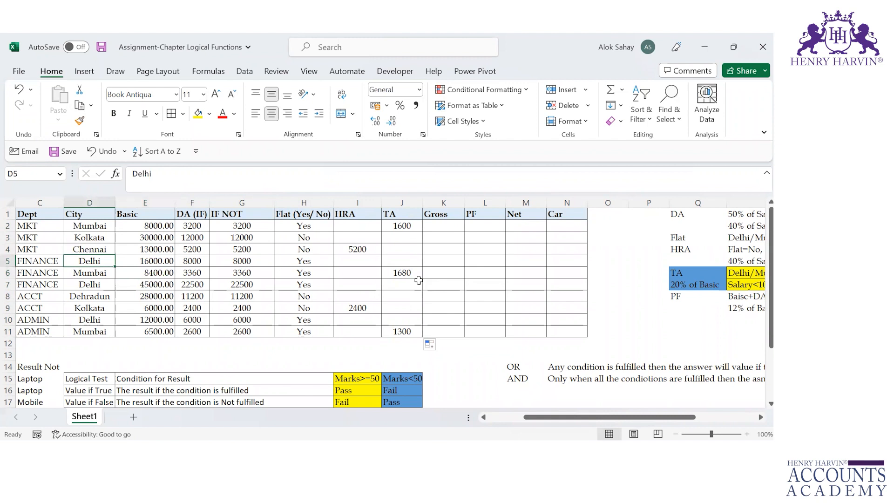
{"action": "key", "text": "Right"}
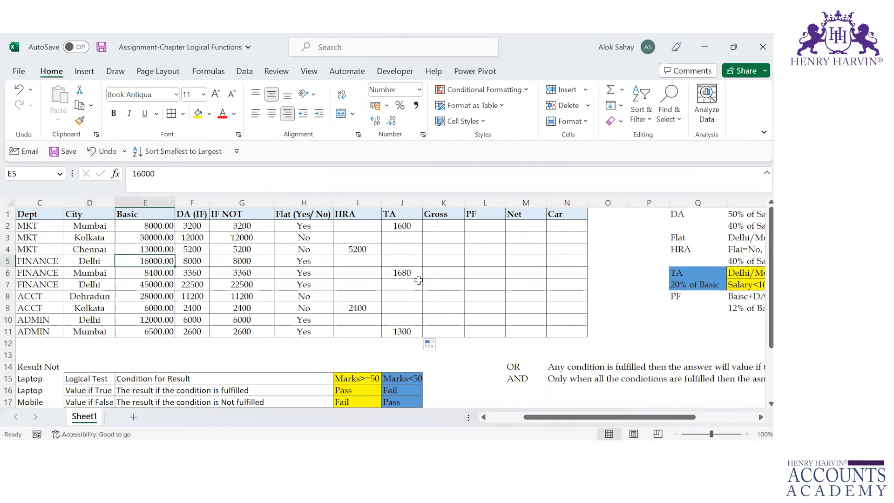
{"action": "key", "text": "Right"}
{"action": "key", "text": "Right"}
{"action": "key", "text": "Right"}
{"action": "key", "text": "Right"}
{"action": "key", "text": "Right"}
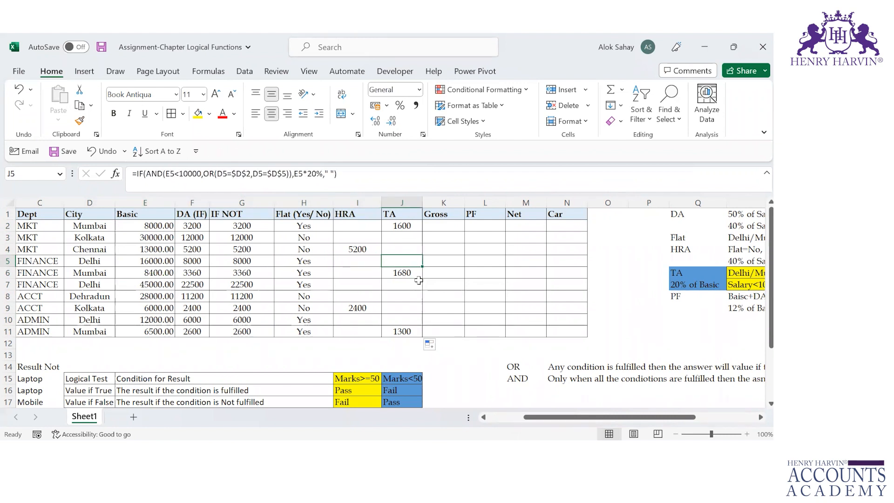
{"action": "key", "text": "Down"}
{"action": "key", "text": "Left"}
{"action": "key", "text": "Left"}
{"action": "key", "text": "Left"}
{"action": "key", "text": "Left"}
{"action": "key", "text": "Left"}
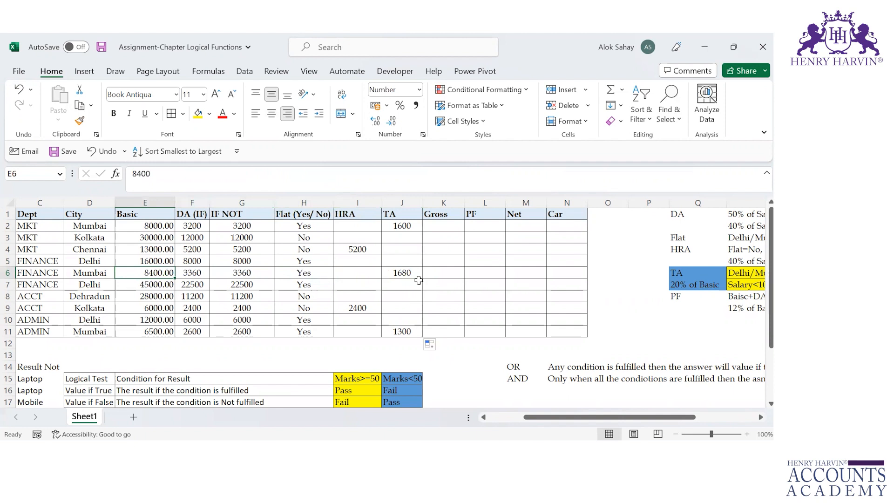
{"action": "key", "text": "Left"}
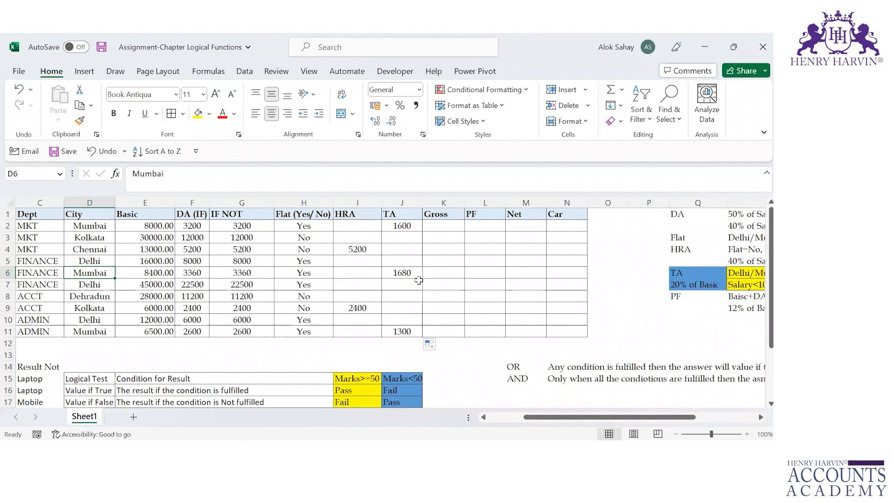
{"action": "left_click", "coordinate": [747, 285]}
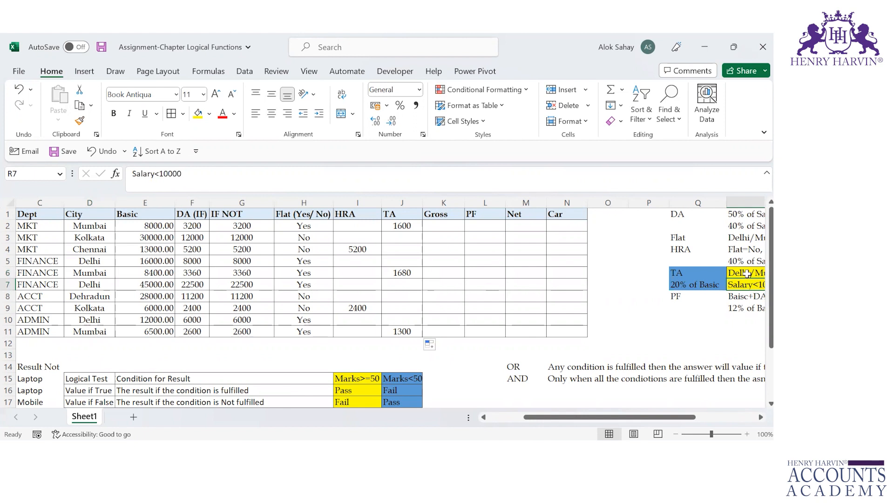
{"action": "left_click", "coordinate": [748, 274]}
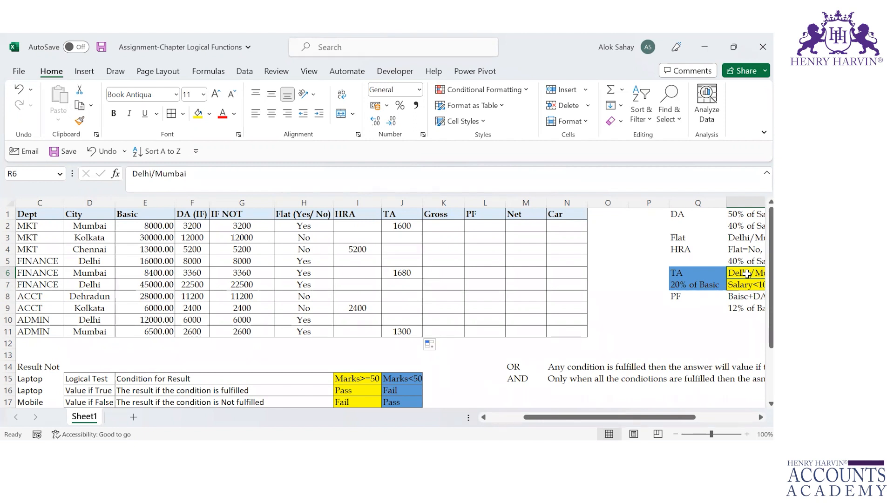
Start the Gross formula in K2 by adding Basic and DA as =E2+F2
{"action": "left_click", "coordinate": [442, 225]}
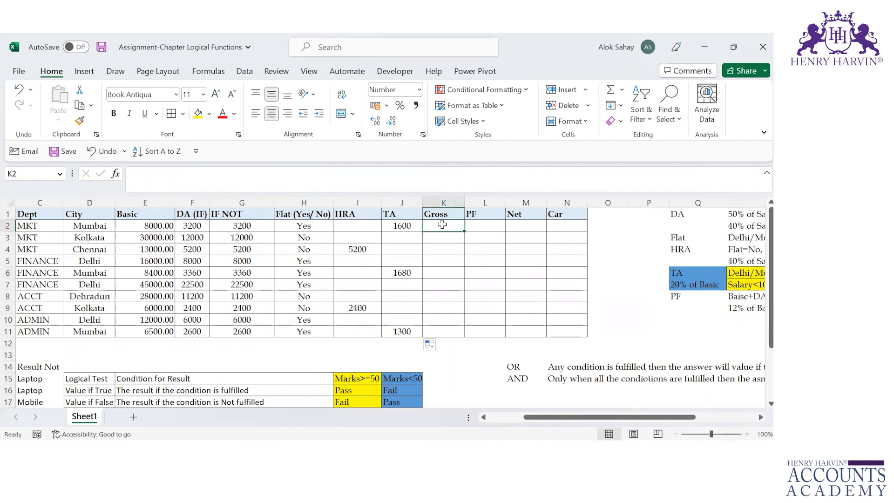
{"action": "type", "text": "="}
{"action": "key", "text": "Left"}
{"action": "key", "text": "Left"}
{"action": "key", "text": "Left"}
{"action": "key", "text": "Left"}
{"action": "key", "text": "Left"}
{"action": "key", "text": "Left"}
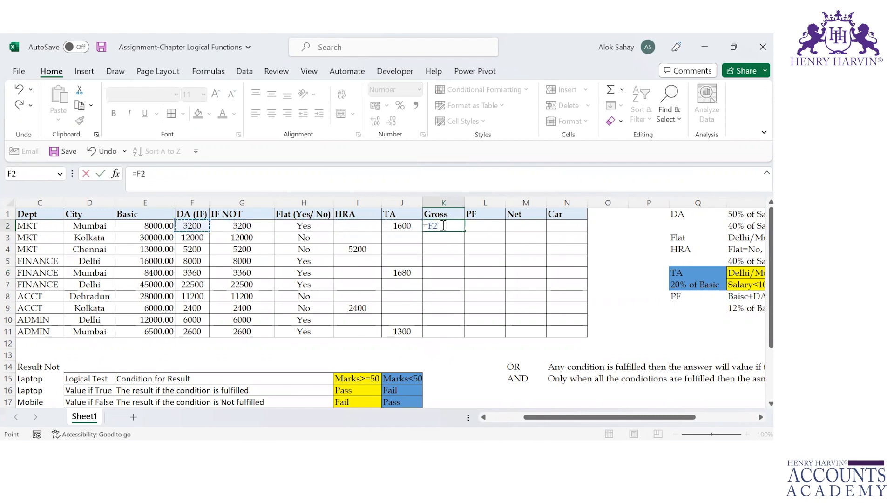
{"action": "type", "text": "+"}
{"action": "key", "text": "Left"}
{"action": "key", "text": "Left"}
{"action": "key", "text": "Left"}
{"action": "key", "text": "Left"}
{"action": "key", "text": "Left"}
Add HRA (I2) and TA (J2) to complete the K2 Gross formula as =E2+F2+I2+J2
{"action": "type", "text": "+"}
{"action": "key", "text": "Left"}
{"action": "key", "text": "Left"}
{"action": "key", "text": "Left"}
{"action": "key", "text": "Right"}
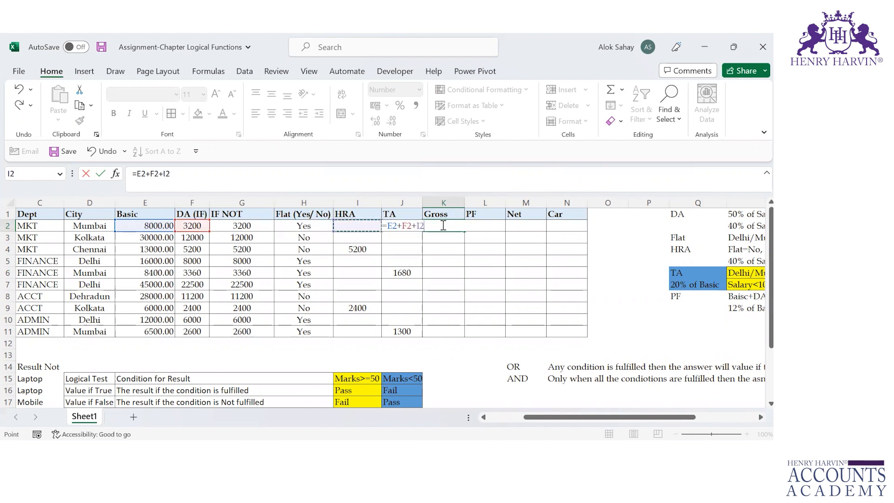
{"action": "type", "text": "+"}
{"action": "key", "text": "Left"}
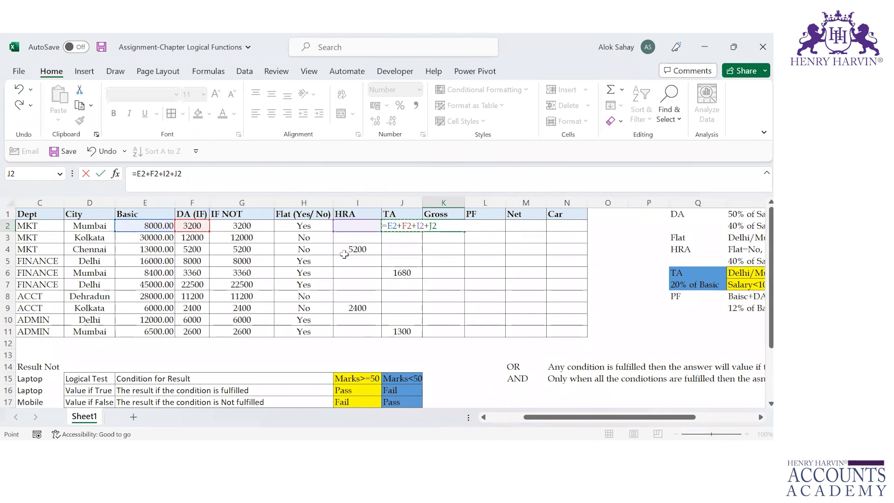
{"action": "key", "text": "Return"}
{"action": "key", "text": "Up"}
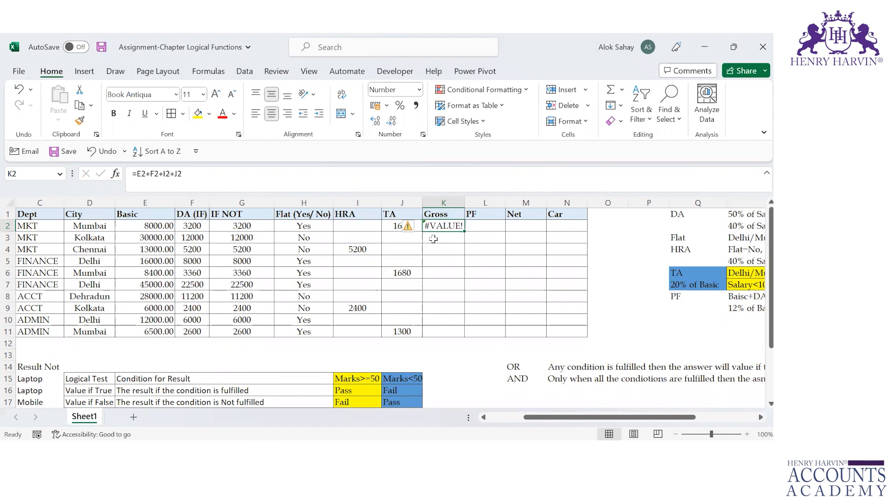
Inspect the cell references in the K2 Gross formula and the false value in the I2 HRA formula
{"action": "key", "text": "F2"}
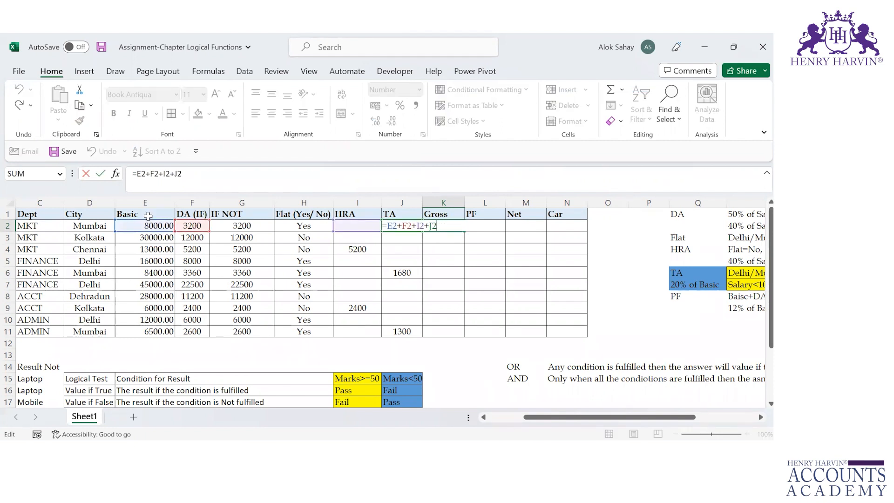
{"action": "key", "text": "Escape"}
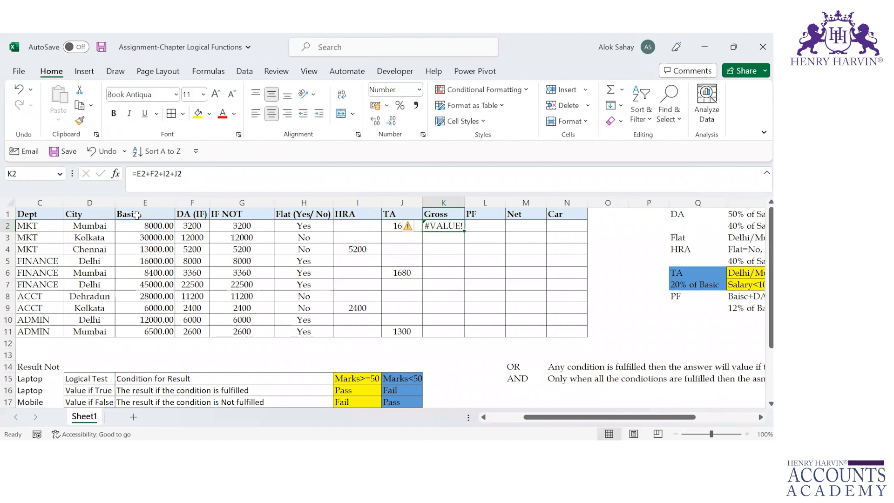
{"action": "left_click", "coordinate": [358, 226]}
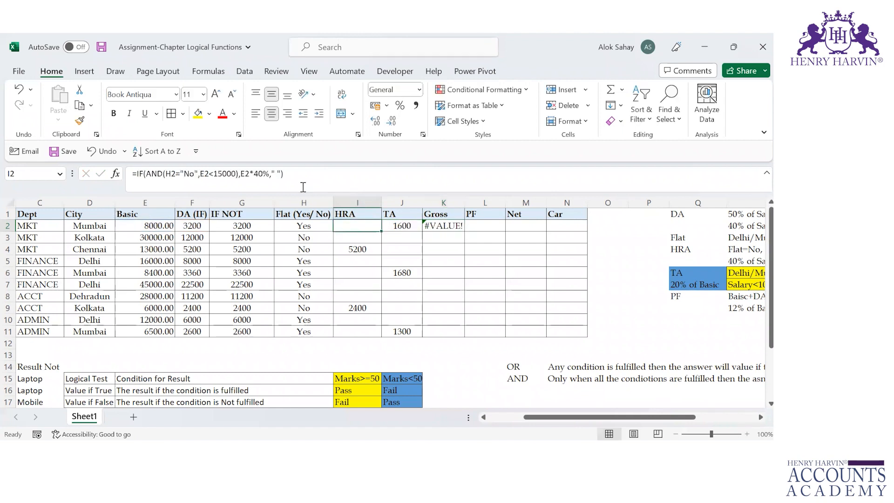
{"action": "left_click", "coordinate": [278, 173]}
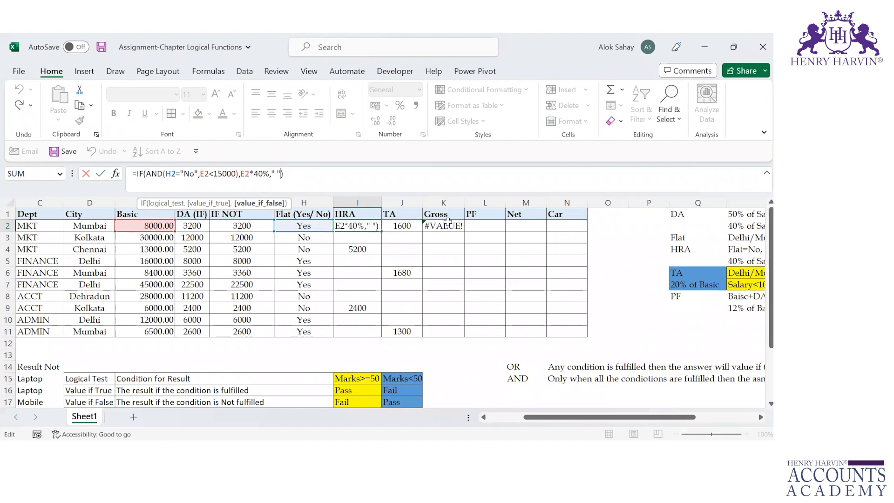
{"action": "left_click", "coordinate": [326, 203]}
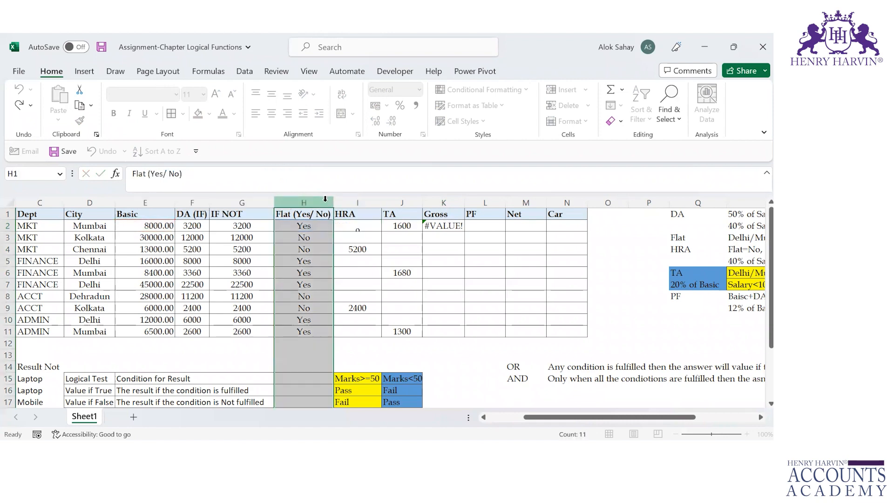
Replace the blank false value in the I2 HRA formula with 0 and fill the formula down to I11
{"action": "left_click", "coordinate": [363, 224]}
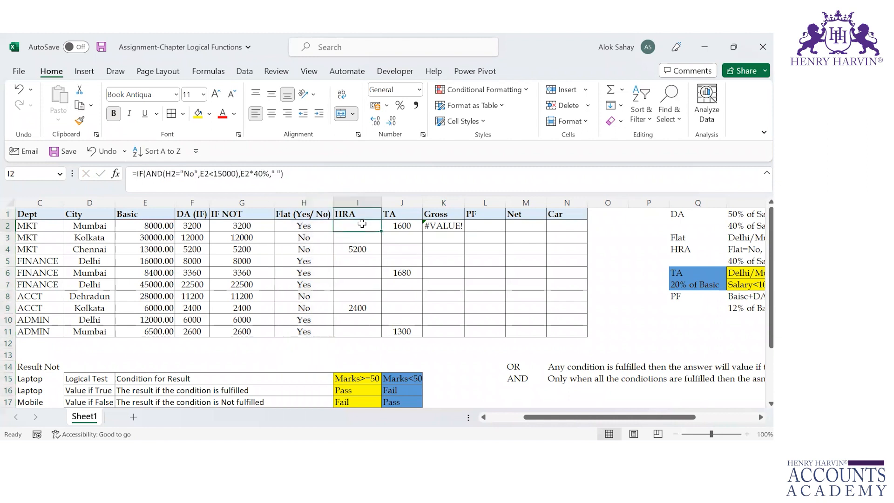
{"action": "left_click", "coordinate": [282, 173]}
{"action": "key", "text": "BackSpace"}
{"action": "key", "text": "BackSpace"}
{"action": "key", "text": "BackSpace"}
{"action": "type", "text": "0"}
{"action": "key", "text": "Return"}
{"action": "key", "text": "Up"}
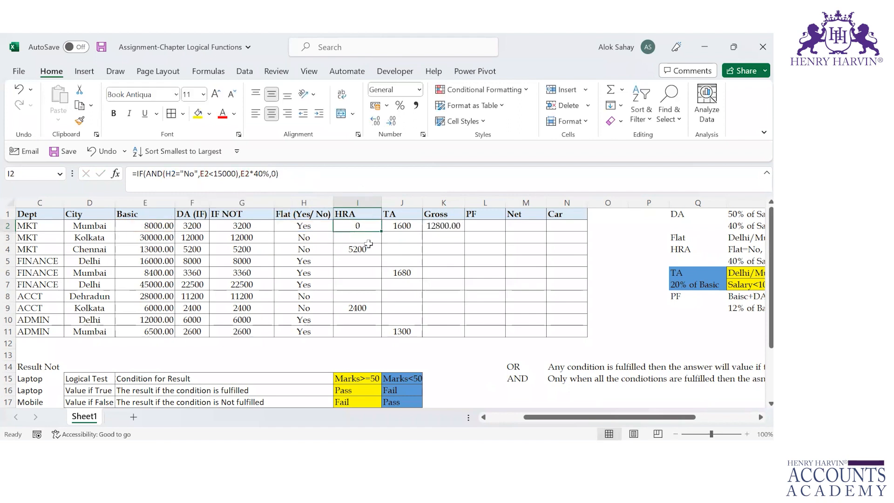
{"action": "double_click", "coordinate": [381, 230]}
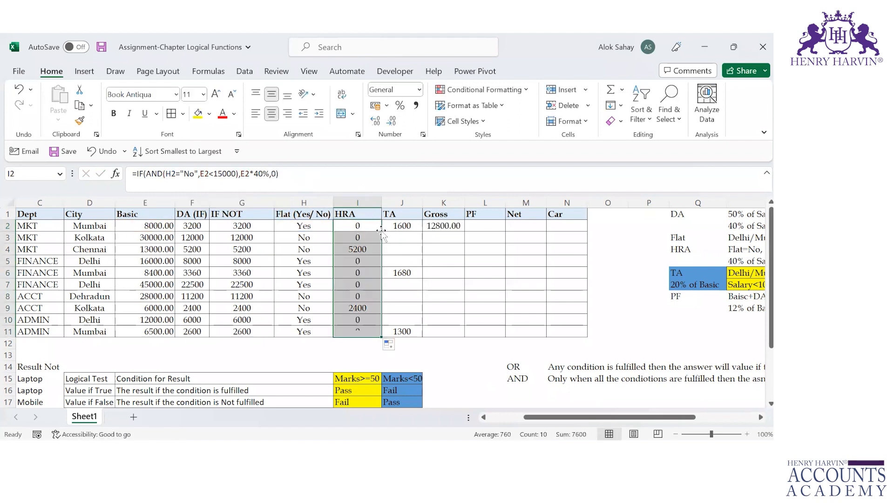
Copy the Gross formula from K2 into K3
{"action": "left_click", "coordinate": [402, 225]}
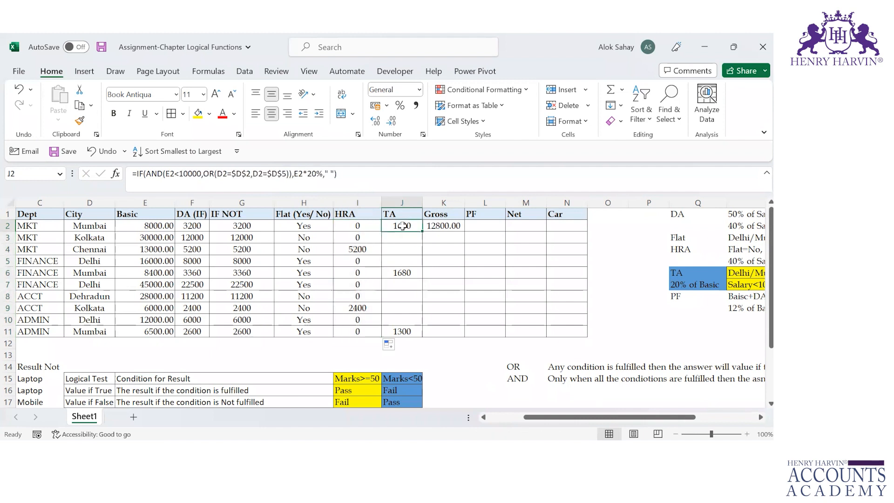
{"action": "left_click", "coordinate": [450, 227]}
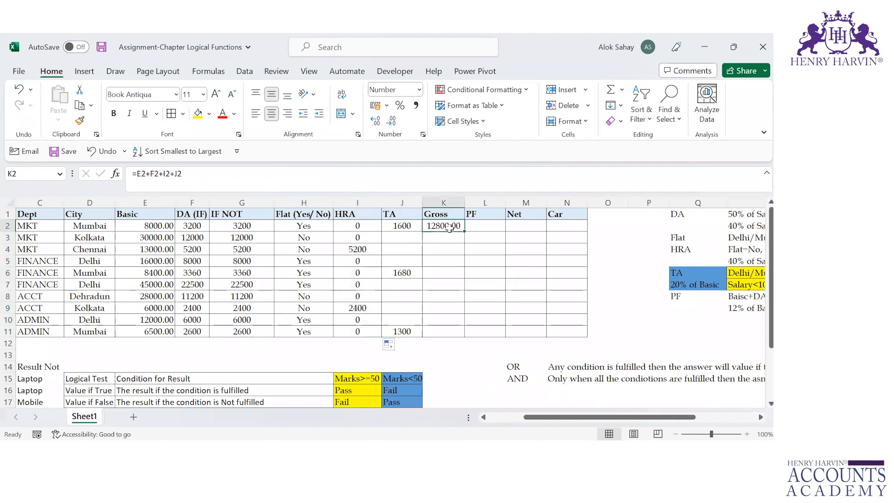
{"action": "key", "text": "ctrl+c"}
{"action": "key", "text": "Down"}
{"action": "key", "text": "ctrl+v"}
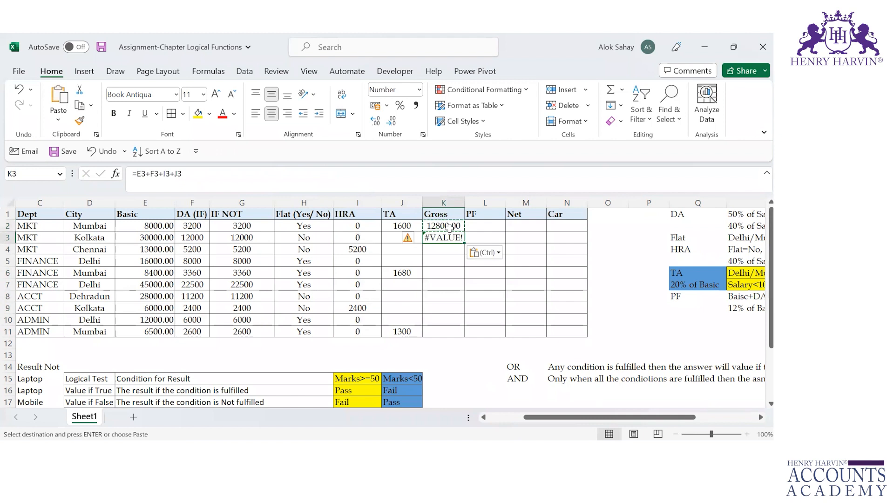
Replace the blank false value in the J2 TA formula with 0 and fill the formula down to J11
{"action": "double_click", "coordinate": [391, 225]}
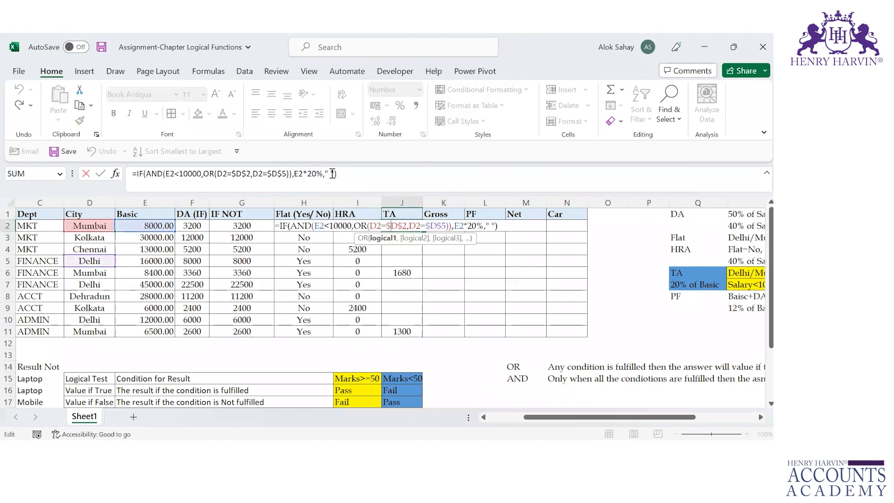
{"action": "key", "text": "BackSpace"}
{"action": "key", "text": "BackSpace"}
{"action": "key", "text": "BackSpace"}
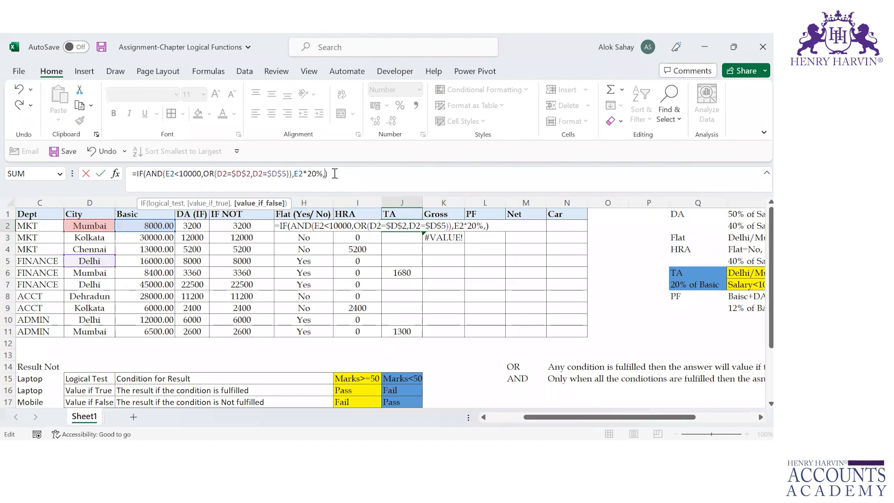
{"action": "type", "text": "0"}
{"action": "key", "text": "Return"}
{"action": "key", "text": "Up"}
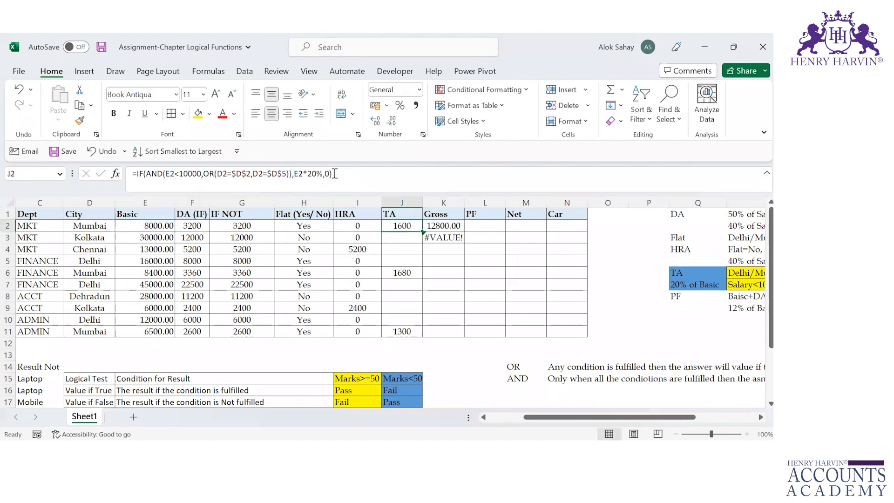
{"action": "double_click", "coordinate": [423, 231]}
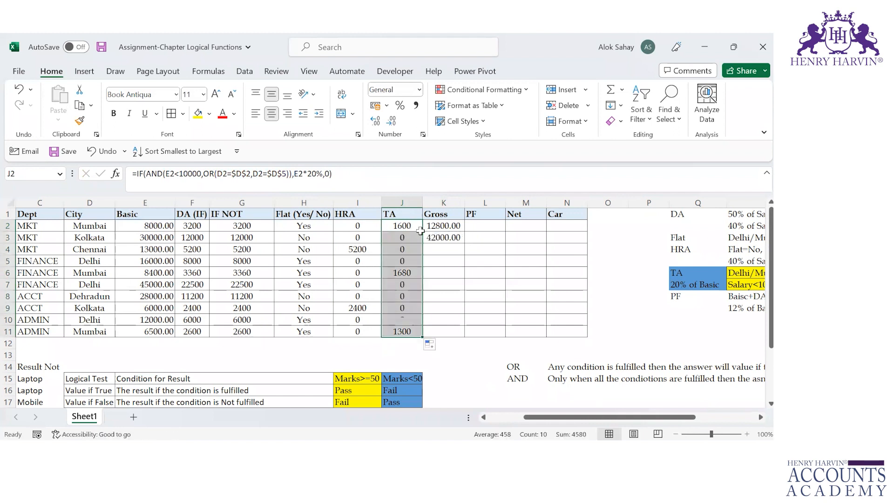
Fill the Gross formula from K2 down to K11 and select L2 in the PF column
{"action": "left_click", "coordinate": [446, 227]}
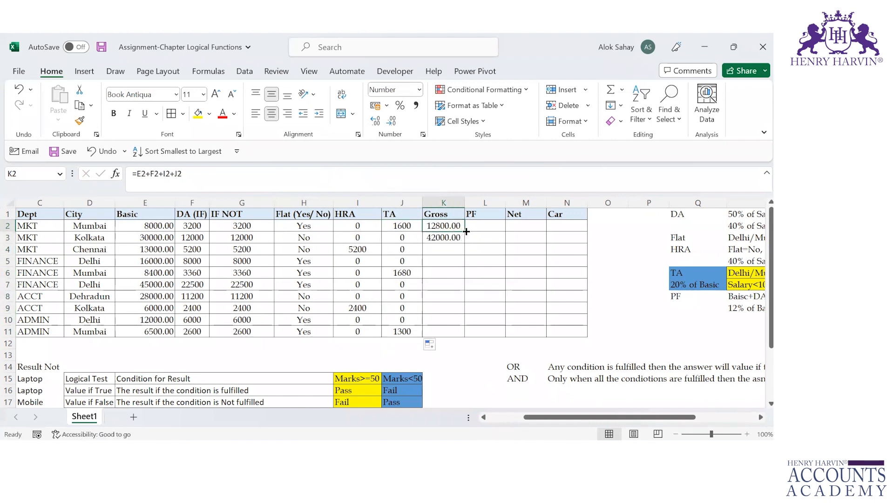
{"action": "double_click", "coordinate": [466, 231]}
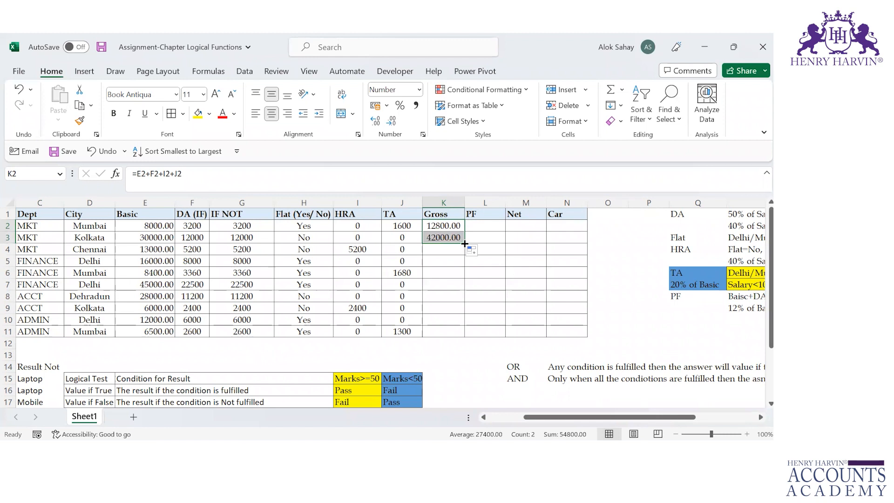
{"action": "double_click", "coordinate": [464, 243]}
{"action": "left_click", "coordinate": [487, 218]}
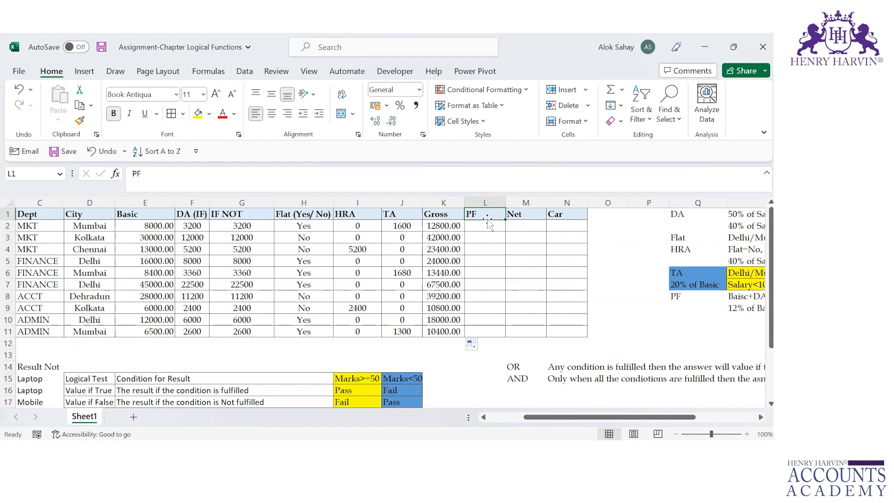
{"action": "left_click", "coordinate": [481, 225]}
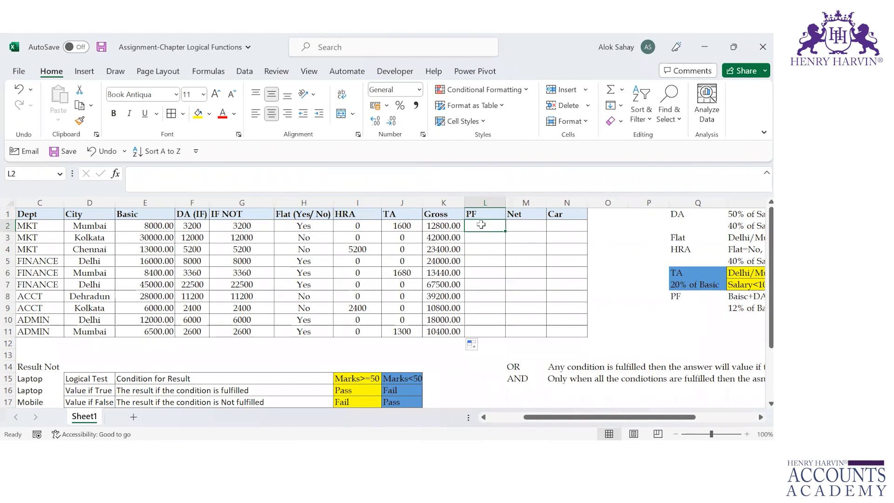
Review the PF rule in R8:R10, covering the Basic+DA condition and its two possible results
{"action": "key", "text": "Right"}
{"action": "key", "text": "Right"}
{"action": "key", "text": "Right"}
{"action": "key", "text": "Right"}
{"action": "key", "text": "Right"}
{"action": "key", "text": "Right"}
{"action": "key", "text": "Down"}
{"action": "key", "text": "Down"}
{"action": "key", "text": "Down"}
{"action": "key", "text": "Down"}
{"action": "key", "text": "Down"}
{"action": "key", "text": "Down"}
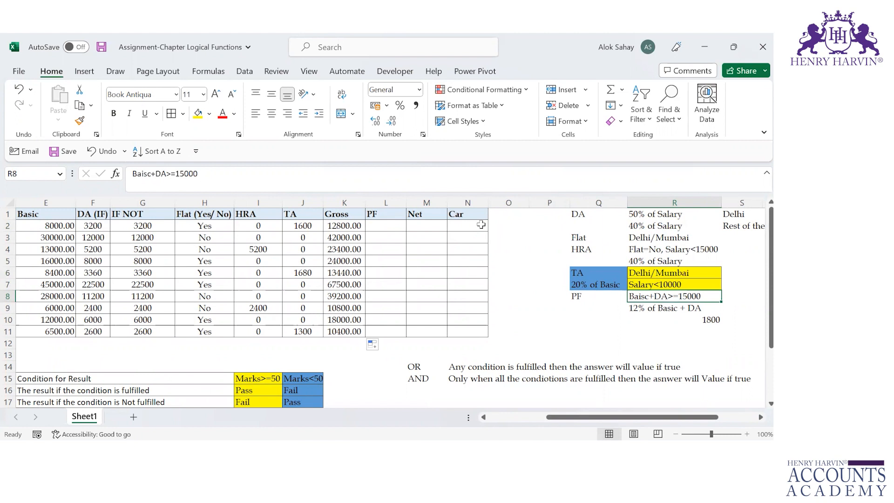
{"action": "key", "text": "Down"}
{"action": "key", "text": "Down"}
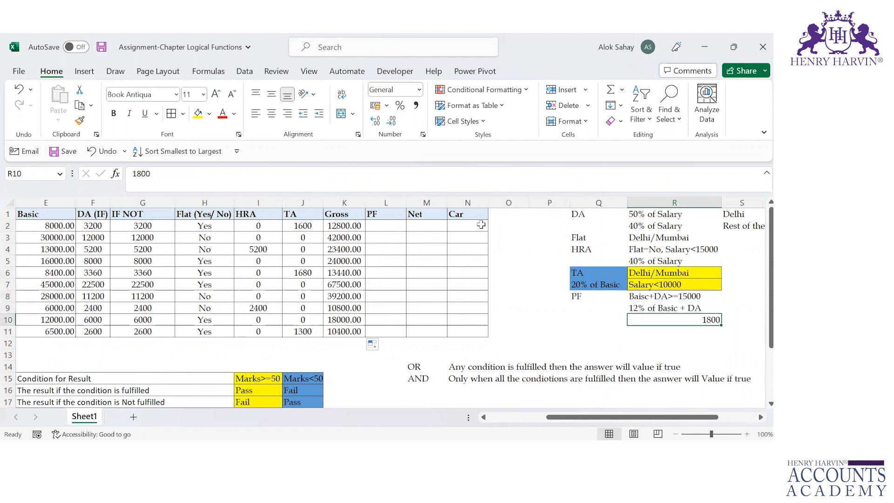
{"action": "key", "text": "Up"}
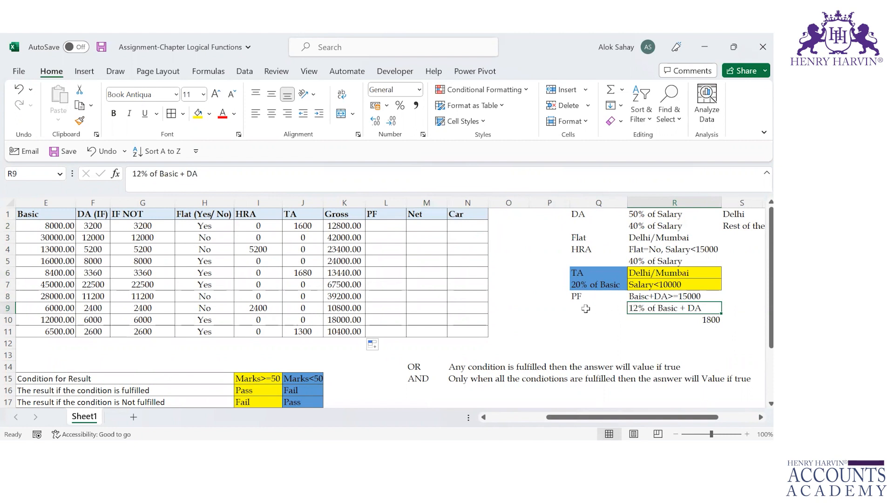
Label Q9 as "Result 1" beside the 12% rule and fill Q9:R9 with green
{"action": "left_click", "coordinate": [586, 308]}
{"action": "type", "text": "Result 1"}
{"action": "key", "text": "Return"}
{"action": "left_click_drag", "start_coordinate": [592, 307], "coordinate": [675, 308]}
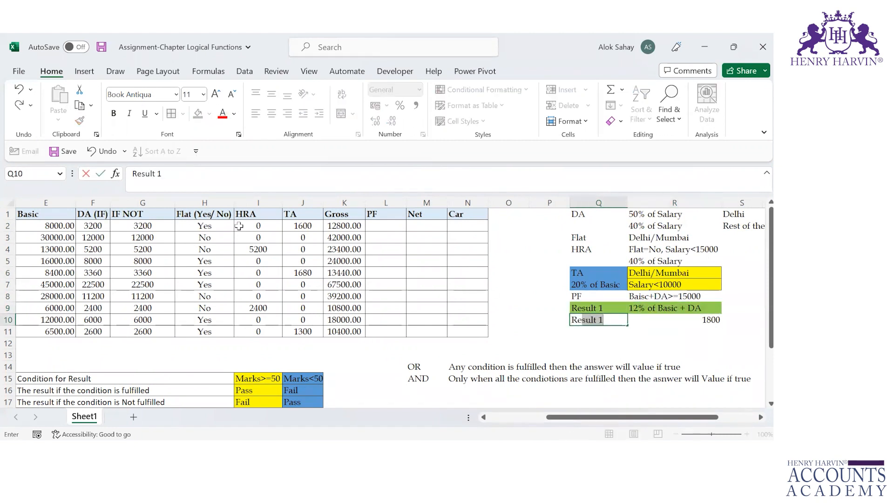
Label Q10 as "Result 2" beside the fixed PF amount and fill Q10:R10 with light orange
{"action": "type", "text": "sult 2"}
{"action": "key", "text": "Tab"}
{"action": "left_click_drag", "start_coordinate": [599, 320], "coordinate": [675, 320]}
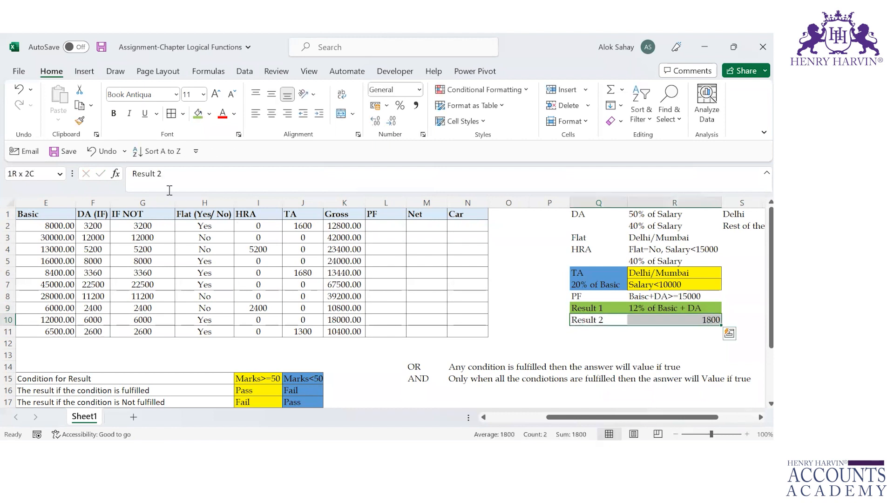
{"action": "left_click", "coordinate": [209, 114]}
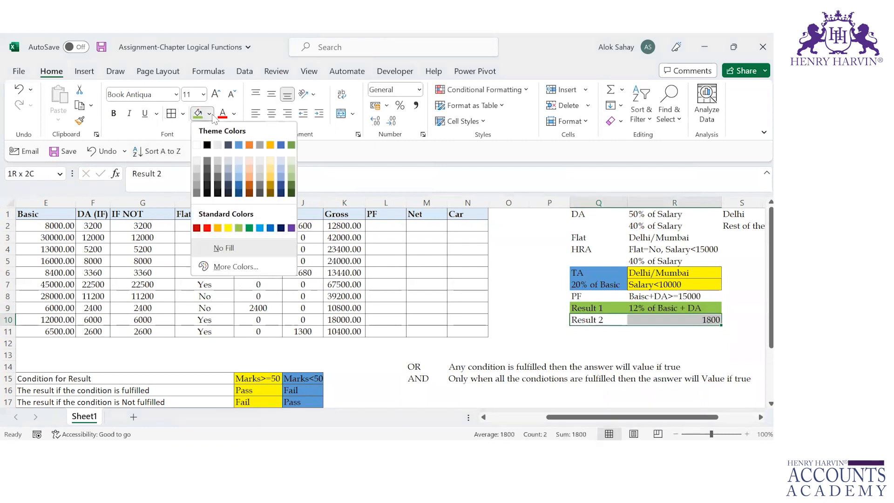
{"action": "left_click", "coordinate": [249, 175]}
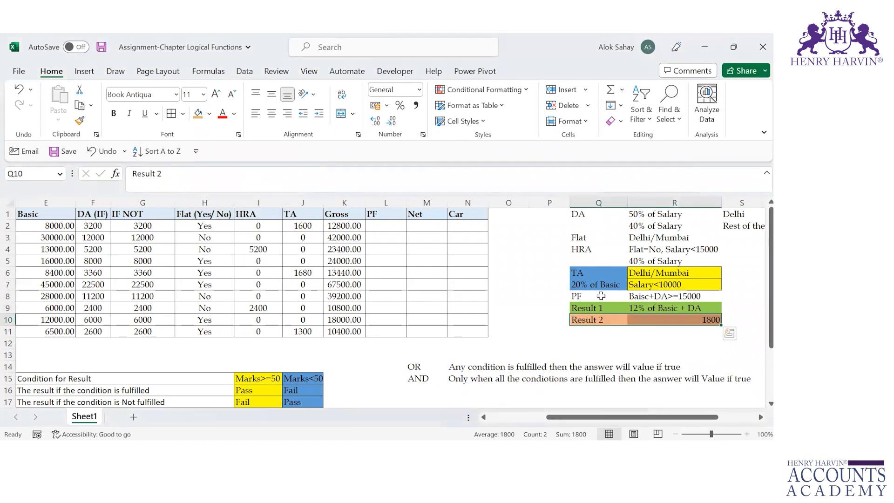
Begin the PF formula in L2 as an IF function with the logical test E2+F2>=15000
{"action": "left_click", "coordinate": [598, 296]}
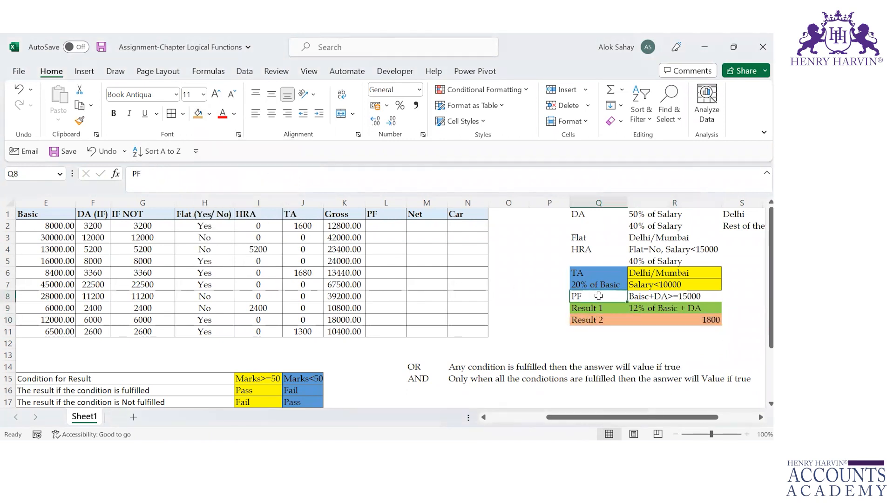
{"action": "key", "text": "Right"}
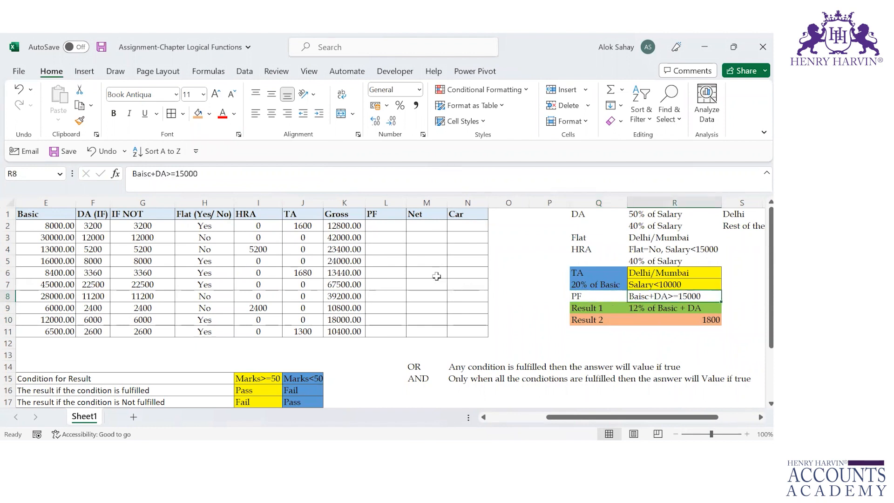
{"action": "left_click", "coordinate": [402, 227]}
{"action": "type", "text": "=IF("}
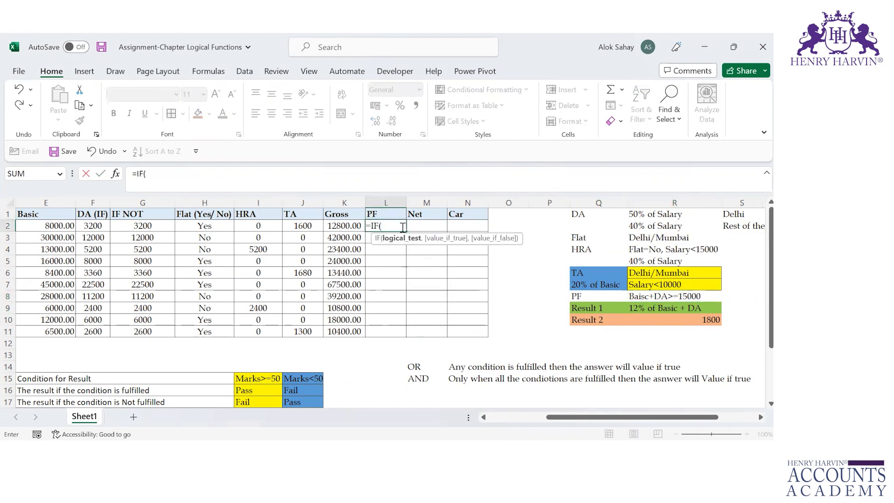
{"action": "left_click", "coordinate": [51, 226]}
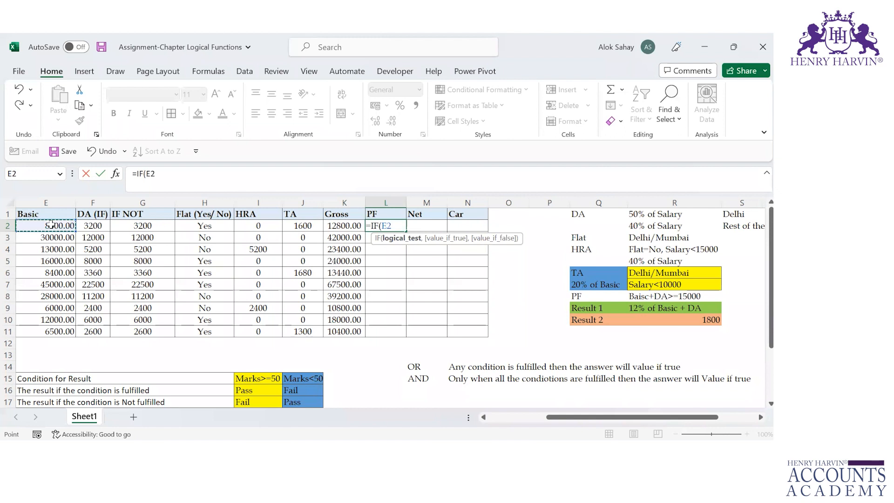
{"action": "type", "text": "+"}
{"action": "left_click", "coordinate": [97, 225]}
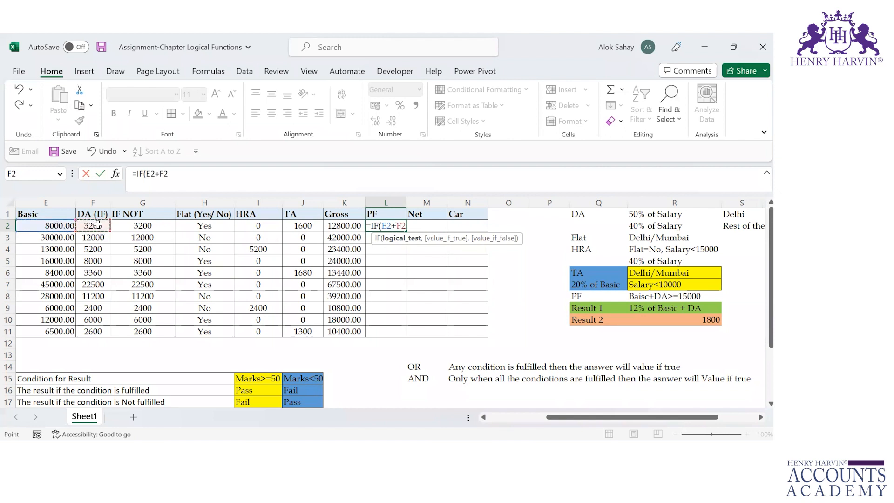
{"action": "type", "text": ">"}
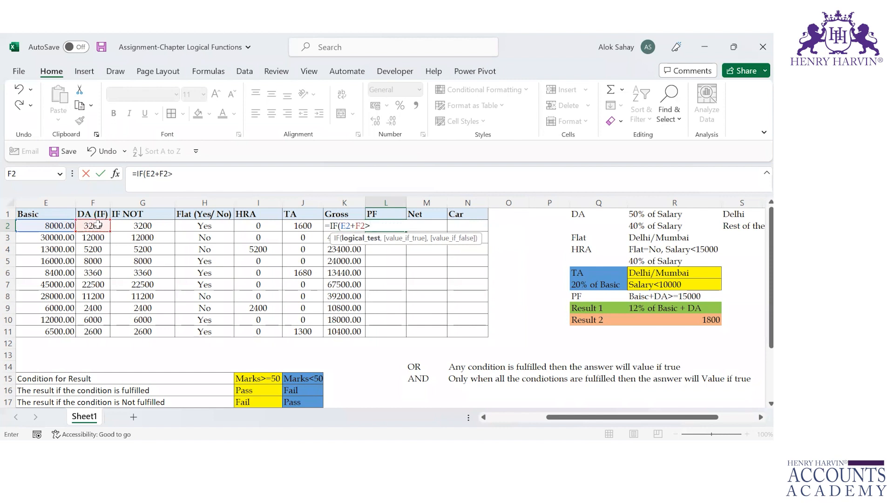
{"action": "type", "text": "=15000,"}
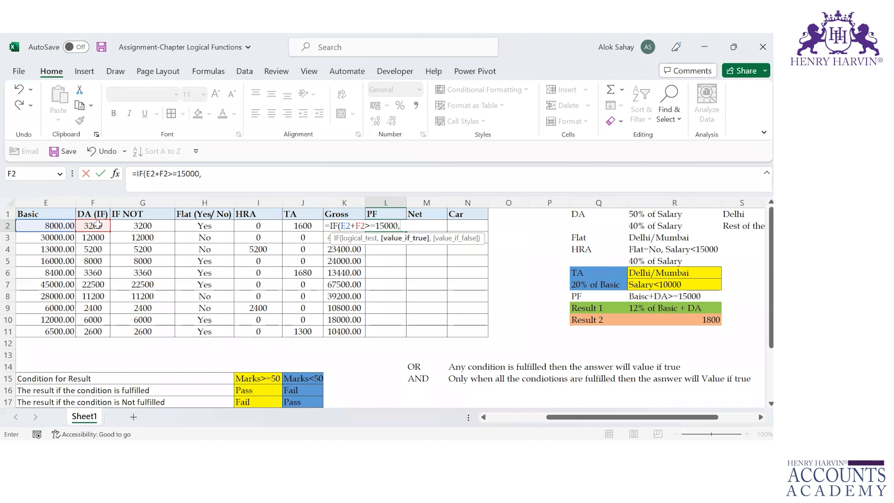
Complete the L2 PF formula with R10 if true and (E2+F2)*12% if false, and fill it down to L11
{"action": "left_click", "coordinate": [702, 321]}
{"action": "type", "text": ","}
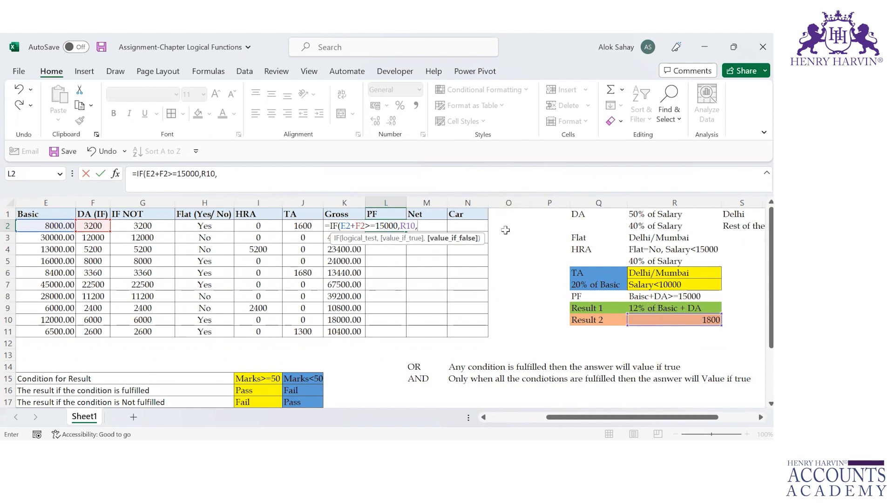
{"action": "type", "text": "("}
{"action": "left_click", "coordinate": [47, 226]}
{"action": "type", "text": "+"}
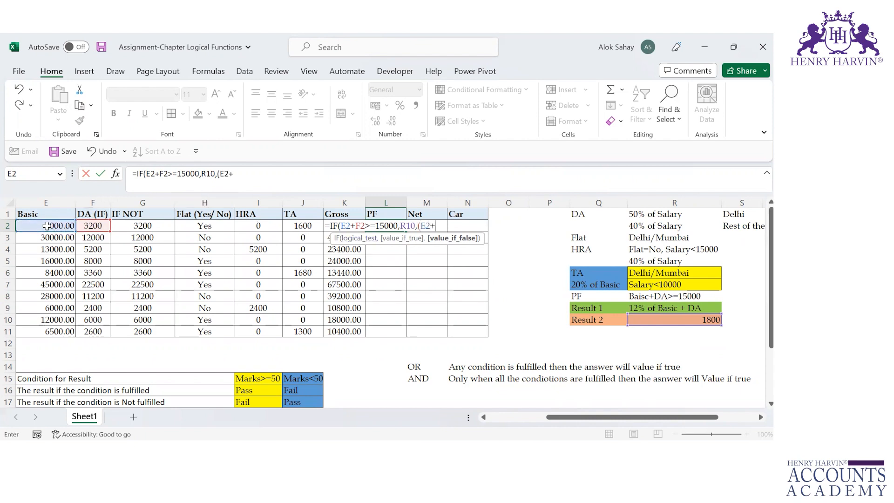
{"action": "left_click", "coordinate": [91, 226]}
{"action": "type", "text": ")*12%"}
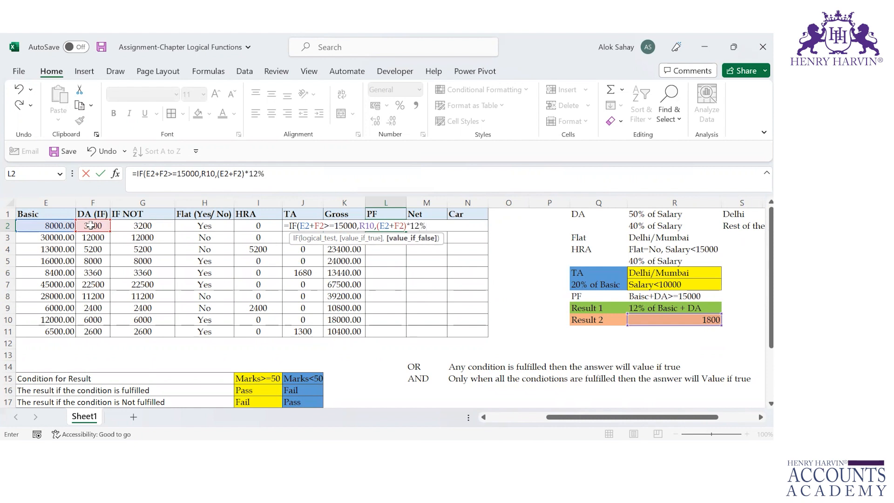
{"action": "type", "text": ")"}
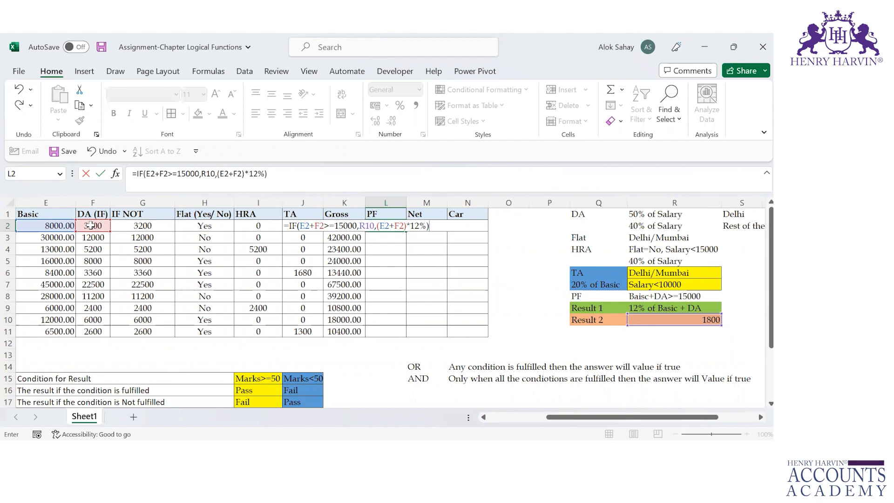
{"action": "key", "text": "ctrl+Return"}
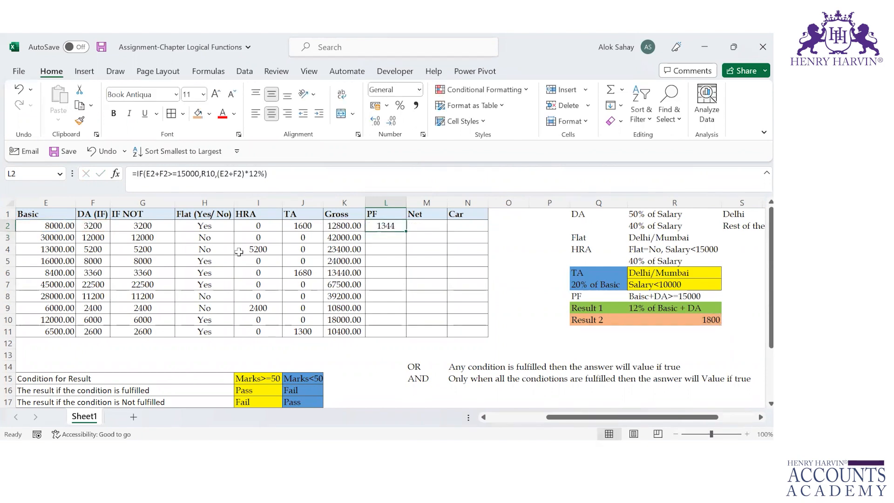
{"action": "double_click", "coordinate": [406, 233]}
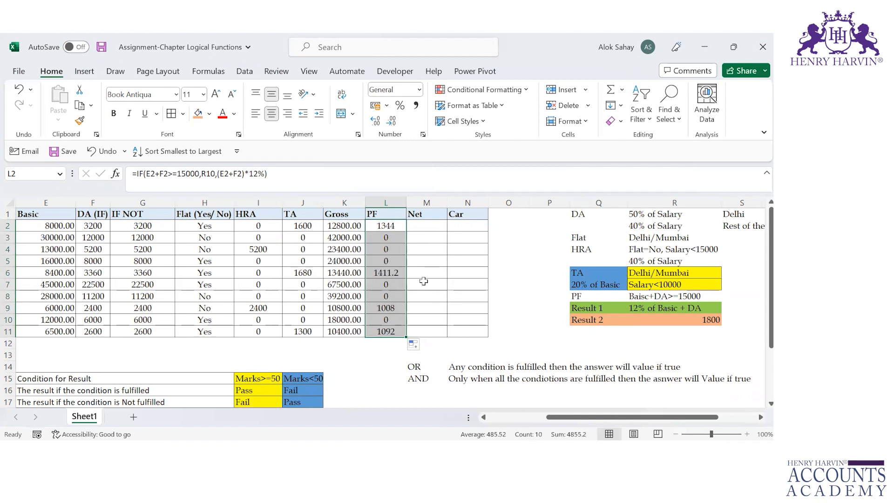
Check the PF result in L6 against the Basic and DA amounts in row 6
{"action": "left_click", "coordinate": [386, 274]}
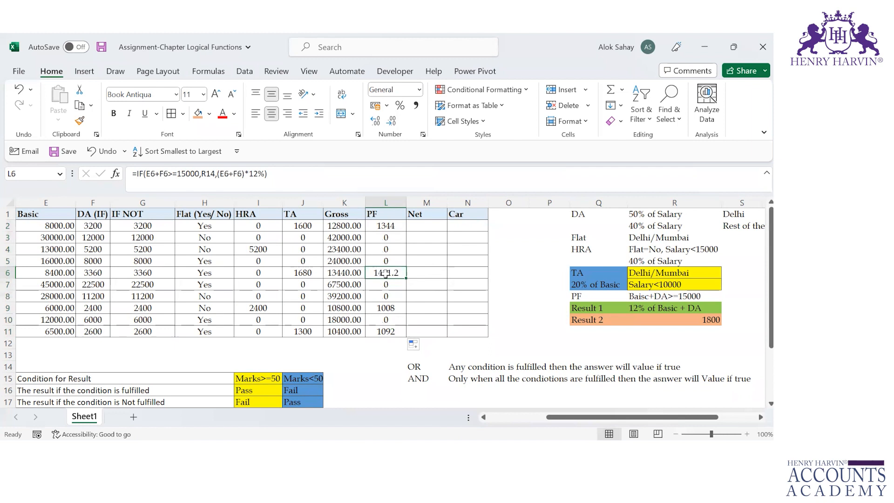
{"action": "left_click", "coordinate": [55, 272]}
{"action": "left_click", "coordinate": [91, 271]}
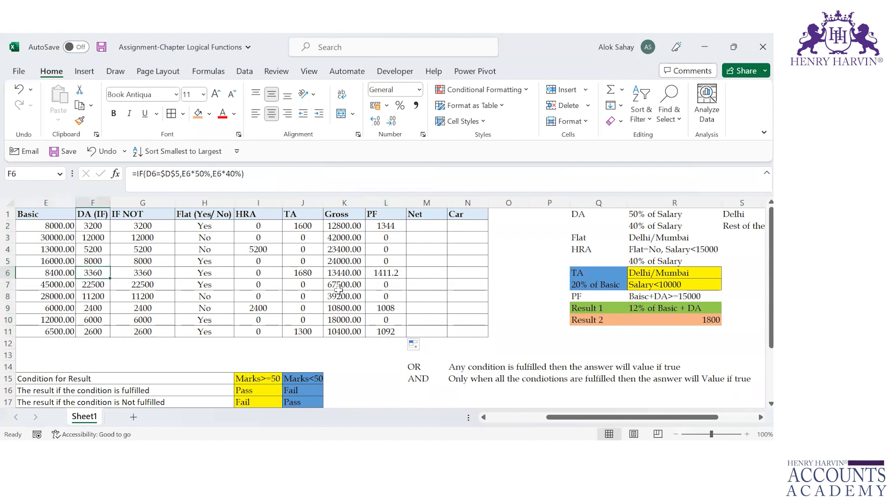
{"action": "left_click", "coordinate": [394, 274]}
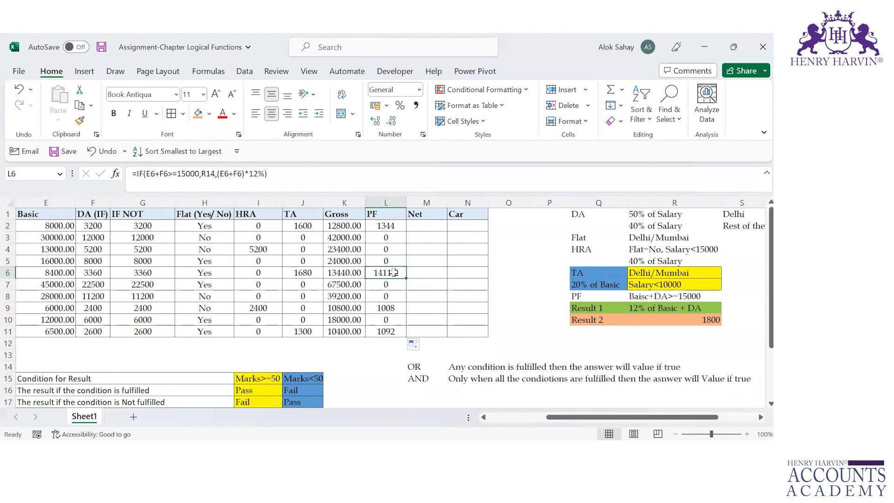
{"action": "left_click", "coordinate": [427, 274]}
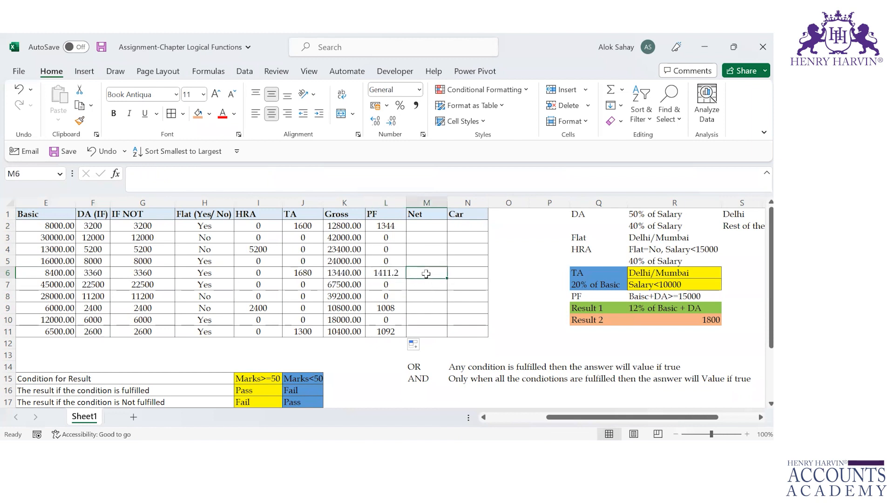
{"action": "type", "text": "="}
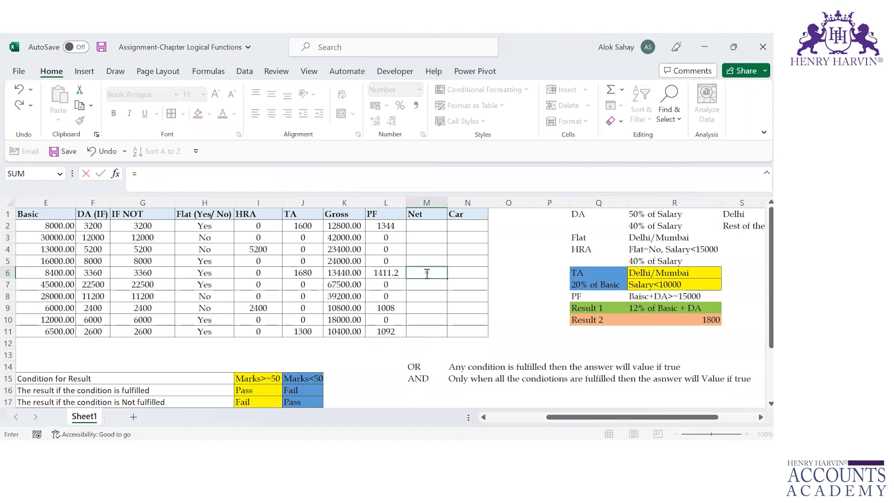
{"action": "key", "text": "Escape"}
{"action": "left_click", "coordinate": [421, 225]}
{"action": "type", "text": "="}
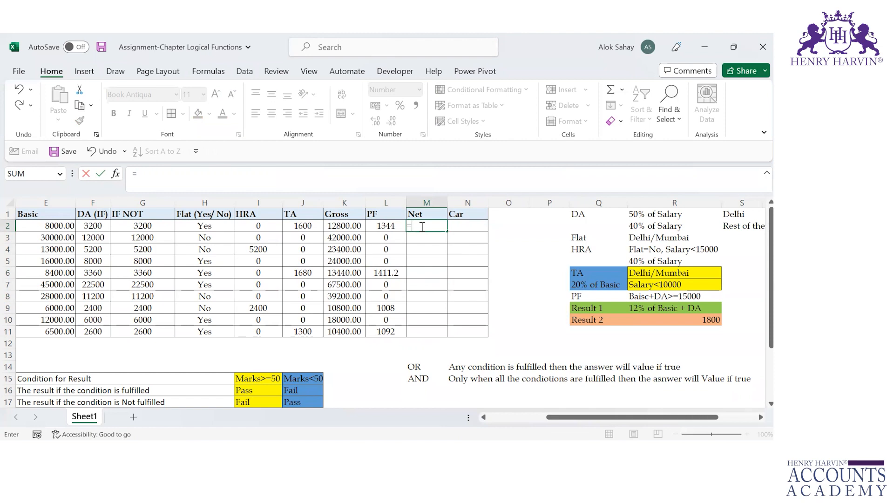
{"action": "key", "text": "Escape"}
Examine the Basic and DA amounts behind the zero PF results, the L3 formula and the fixed amount in R10
{"action": "key", "text": "Down"}
{"action": "key", "text": "Left"}
{"action": "key", "text": "Left"}
{"action": "key", "text": "Left"}
{"action": "key", "text": "Left"}
{"action": "key", "text": "Left"}
{"action": "key", "text": "Left"}
{"action": "key", "text": "Left"}
{"action": "key", "text": "Left"}
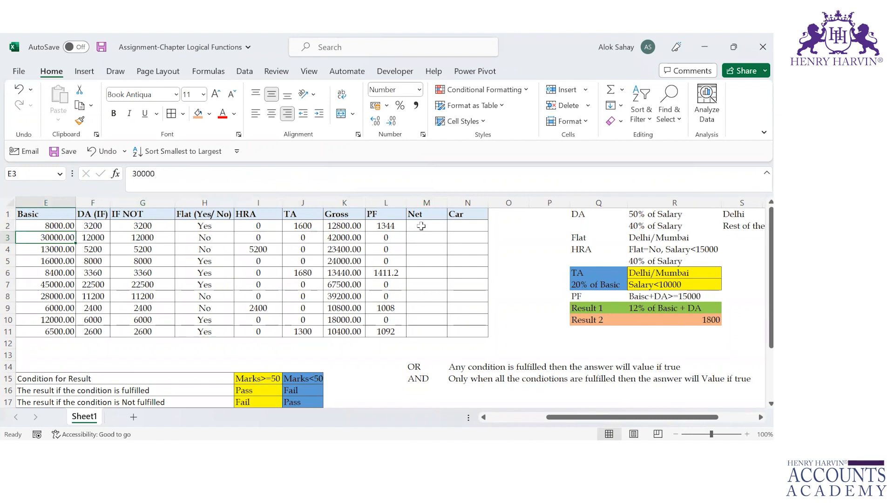
{"action": "key", "text": "shift+Right"}
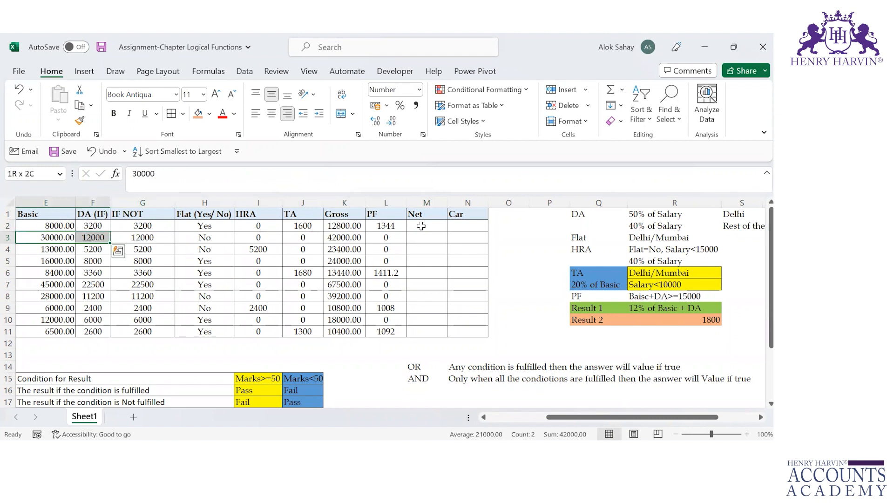
{"action": "key", "text": "Down"}
{"action": "key", "text": "Down"}
{"action": "key", "text": "Down"}
{"action": "key", "text": "Down"}
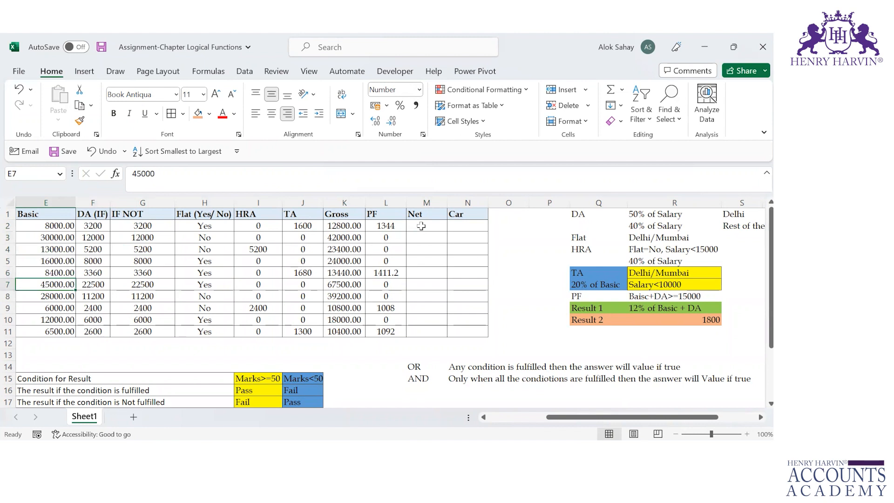
{"action": "left_click", "coordinate": [390, 238]}
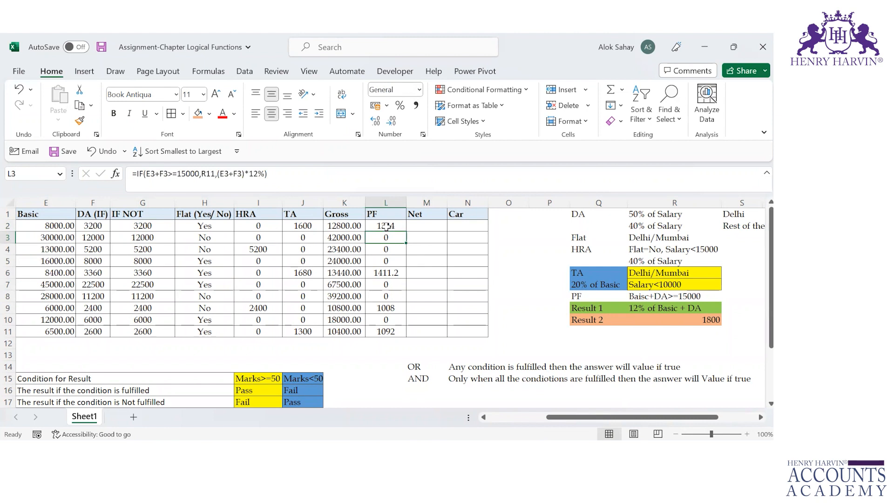
{"action": "left_click", "coordinate": [705, 319]}
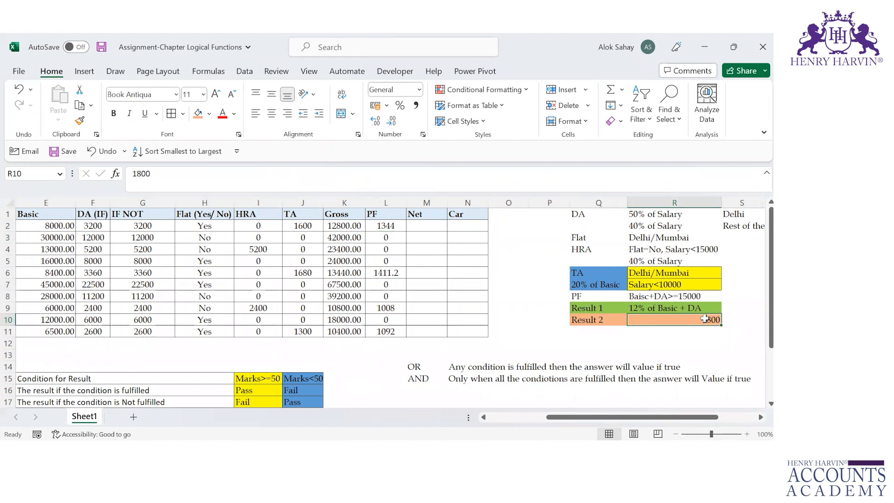
Compare the fixed-amount reference in the PF formulas of L2, L11 and L4 to see how it shifts when copied
{"action": "double_click", "coordinate": [383, 226]}
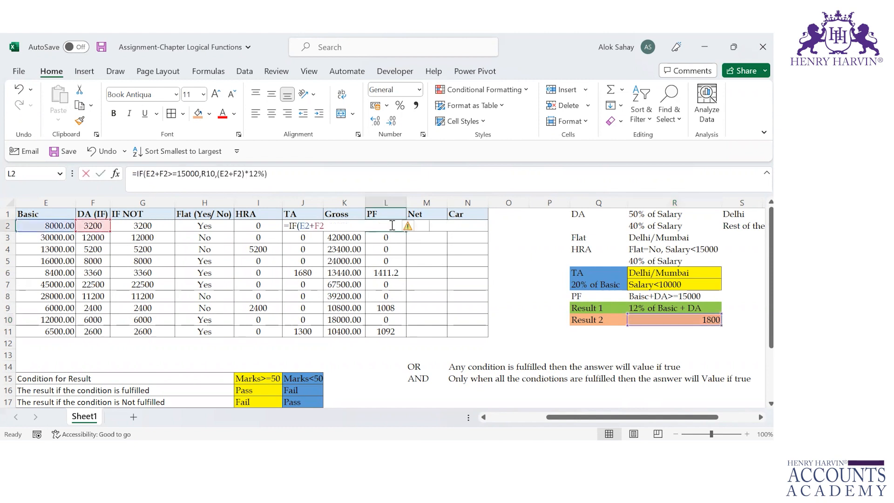
{"action": "left_click", "coordinate": [366, 225]}
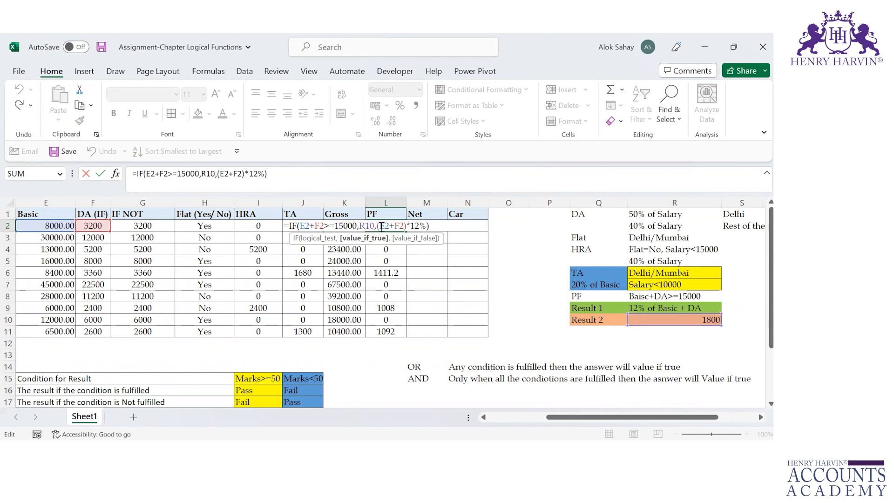
{"action": "key", "text": "ctrl+Return"}
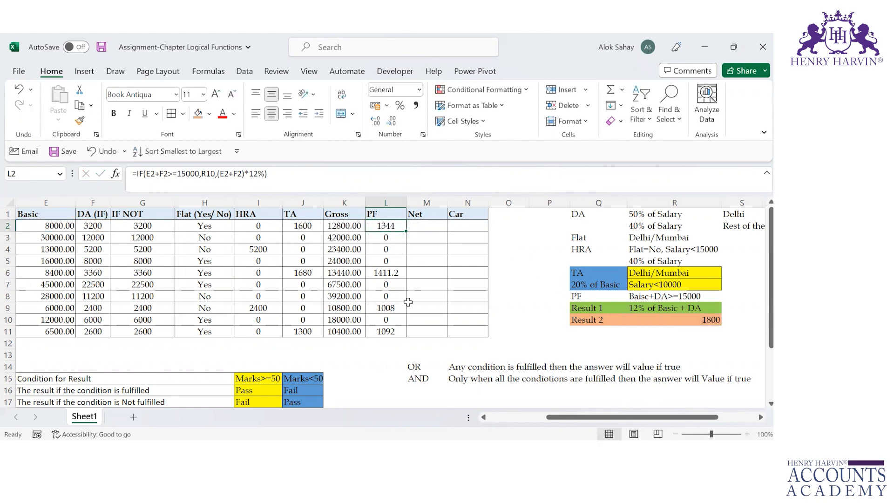
{"action": "double_click", "coordinate": [387, 330]}
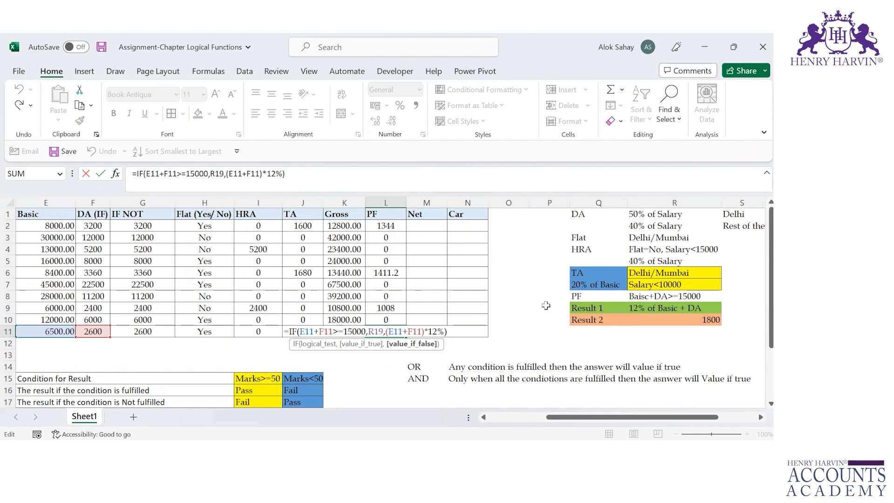
{"action": "key", "text": "ctrl+Return"}
{"action": "double_click", "coordinate": [390, 253]}
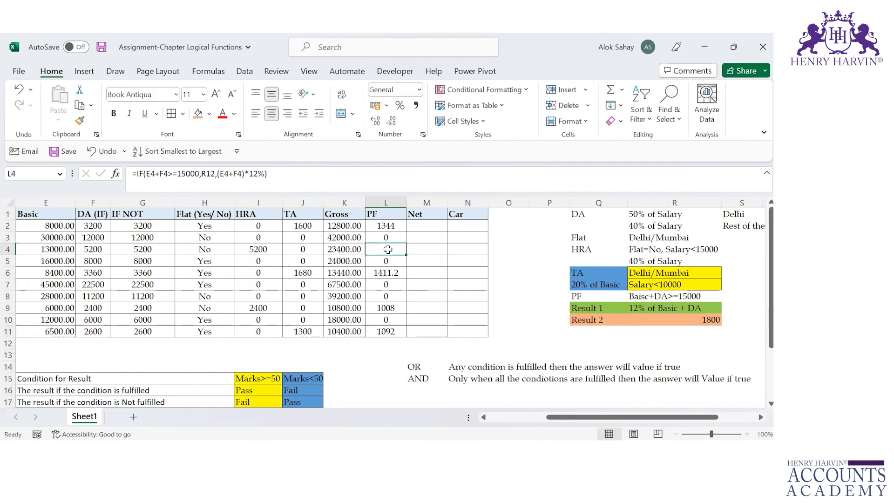
{"action": "left_click", "coordinate": [367, 249]}
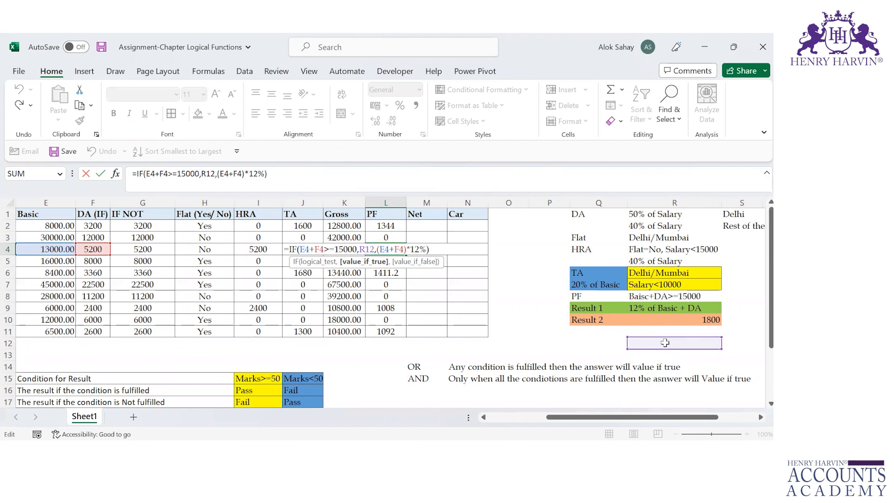
{"action": "key", "text": "ctrl+Return"}
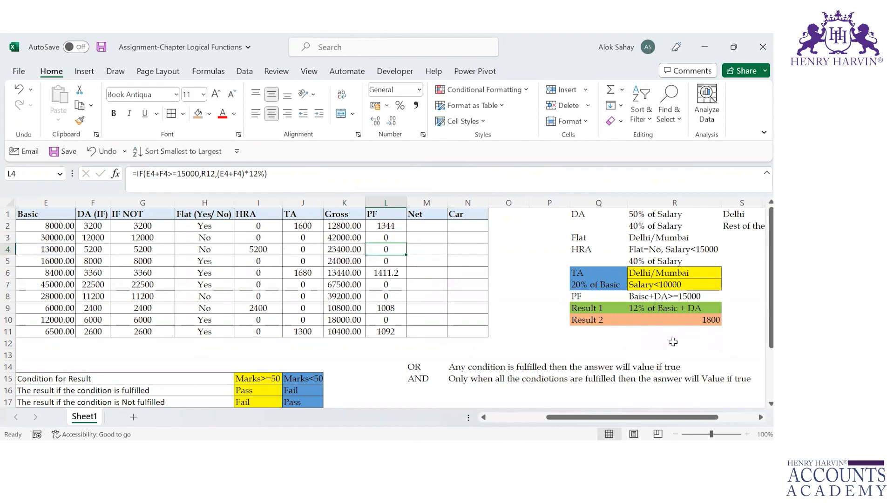
Make the R10 reference in the L2 PF formula absolute as $R$10 and fill the formula down to L11
{"action": "double_click", "coordinate": [392, 225]}
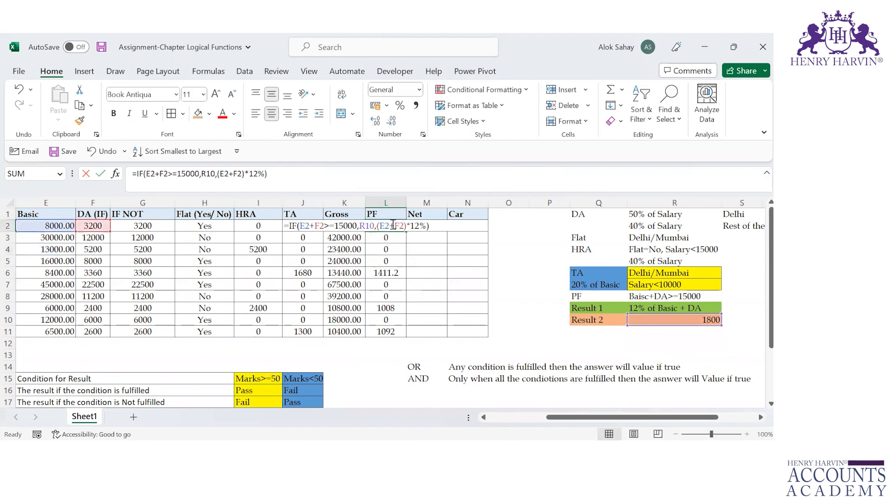
{"action": "left_click", "coordinate": [366, 225]}
{"action": "key", "text": "F4"}
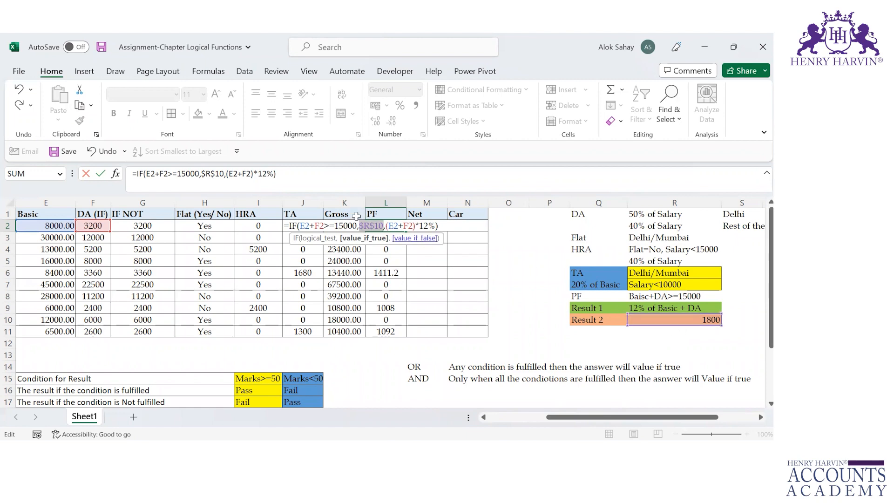
{"action": "key", "text": "ctrl+Return"}
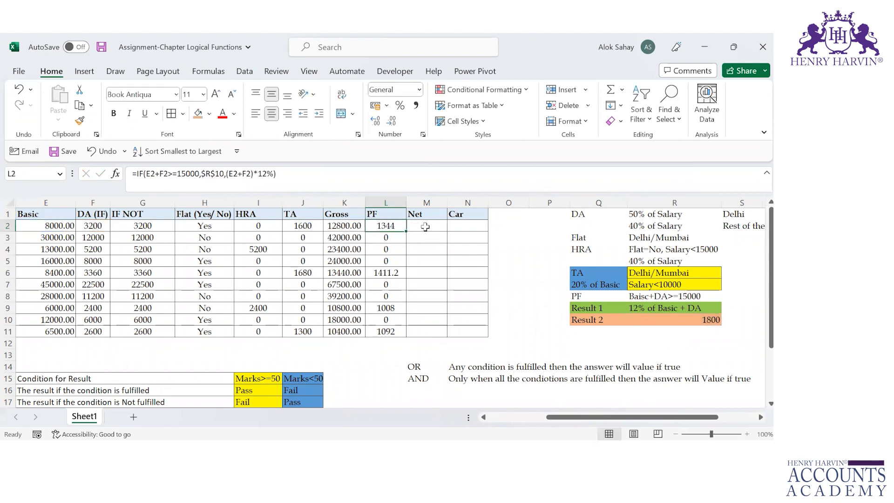
{"action": "double_click", "coordinate": [406, 231]}
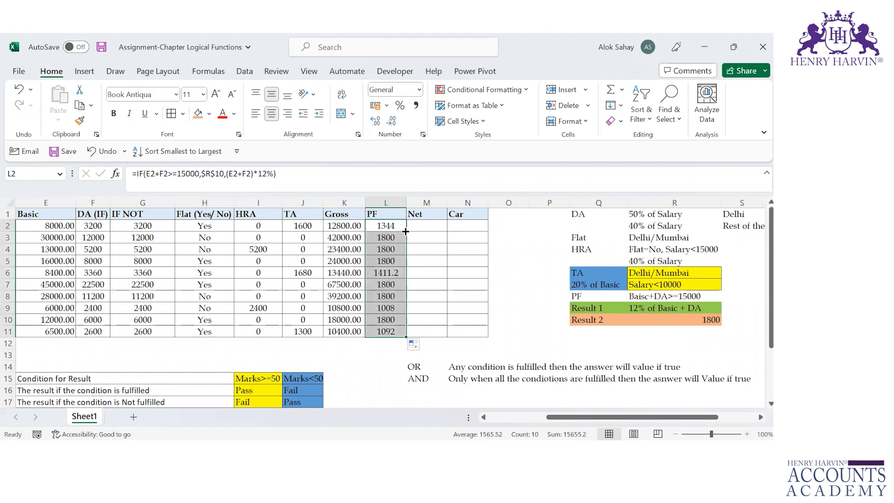
Calculate Net in M2 as Gross minus PF with =K2-L2 and fill it down to M11
{"action": "left_click", "coordinate": [424, 228]}
{"action": "type", "text": "="}
{"action": "key", "text": "Left"}
{"action": "key", "text": "Left"}
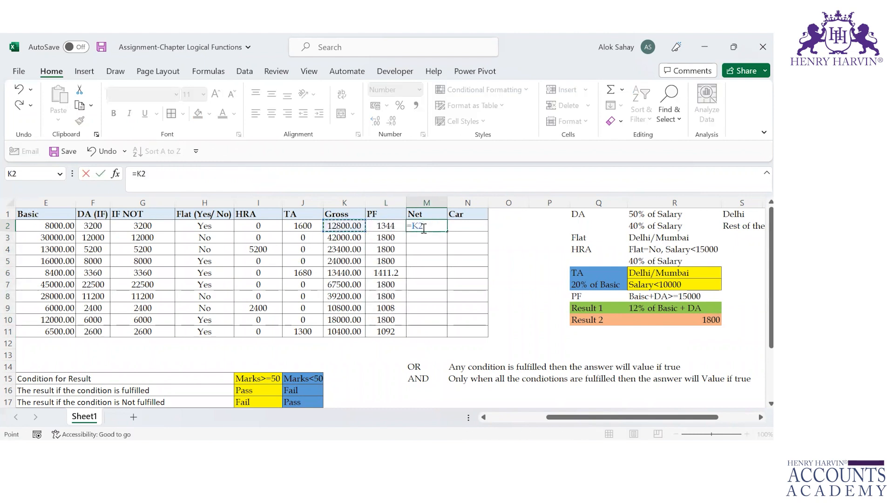
{"action": "type", "text": "-"}
{"action": "key", "text": "Left"}
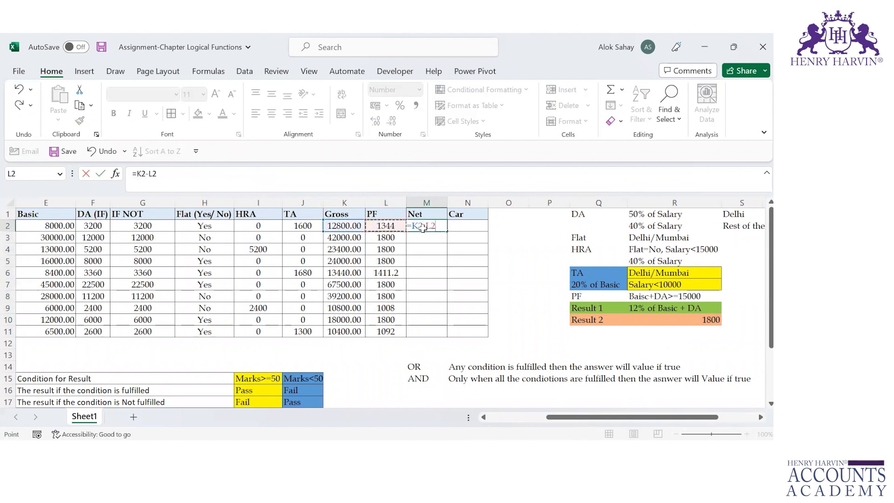
{"action": "key", "text": "ctrl+Return"}
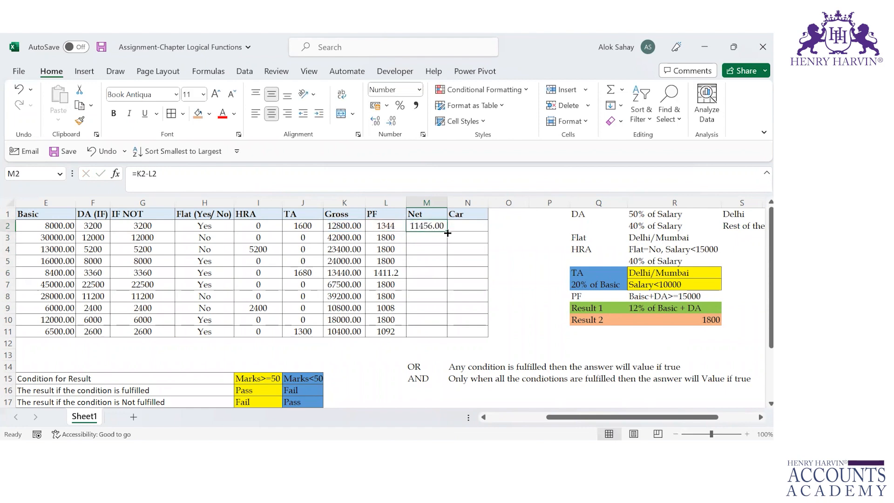
{"action": "double_click", "coordinate": [448, 233]}
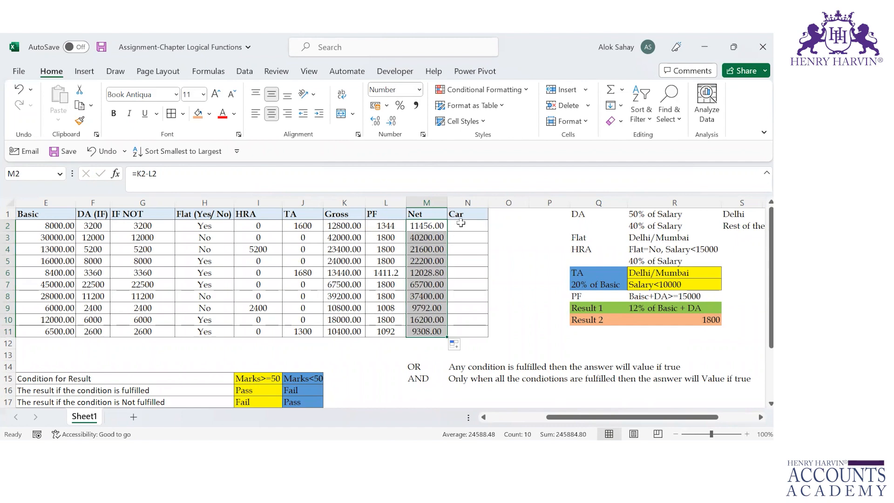
Select the first empty cell of the Car column, N2
{"action": "left_click", "coordinate": [462, 221]}
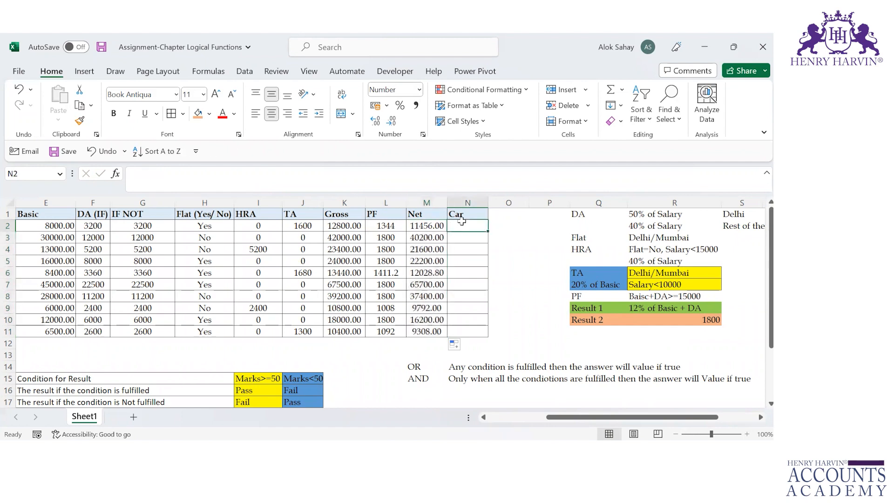